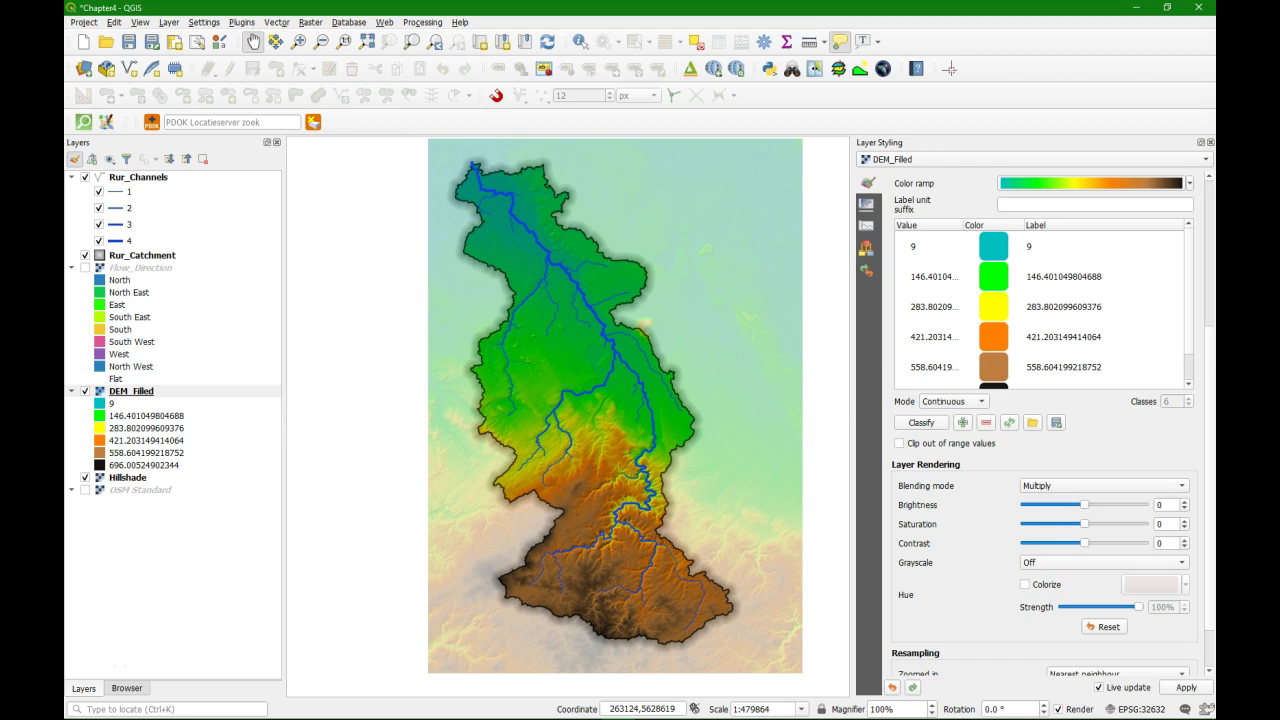
# Save the project, then find QuickOSM in the plugin manager and upgrade it.
pyautogui.hotkey('ctrl', 's')
pyautogui.click(241, 22)
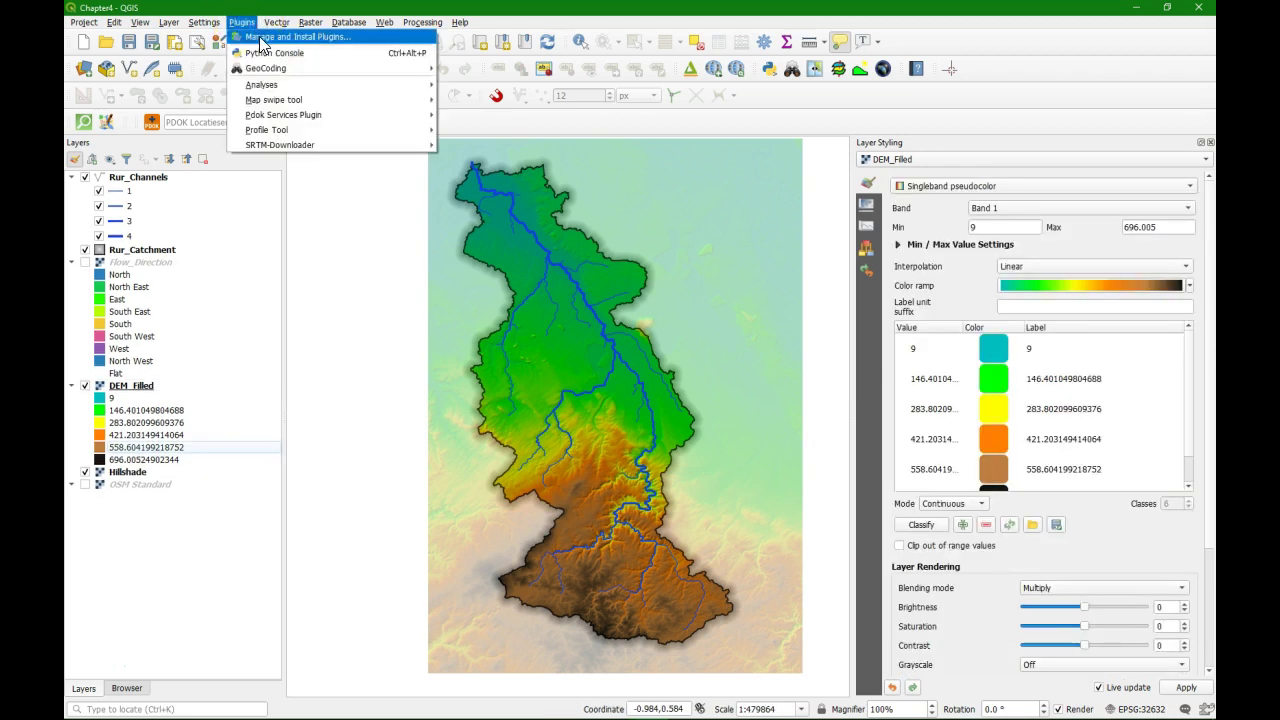
pyautogui.click(268, 37)
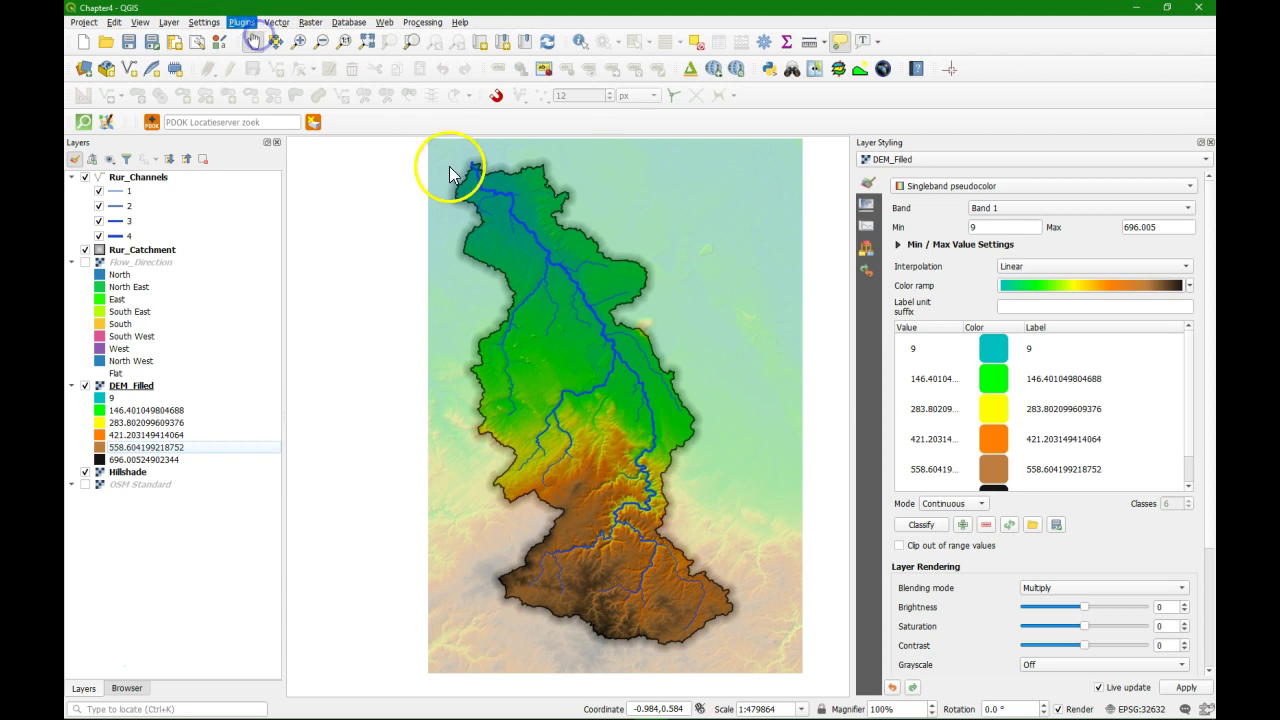
pyautogui.click(349, 62)
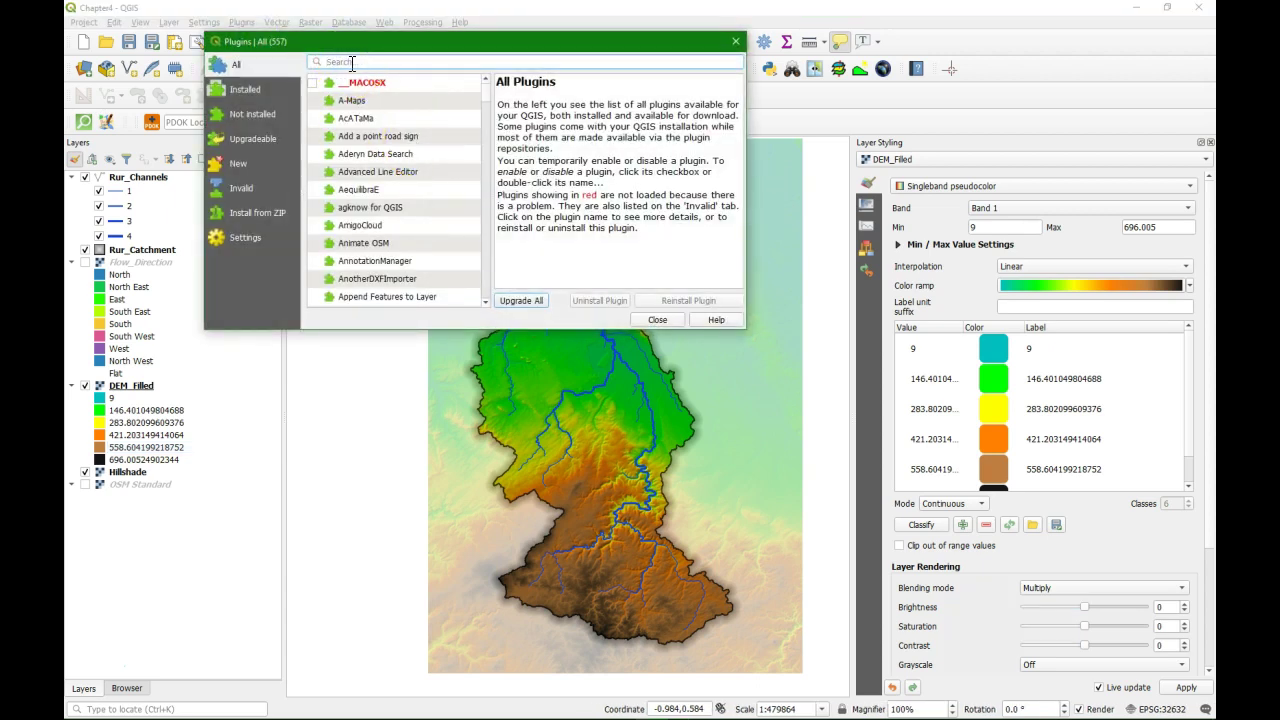
pyautogui.write('quick')
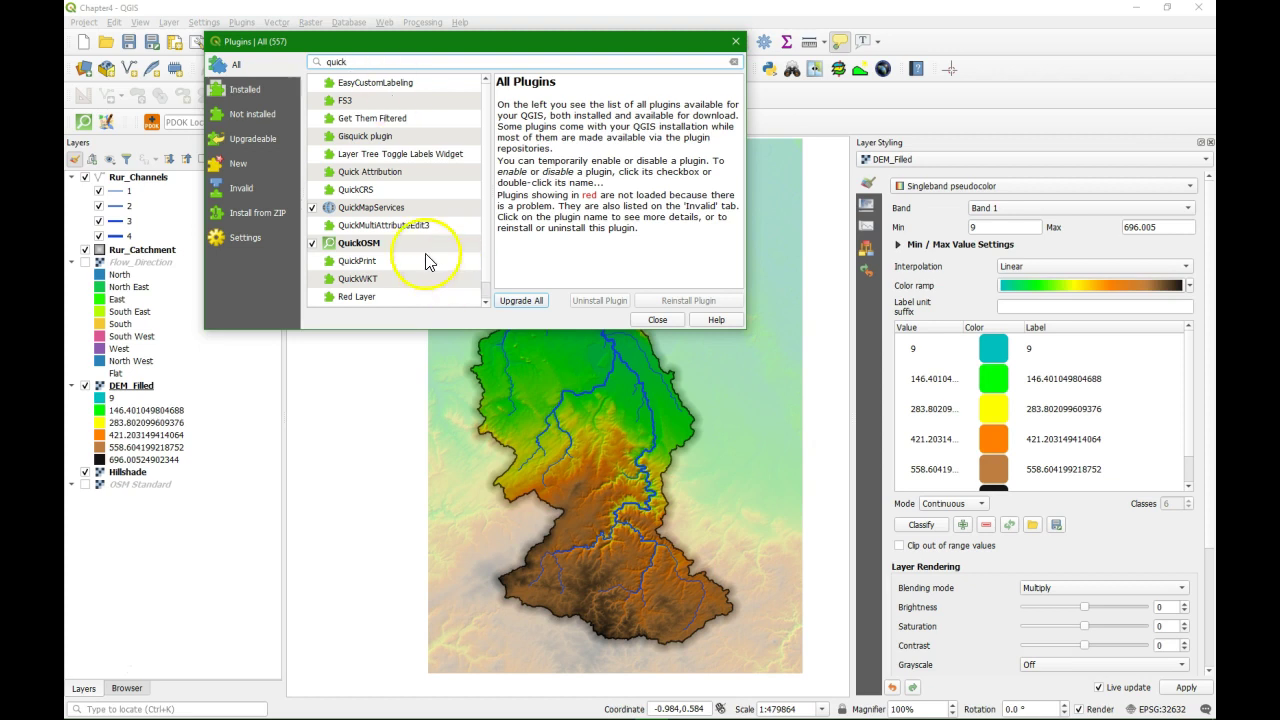
pyautogui.click(405, 244)
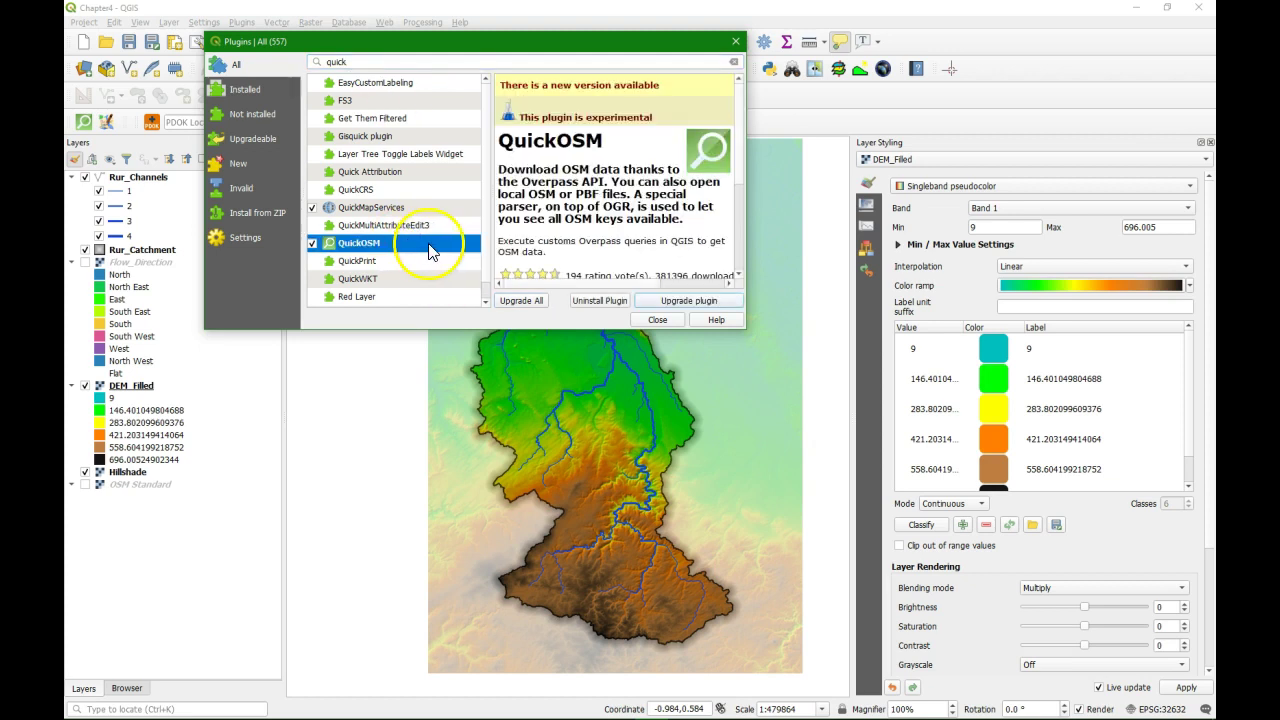
pyautogui.click(688, 300)
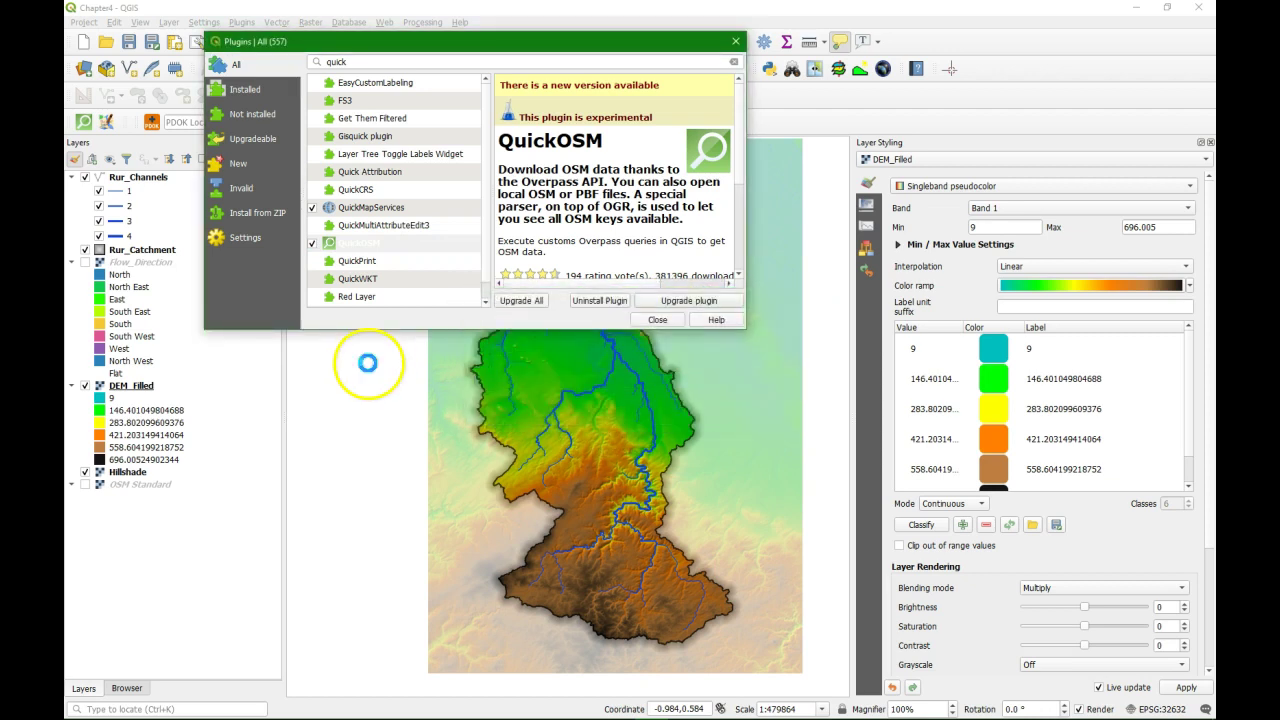
pyautogui.click(657, 319)
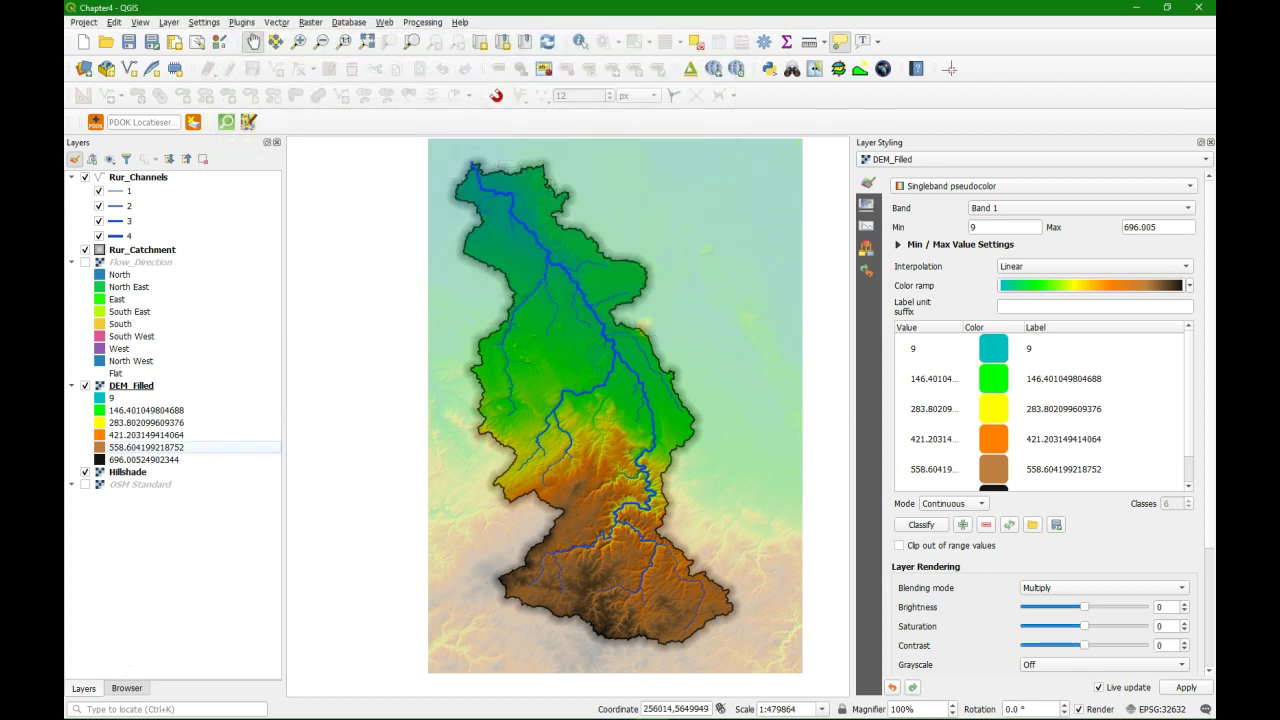
# Set up a QuickOSM query for place = city limited to the DEM_Filled layer extent.
pyautogui.click(274, 23)
pyautogui.moveTo(309, 128)
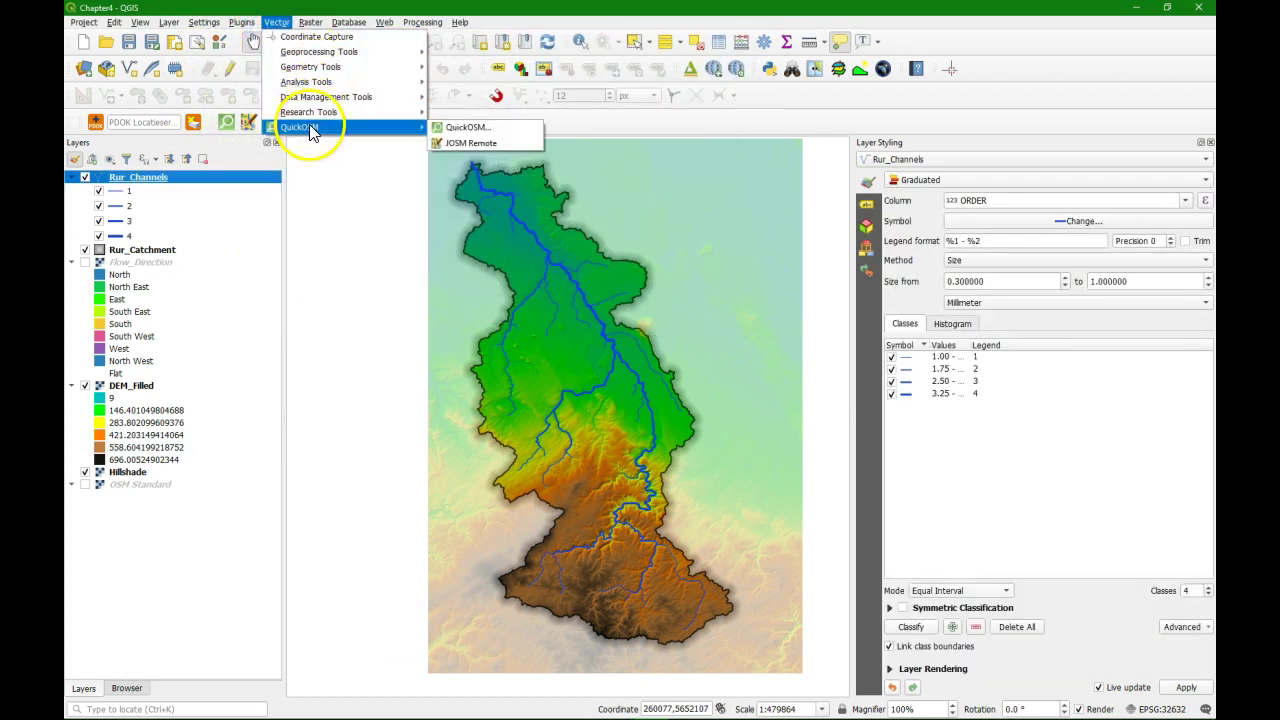
pyautogui.click(457, 128)
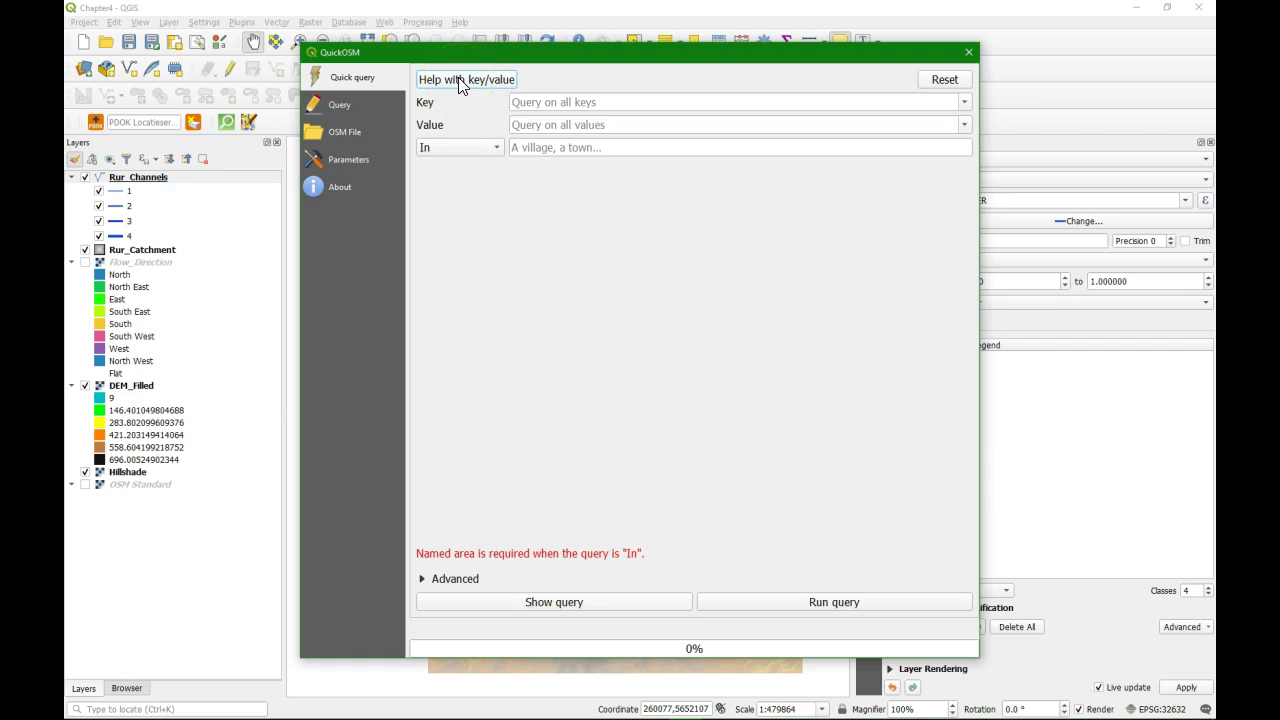
pyautogui.click(965, 110)
pyautogui.scroll(-3, 643, 163)
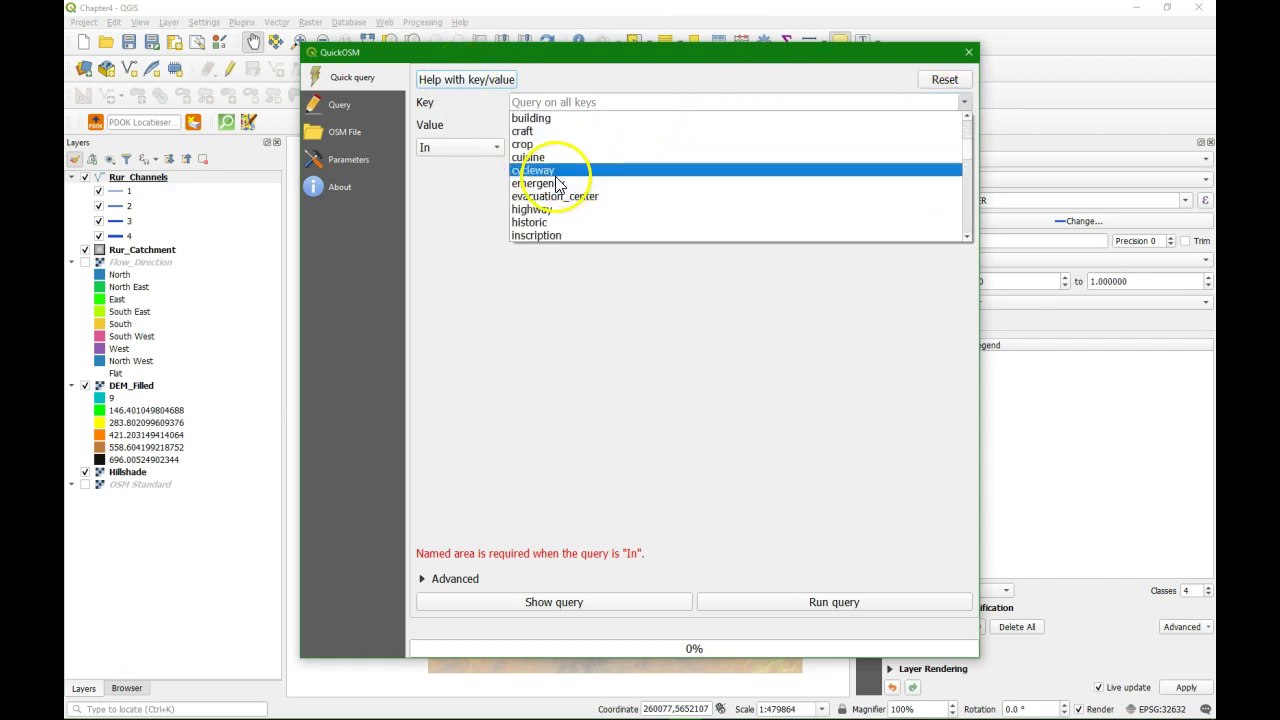
pyautogui.scroll(-10, 555, 188)
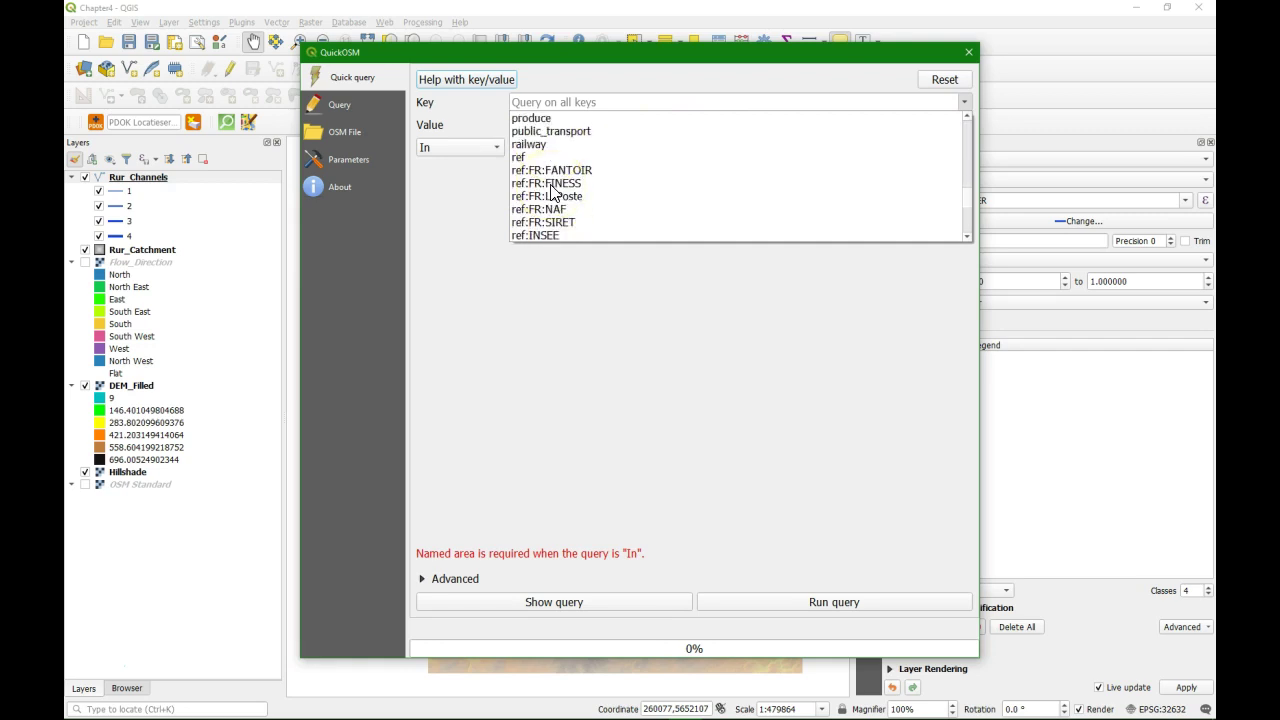
pyautogui.scroll(4, 550, 190)
pyautogui.click(527, 133)
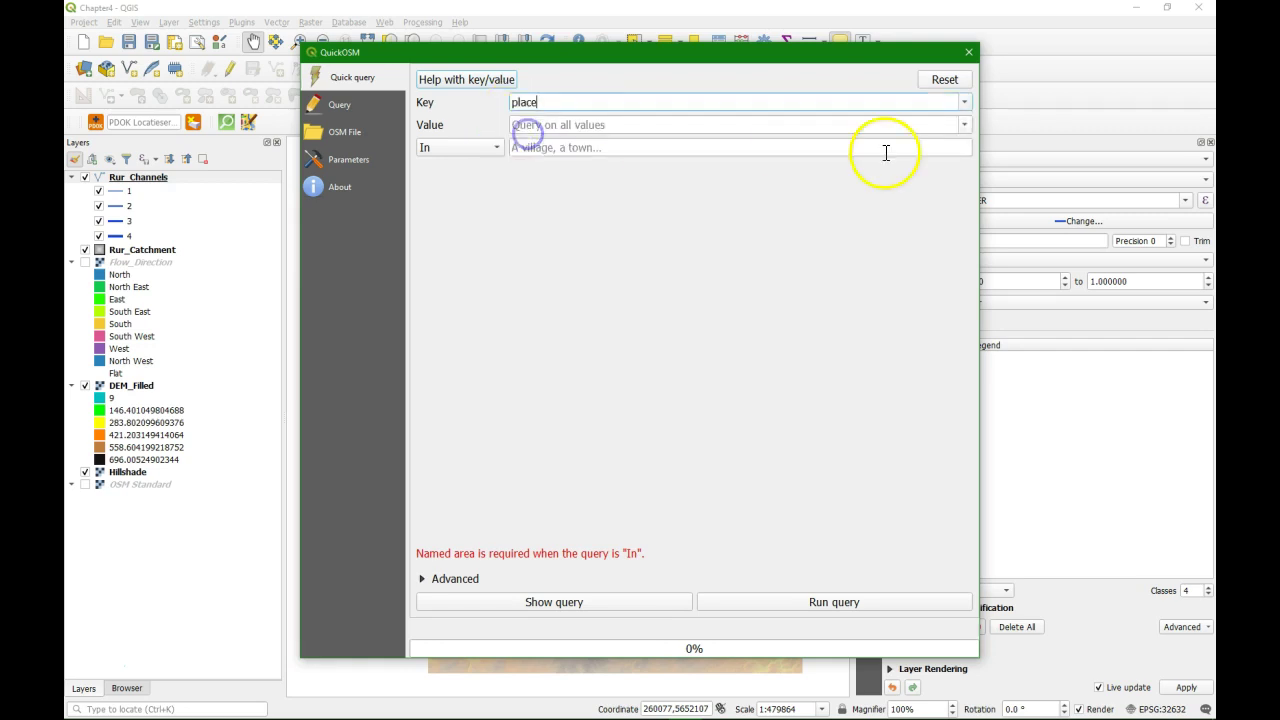
pyautogui.click(965, 125)
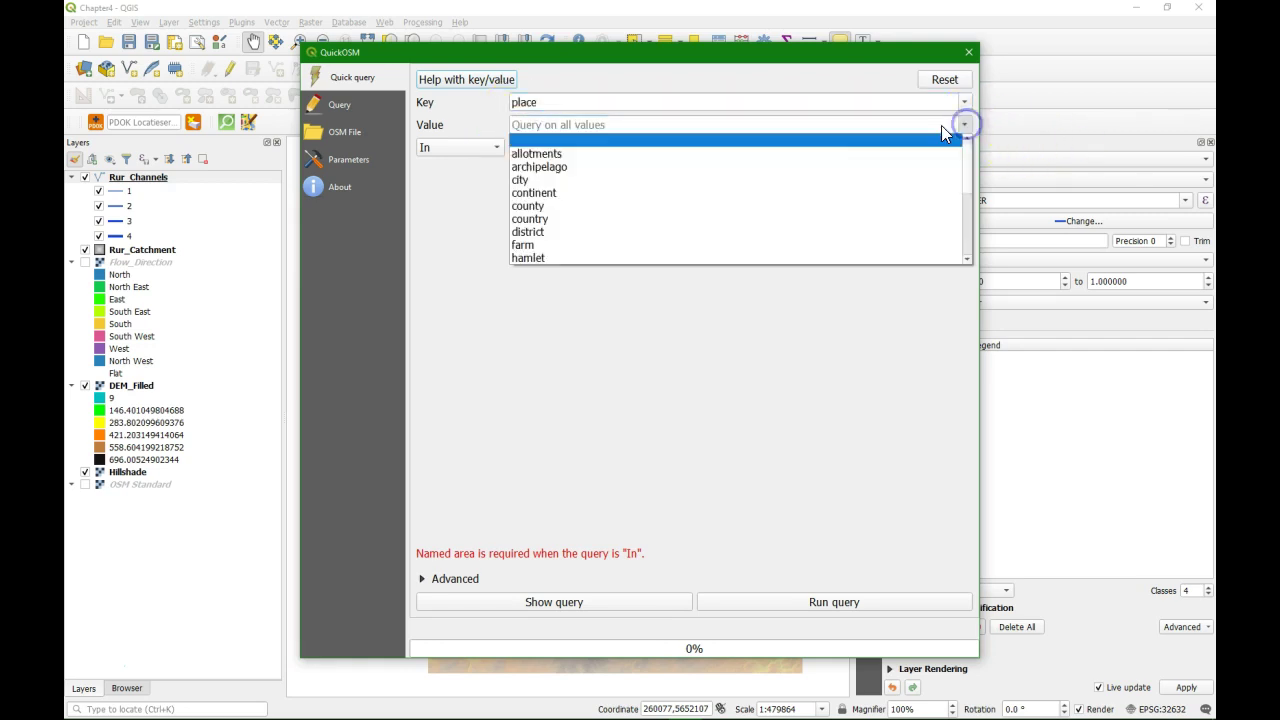
pyautogui.click(560, 180)
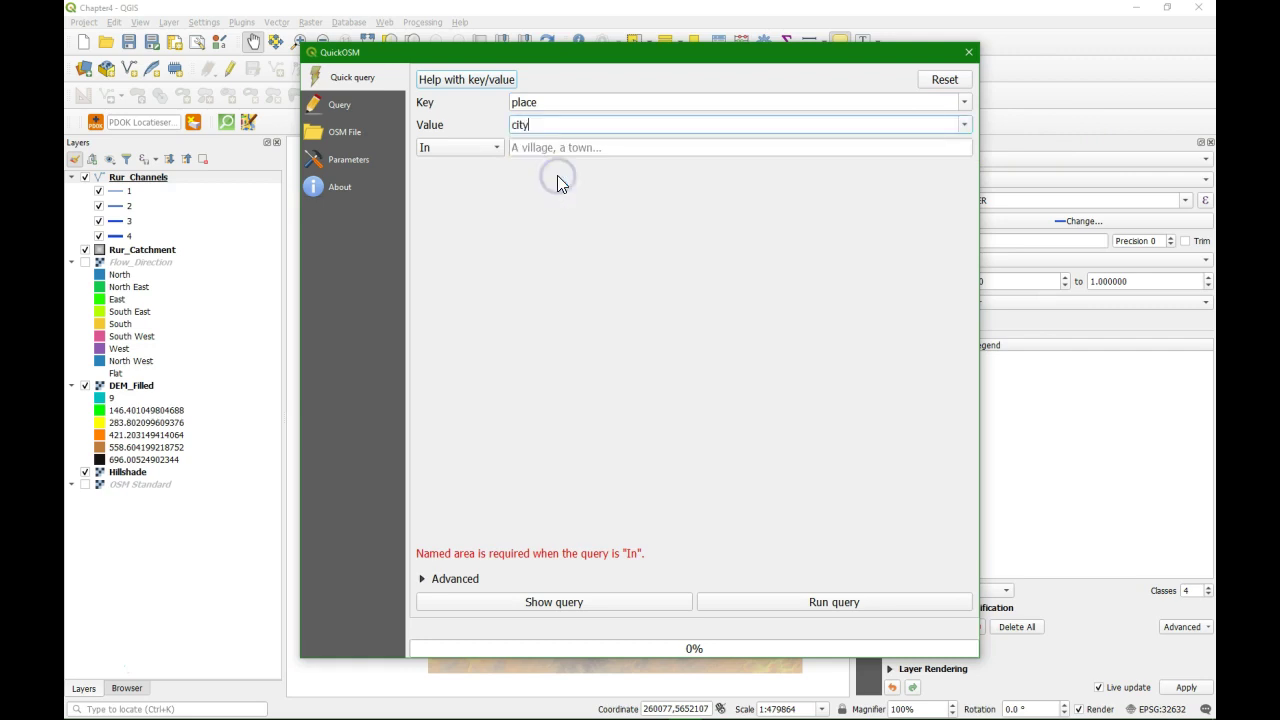
pyautogui.click(499, 150)
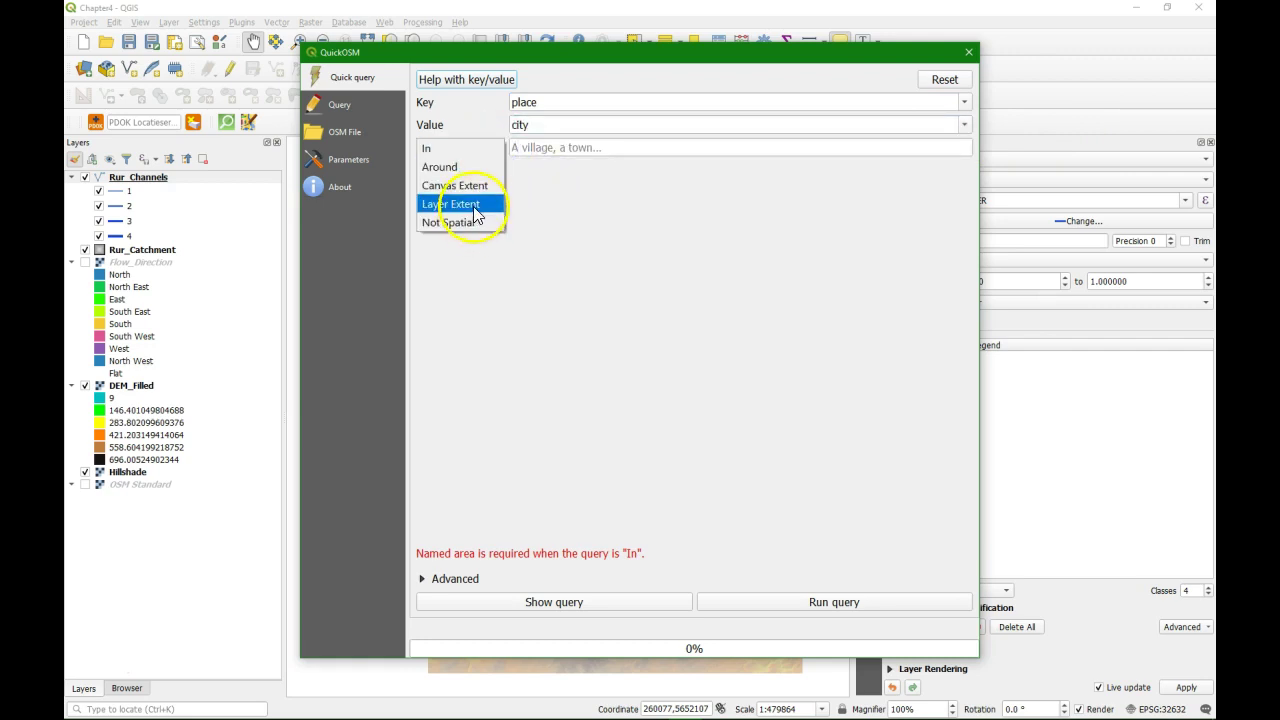
pyautogui.click(471, 205)
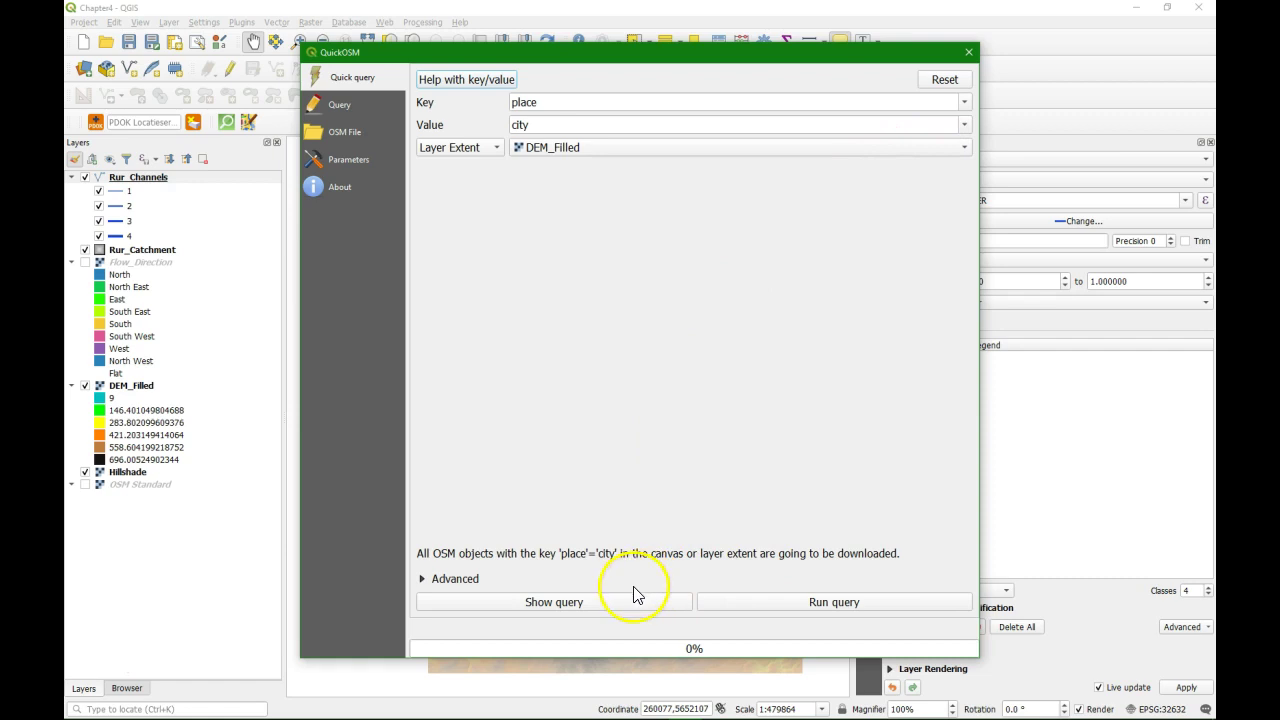
# Exclude Lines and Multilinestrings from the download and run the city query.
pyautogui.click(458, 578)
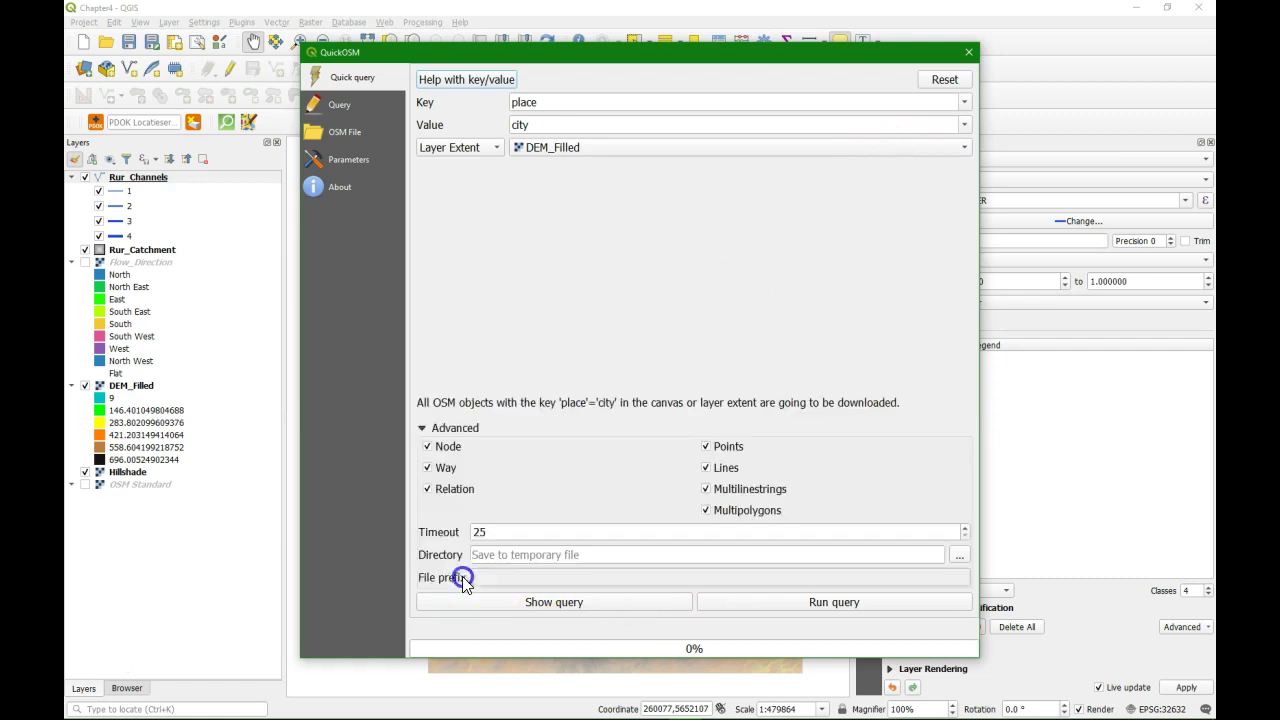
pyautogui.click(706, 468)
pyautogui.click(705, 489)
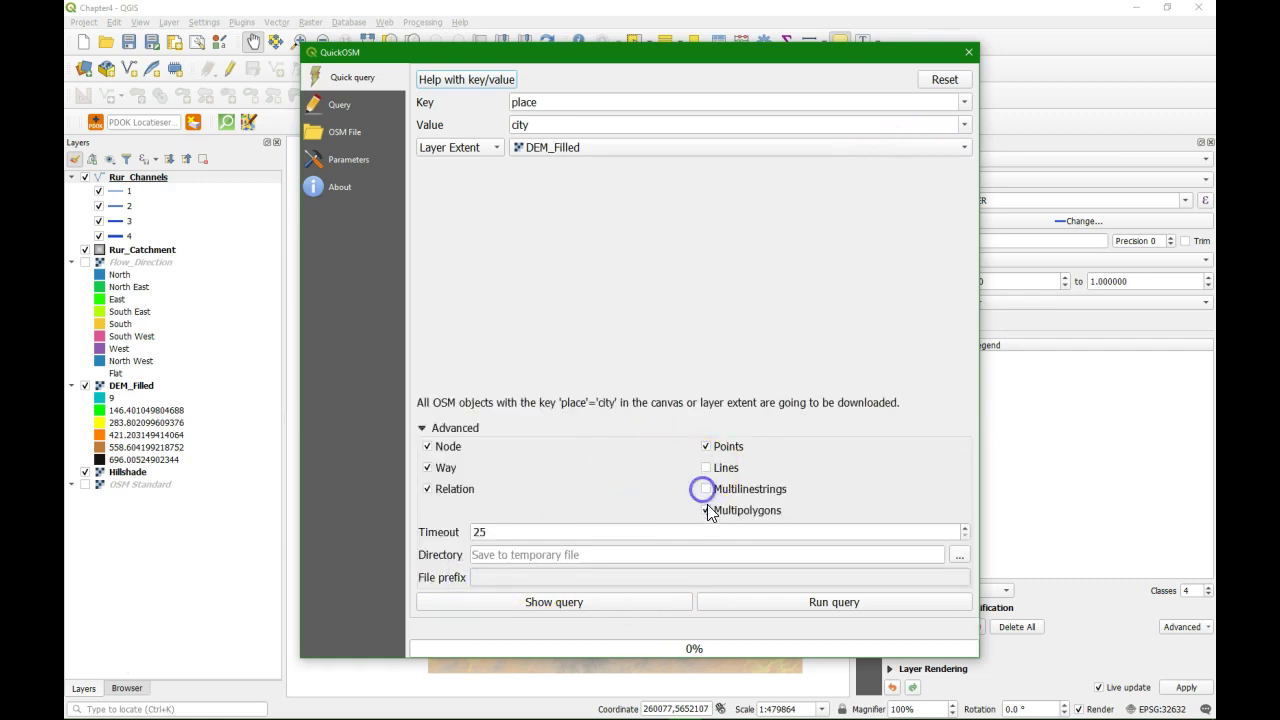
pyautogui.click(841, 603)
pyautogui.click(688, 353)
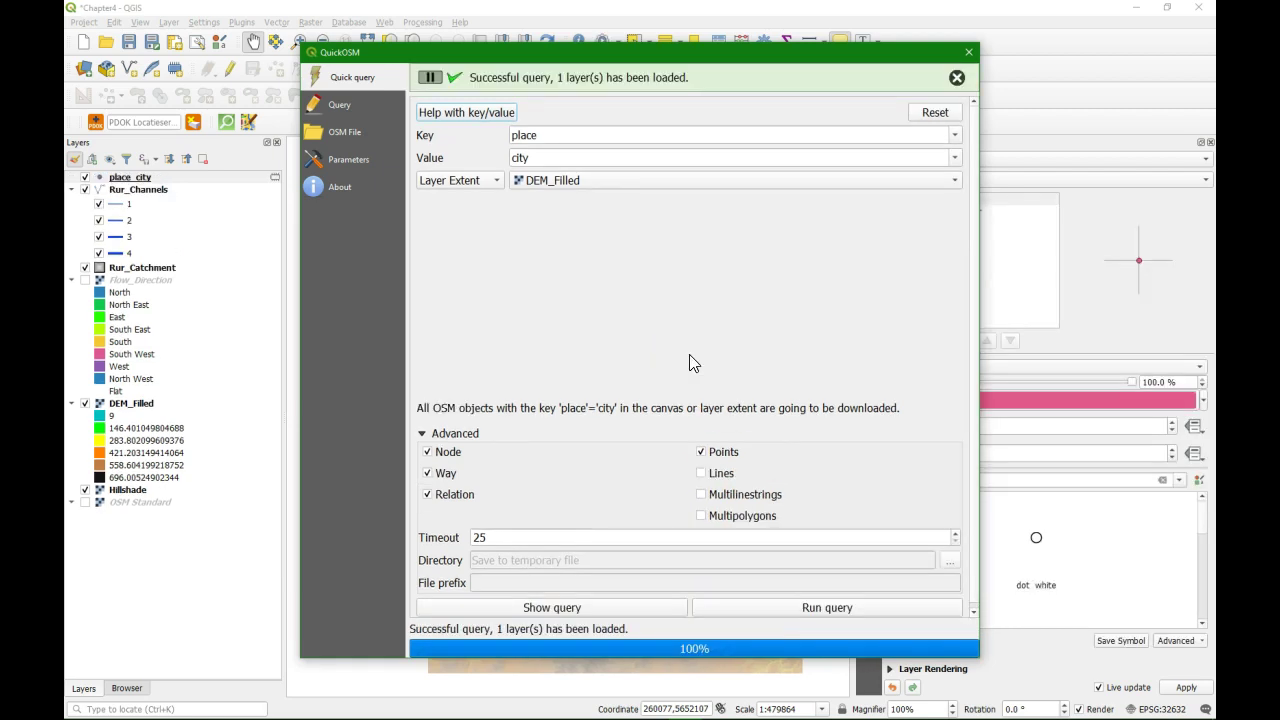
# Rerun the query with value town, then close QuickOSM and open the Processing Toolbox.
pyautogui.click(955, 157)
pyautogui.scroll(-4, 630, 230)
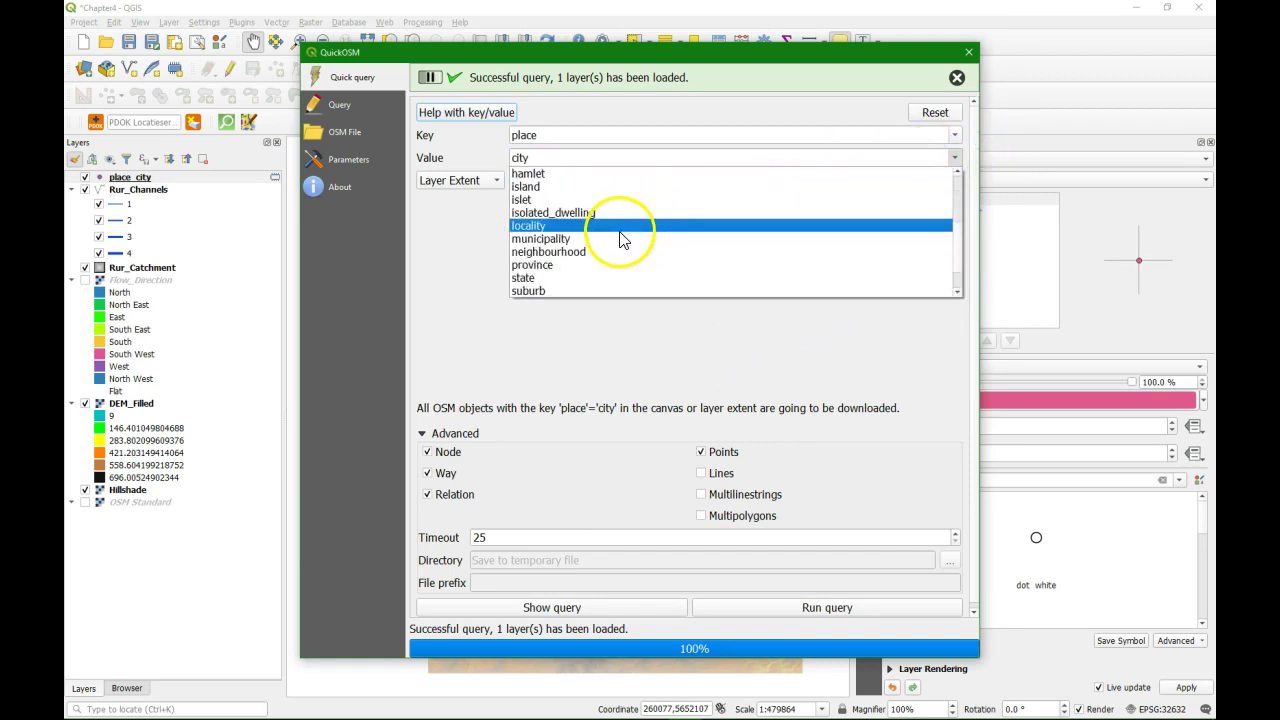
pyautogui.click(553, 277)
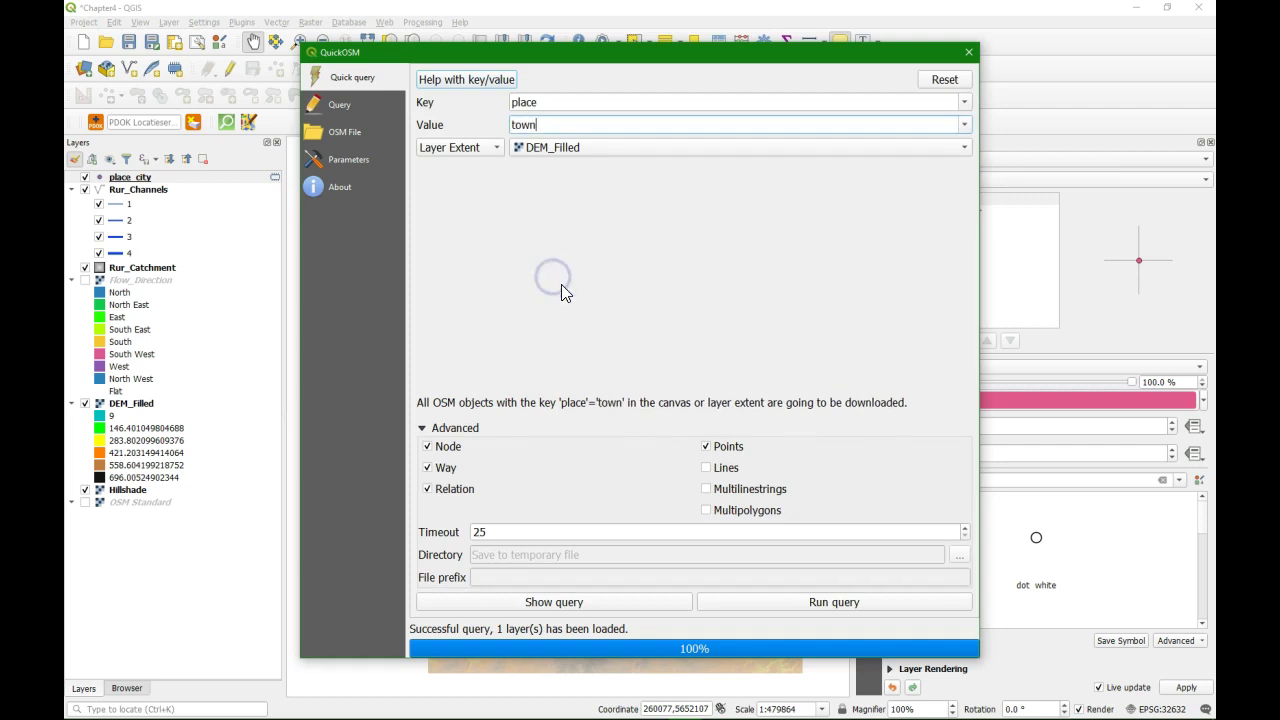
pyautogui.click(807, 604)
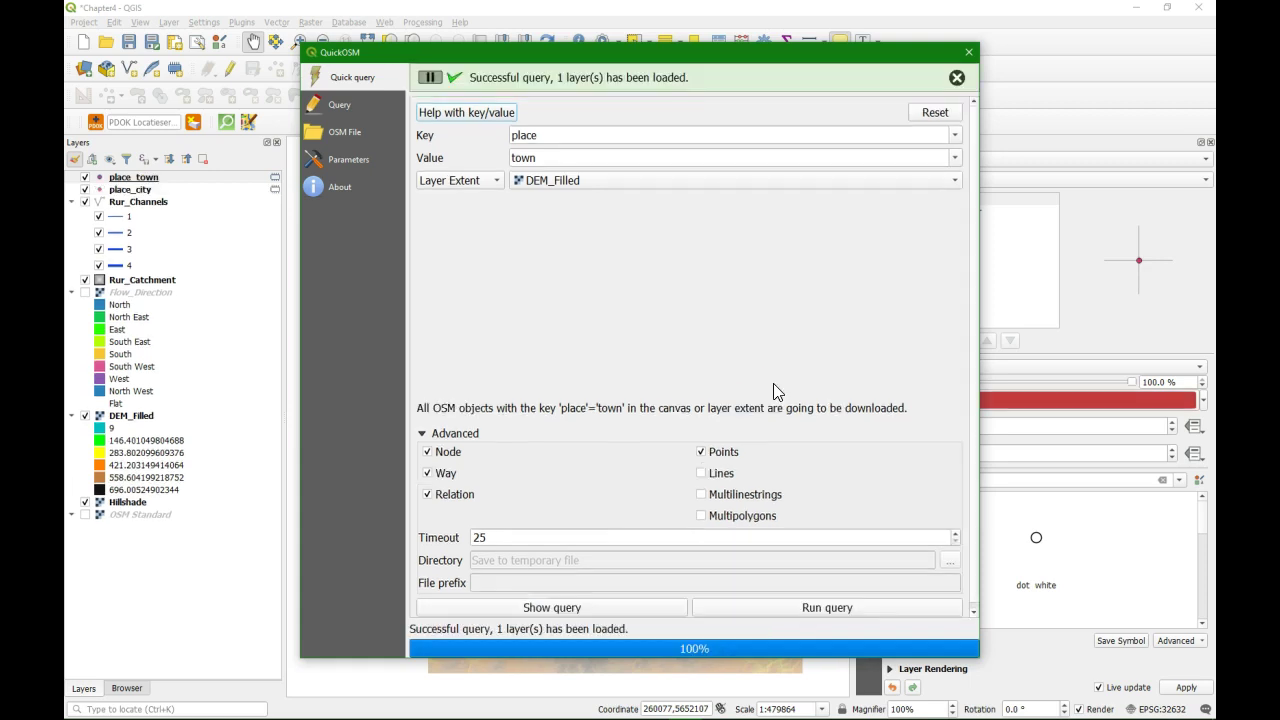
pyautogui.click(968, 52)
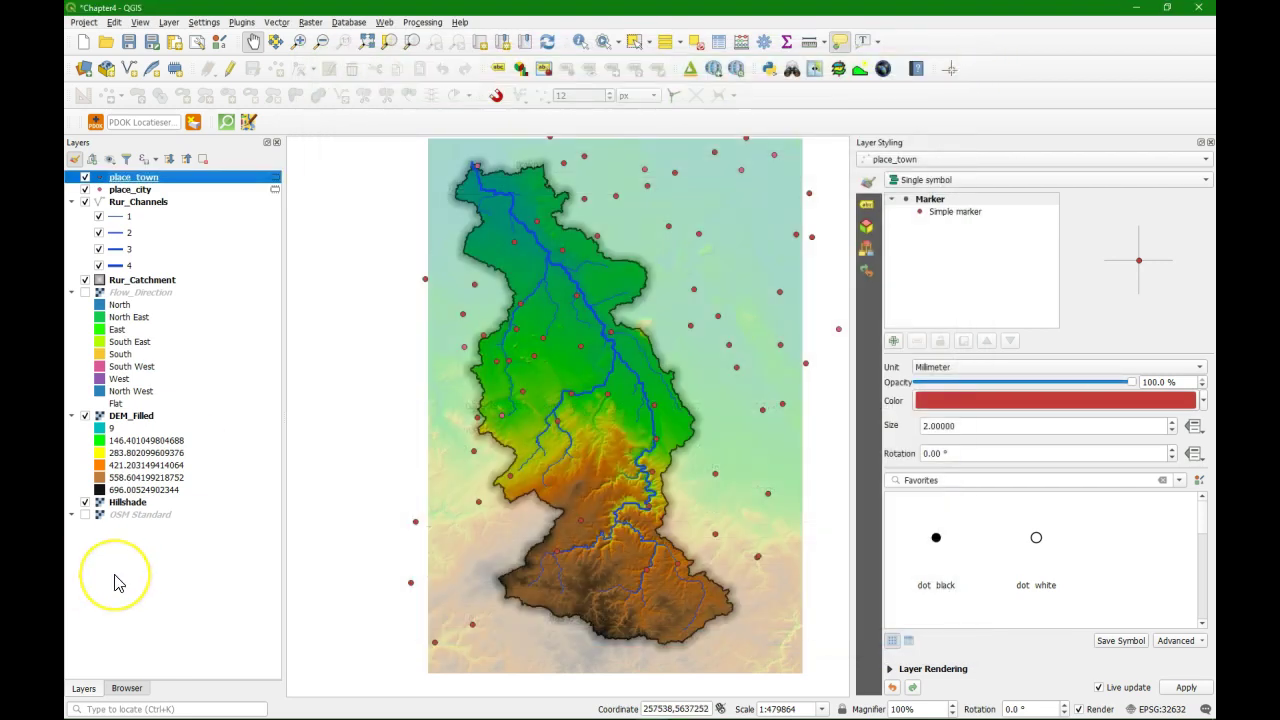
pyautogui.hotkey('ctrl', 'alt', 't')
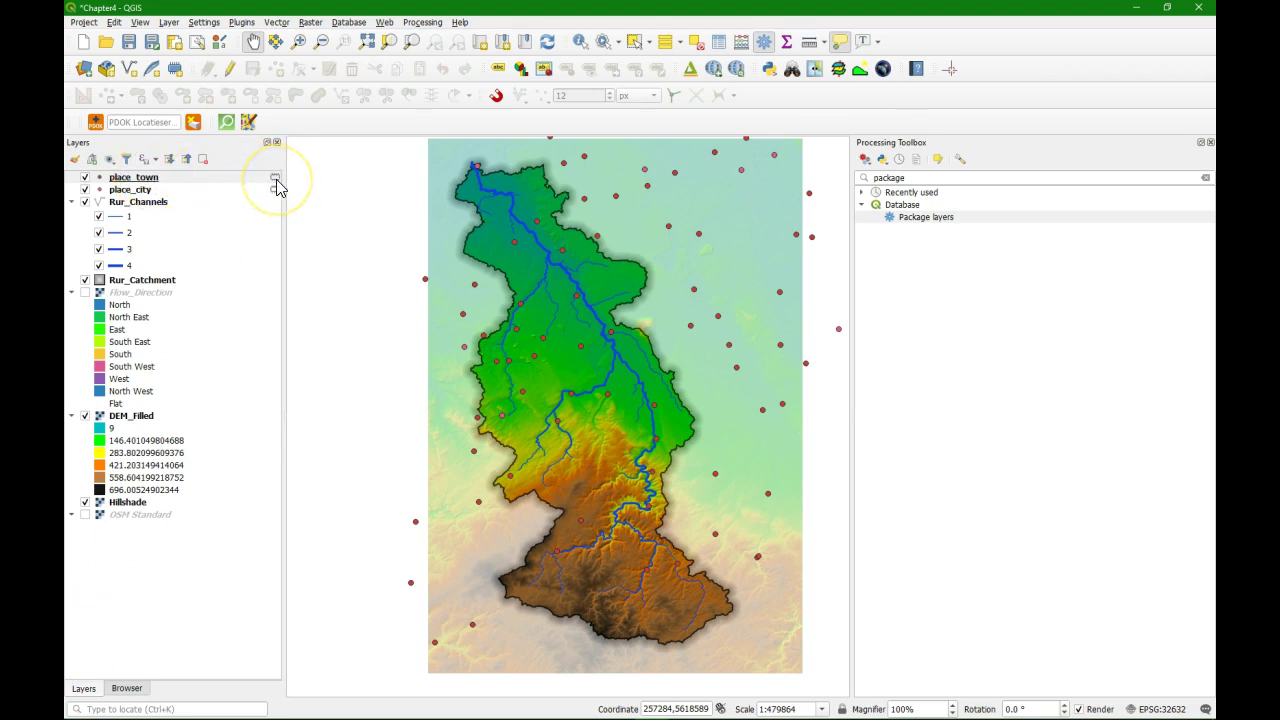
# Save place_town's features as GeoPackage, targeting the existing Rur_data.gpkg.
pyautogui.rightClick(121, 178)
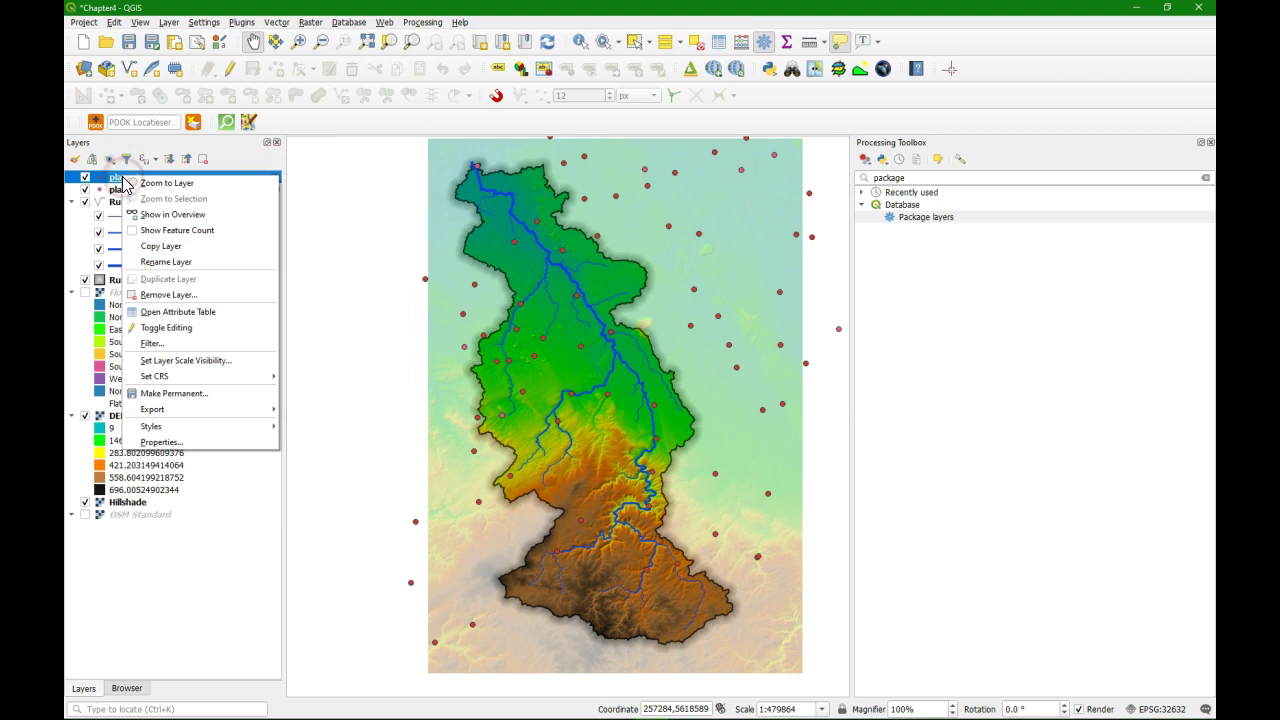
pyautogui.moveTo(215, 409)
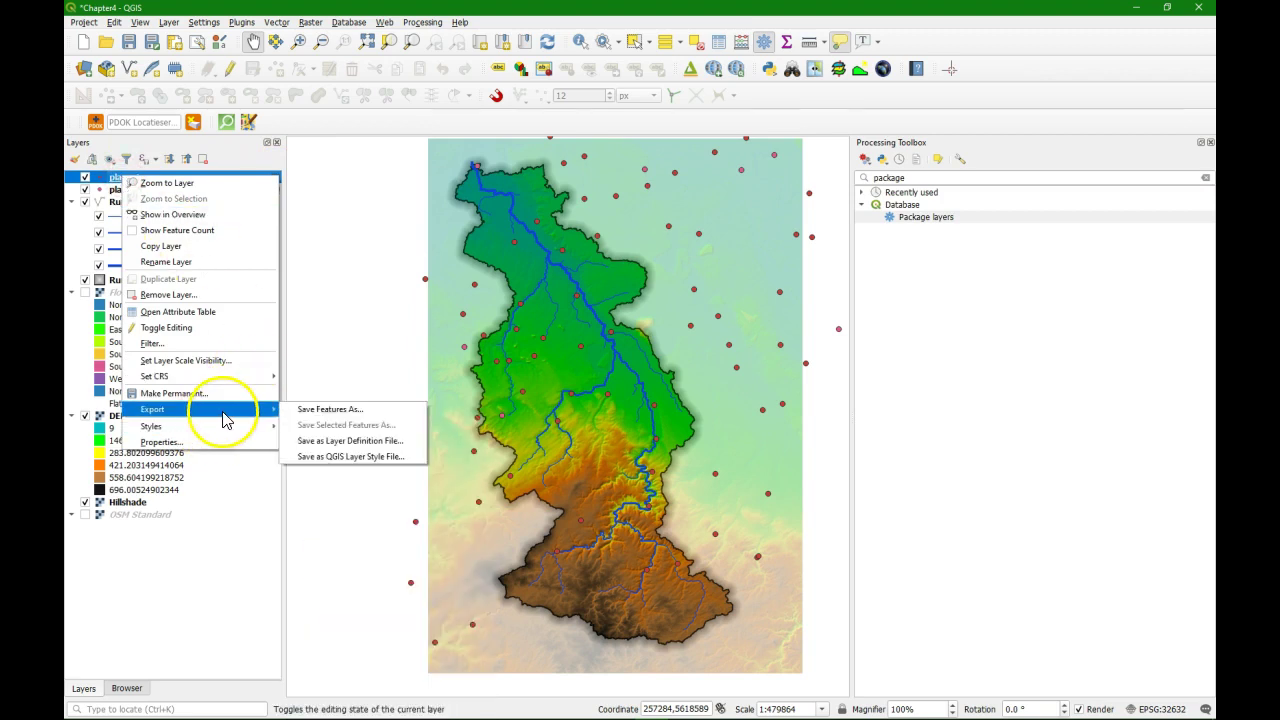
pyautogui.click(330, 410)
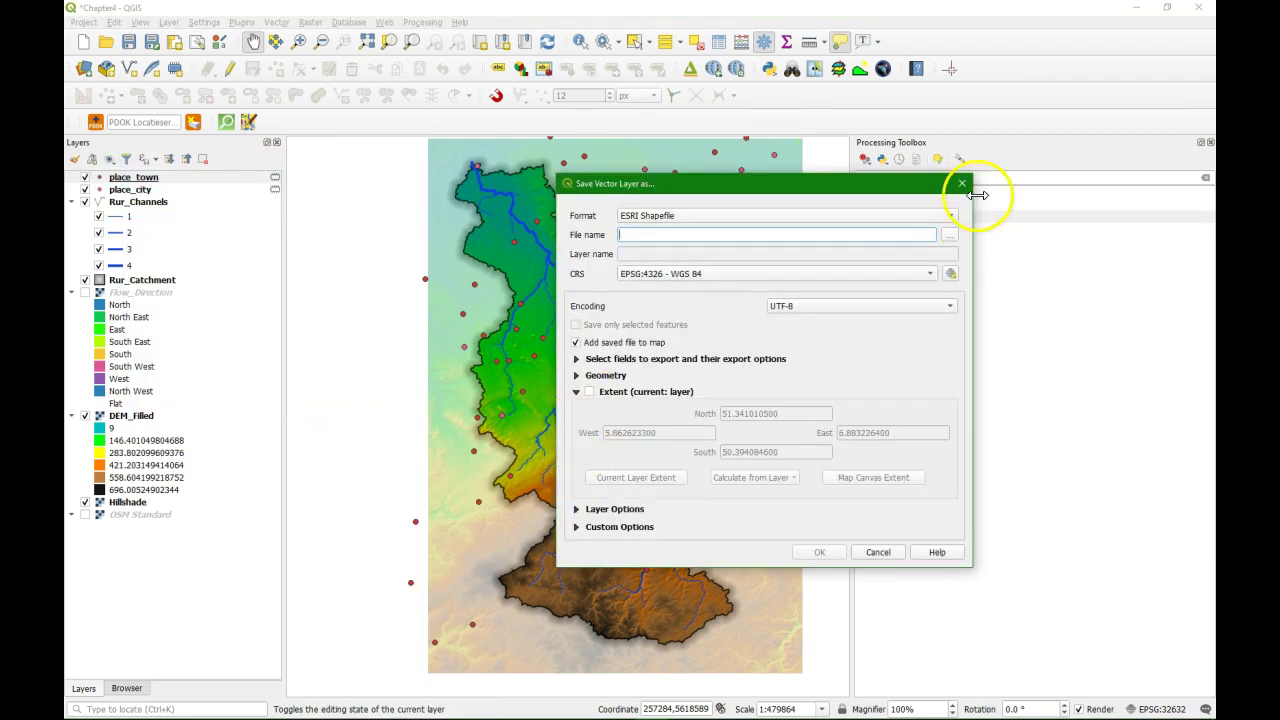
pyautogui.click(950, 217)
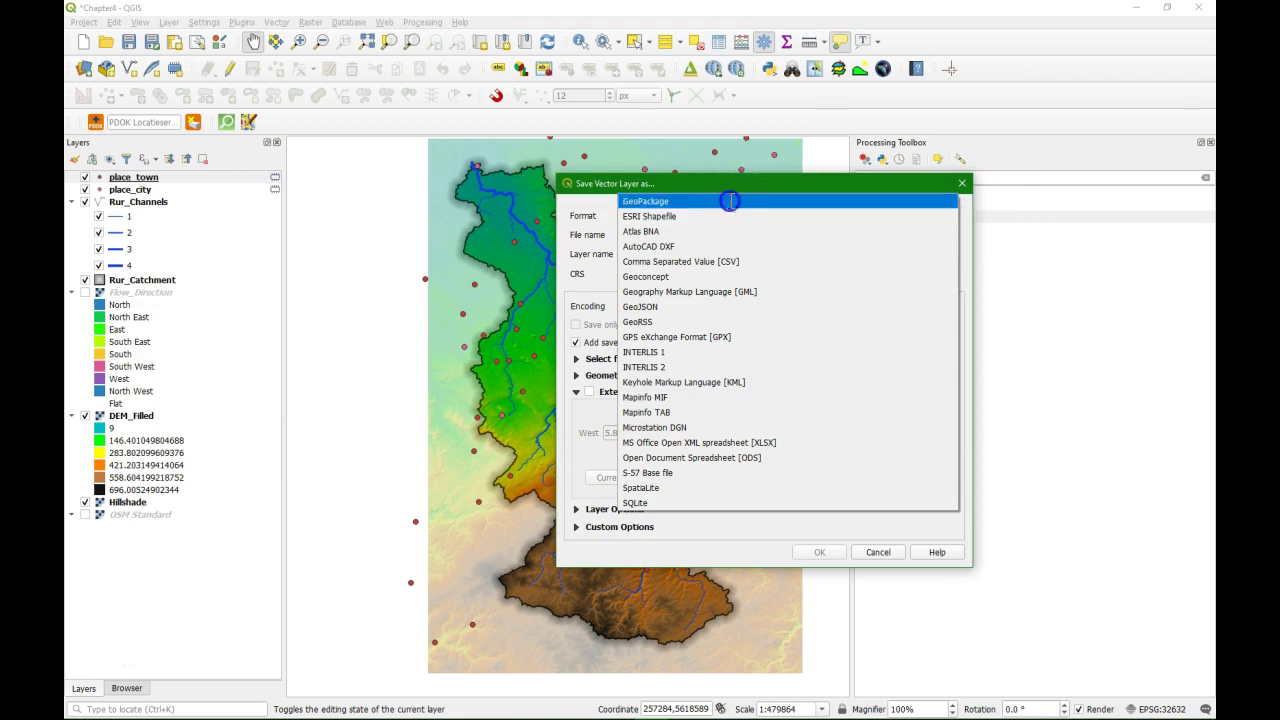
pyautogui.click(729, 199)
pyautogui.click(949, 235)
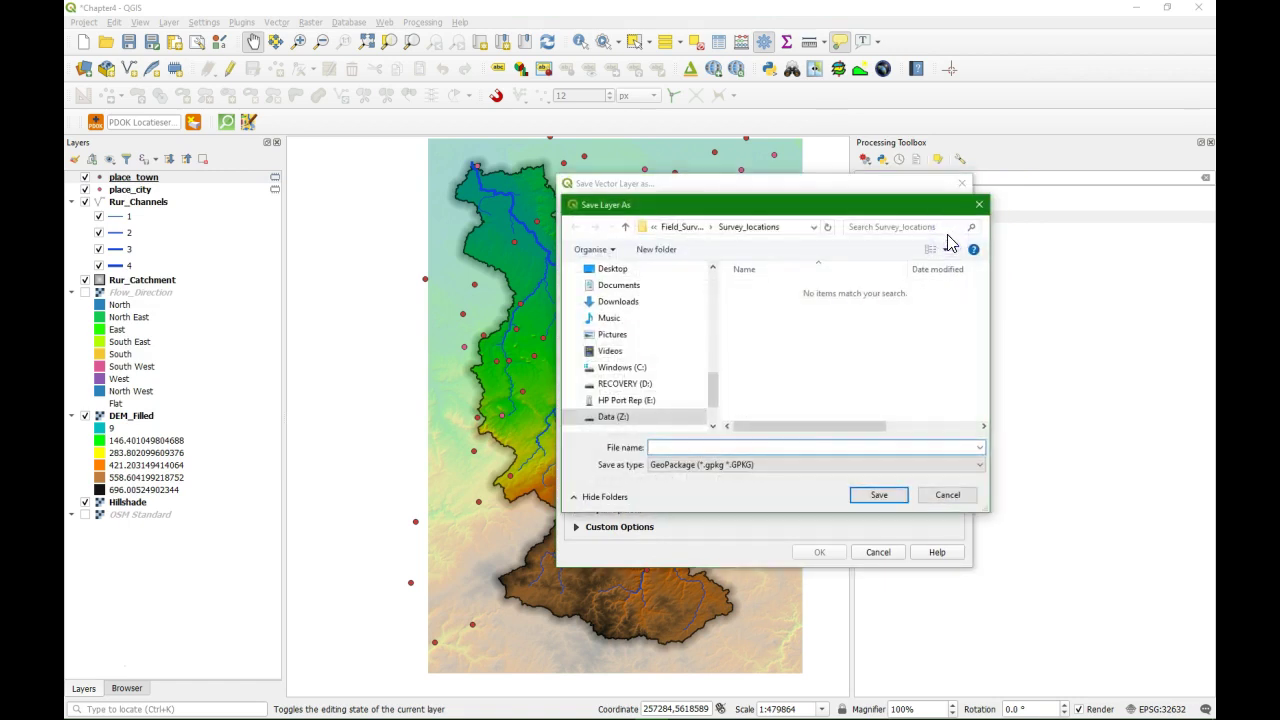
pyautogui.click(613, 416)
pyautogui.click(773, 289)
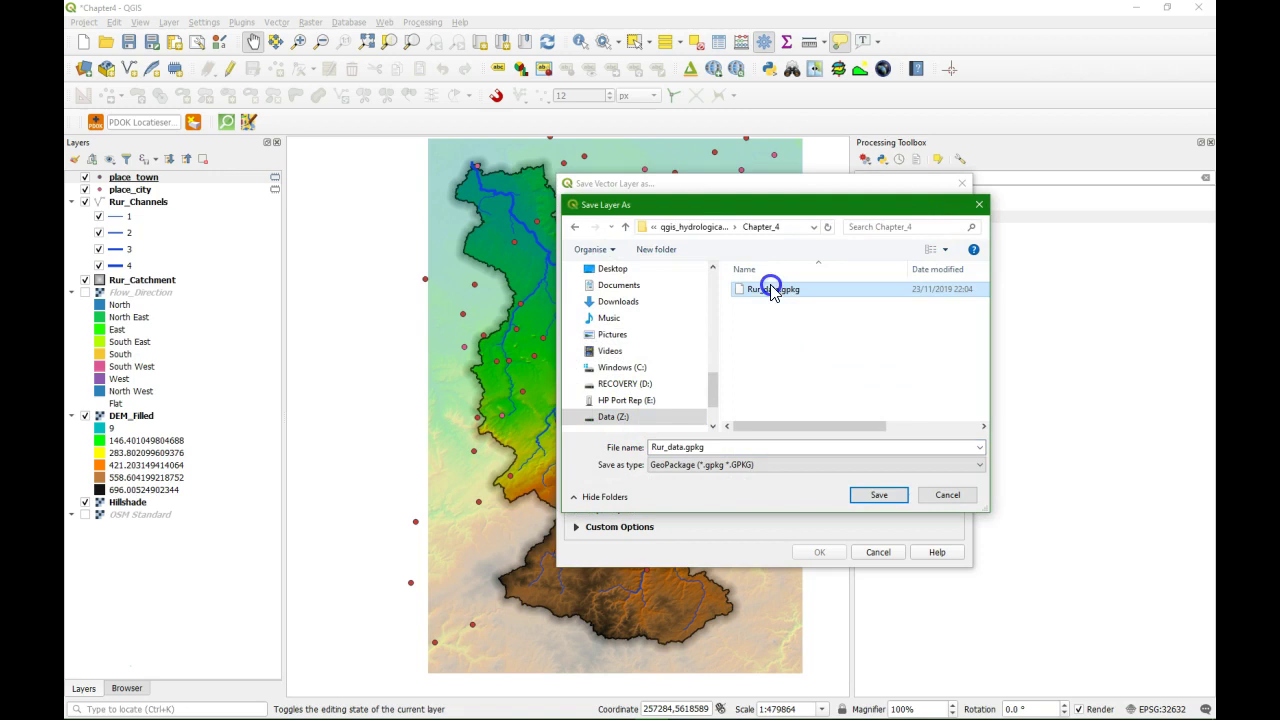
pyautogui.click(872, 494)
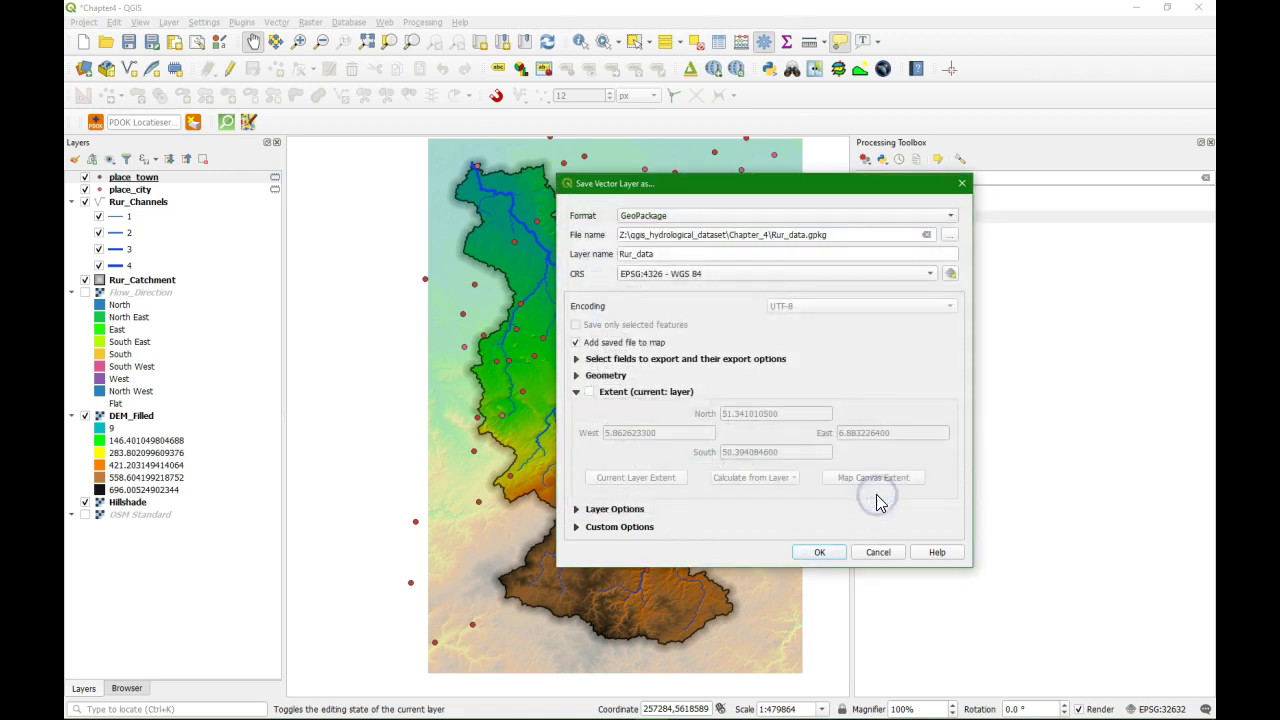
# Name the layer Towns, use project CRS EPSG:32632, and export it.
pyautogui.doubleClick(622, 253)
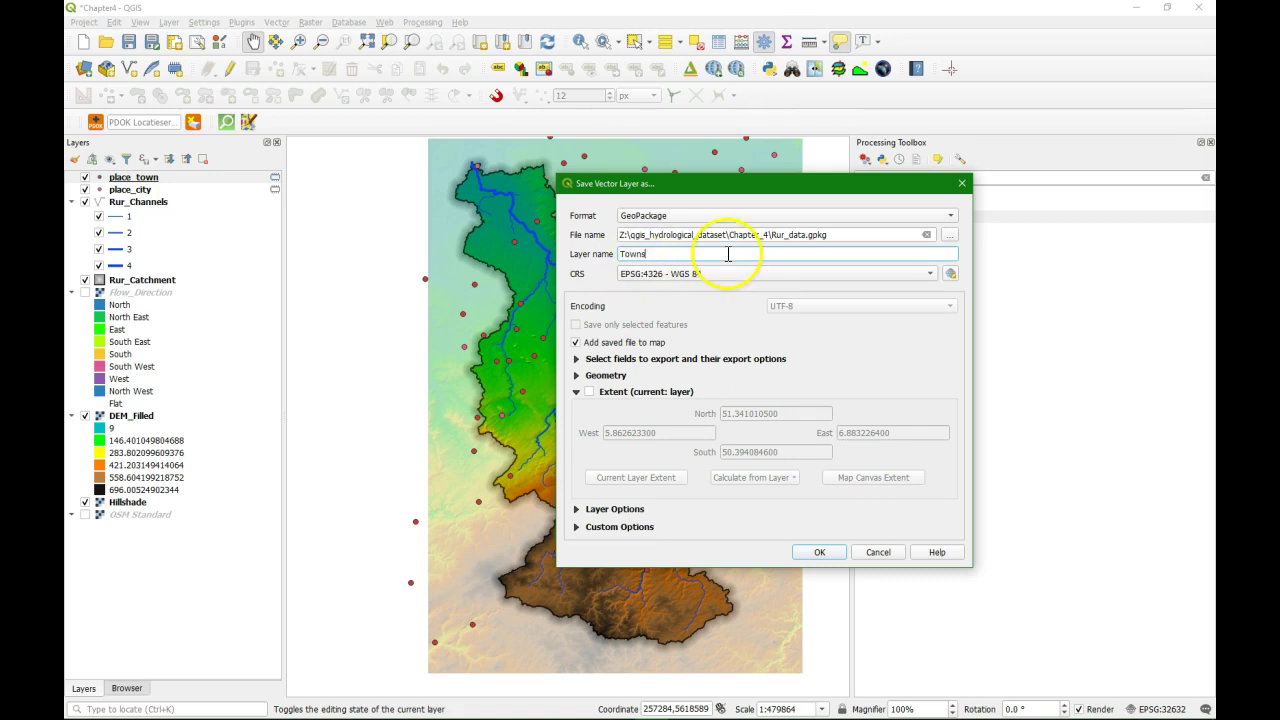
pyautogui.click(926, 273)
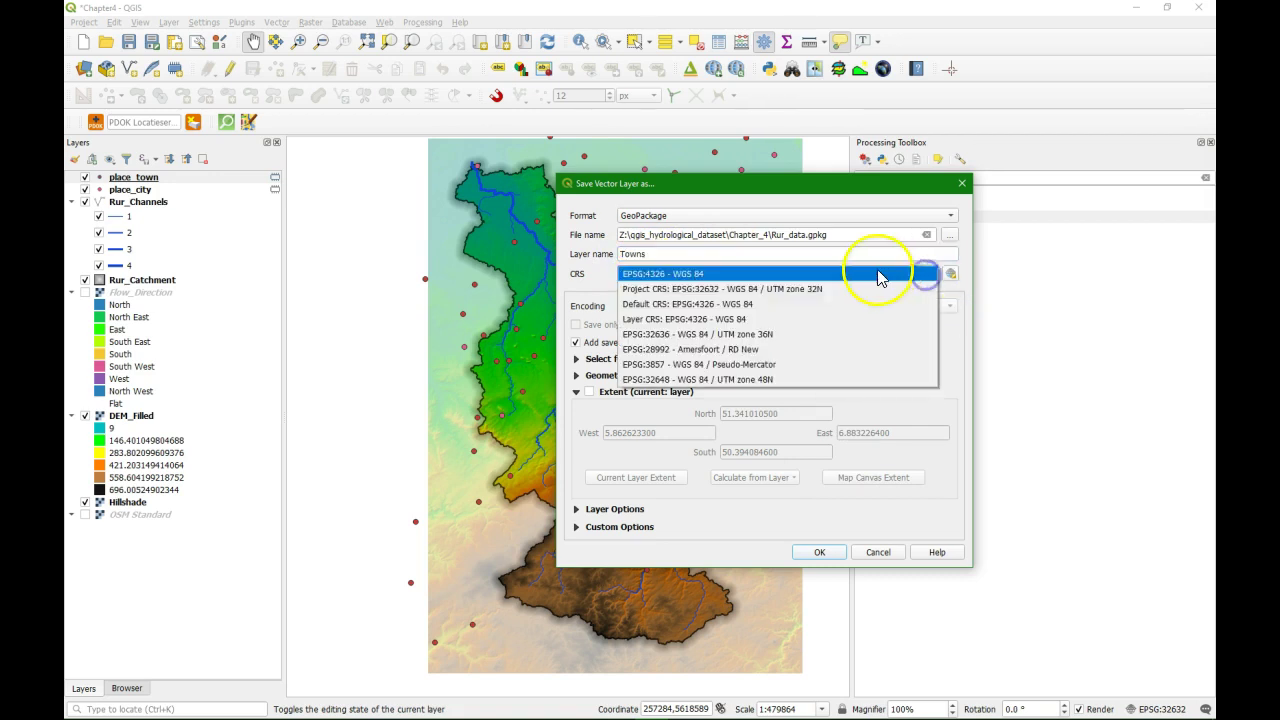
pyautogui.click(825, 288)
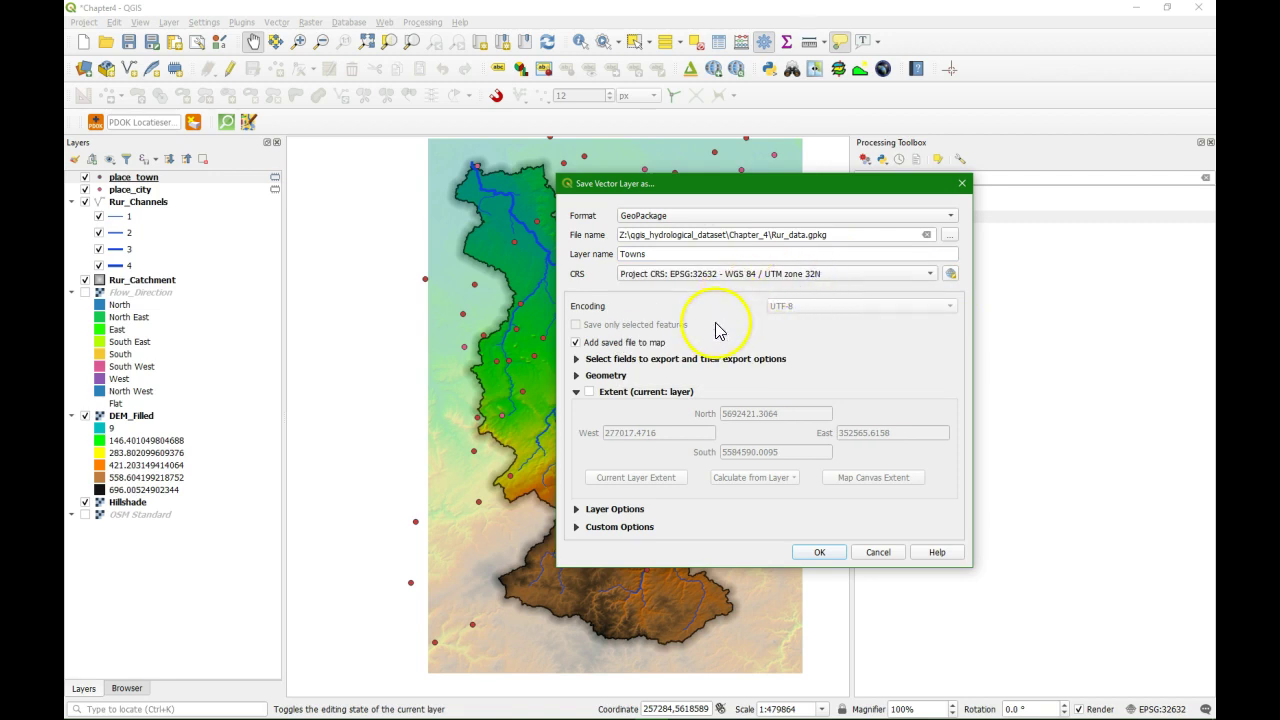
pyautogui.click(811, 556)
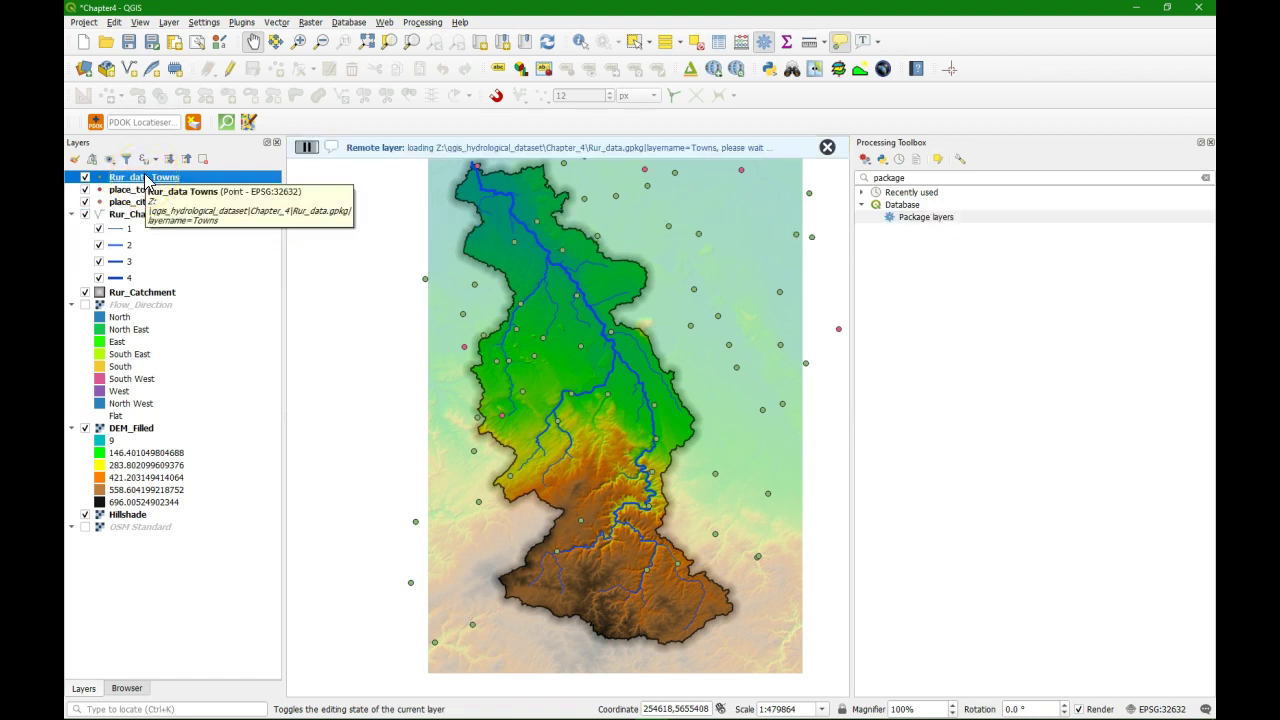
pyautogui.click(128, 203)
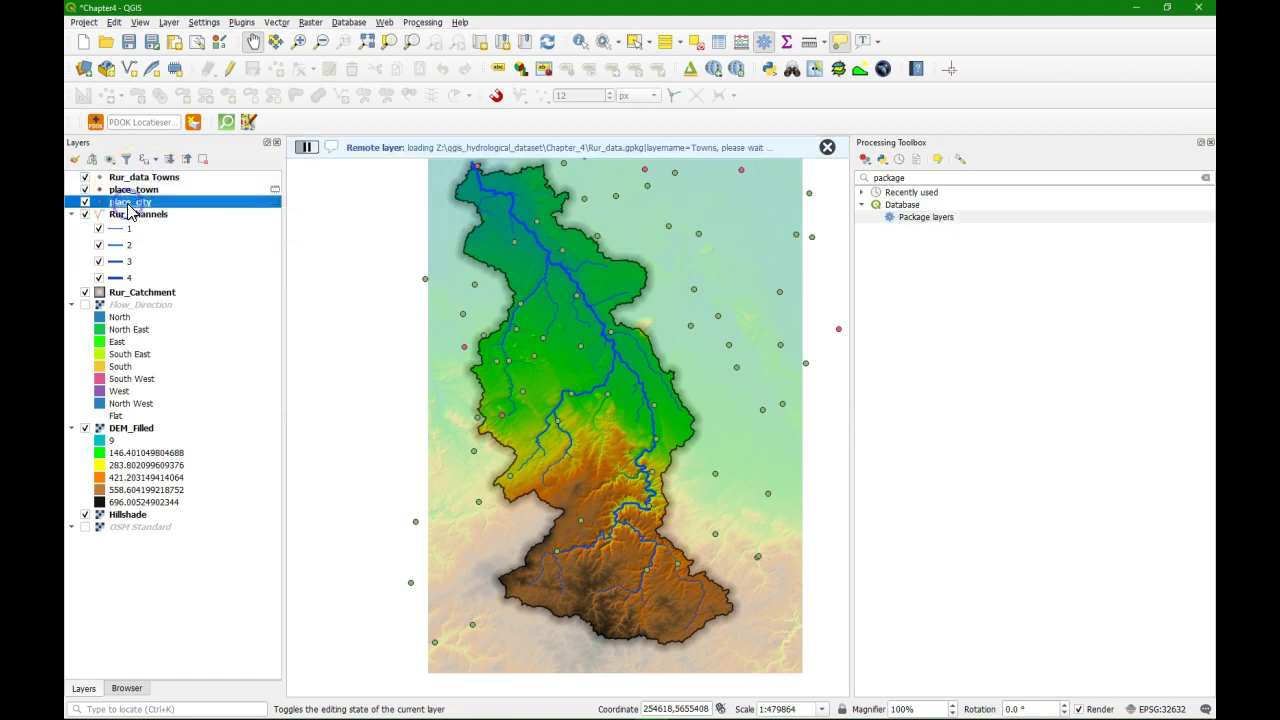
# Save place_city's features to the Rur_data.gpkg GeoPackage.
pyautogui.rightClick(128, 208)
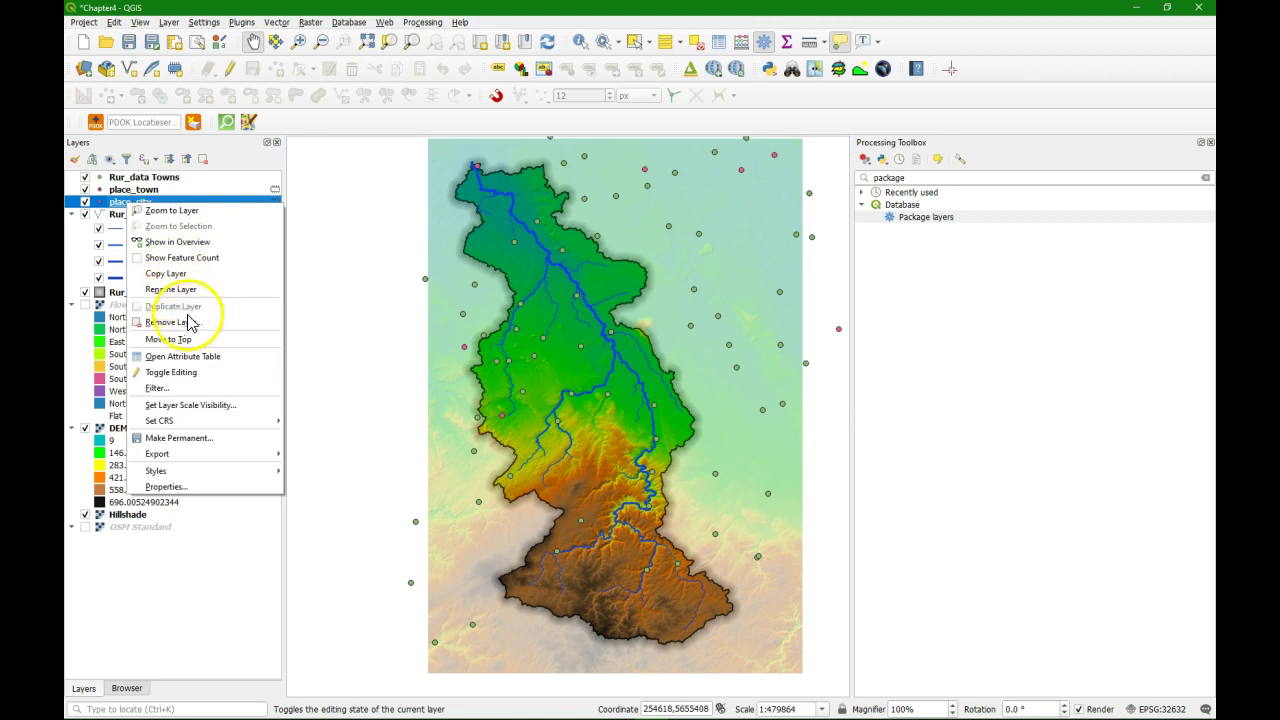
pyautogui.moveTo(214, 454)
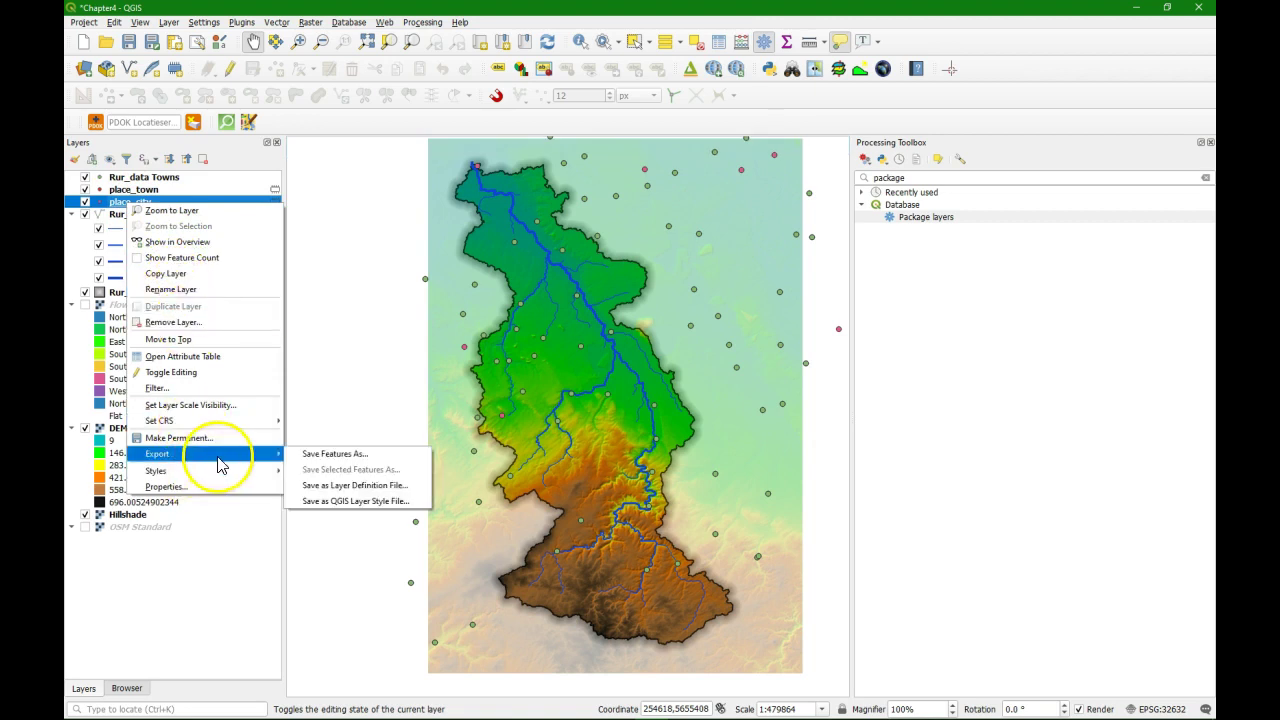
pyautogui.click(304, 452)
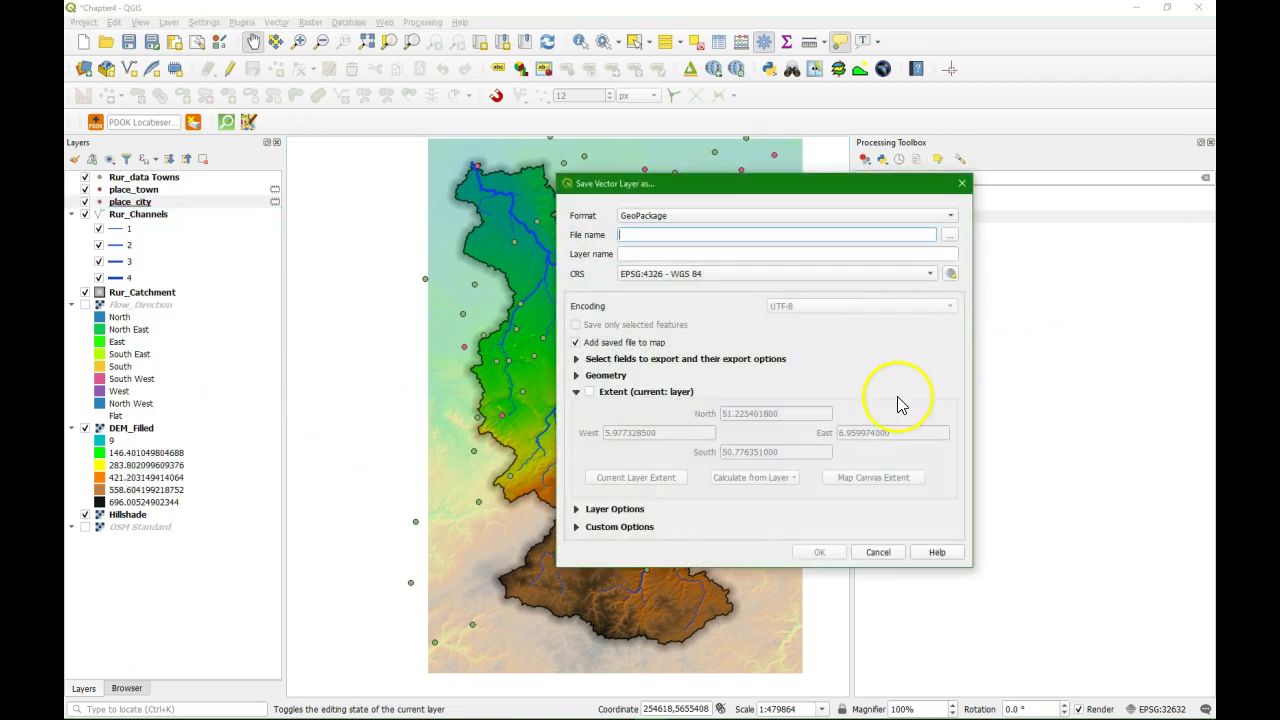
pyautogui.click(949, 234)
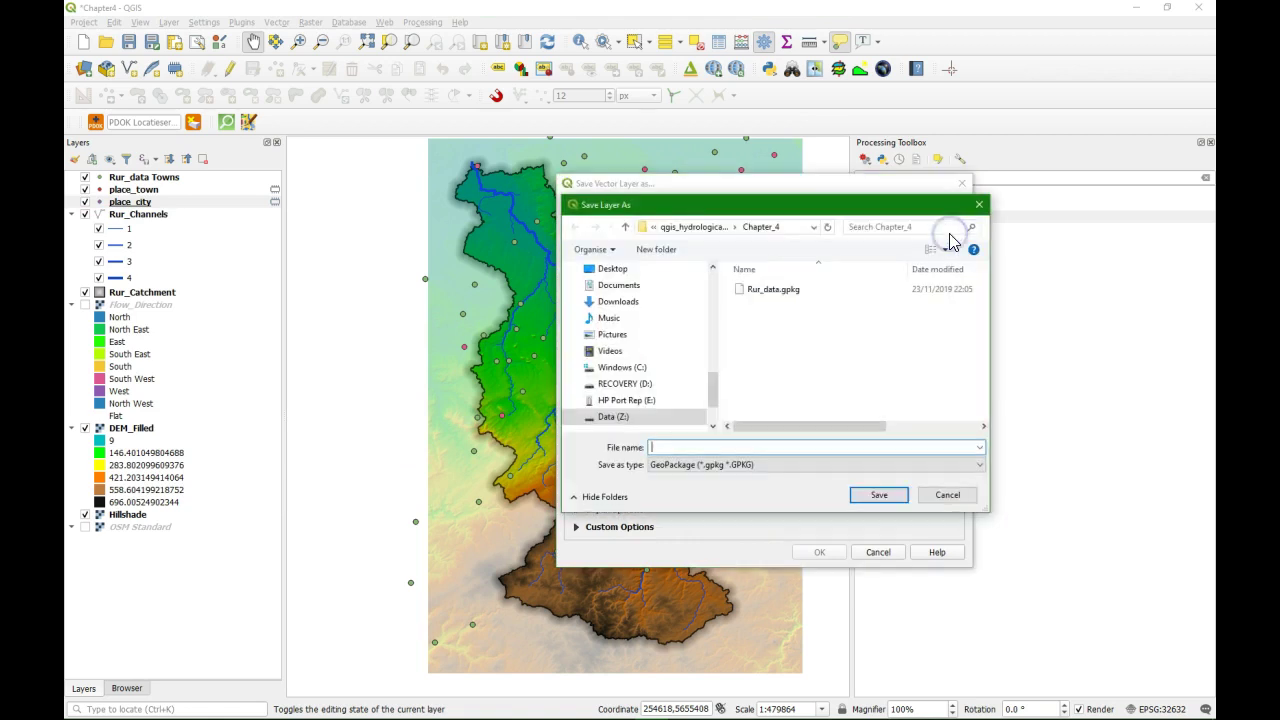
pyautogui.click(773, 289)
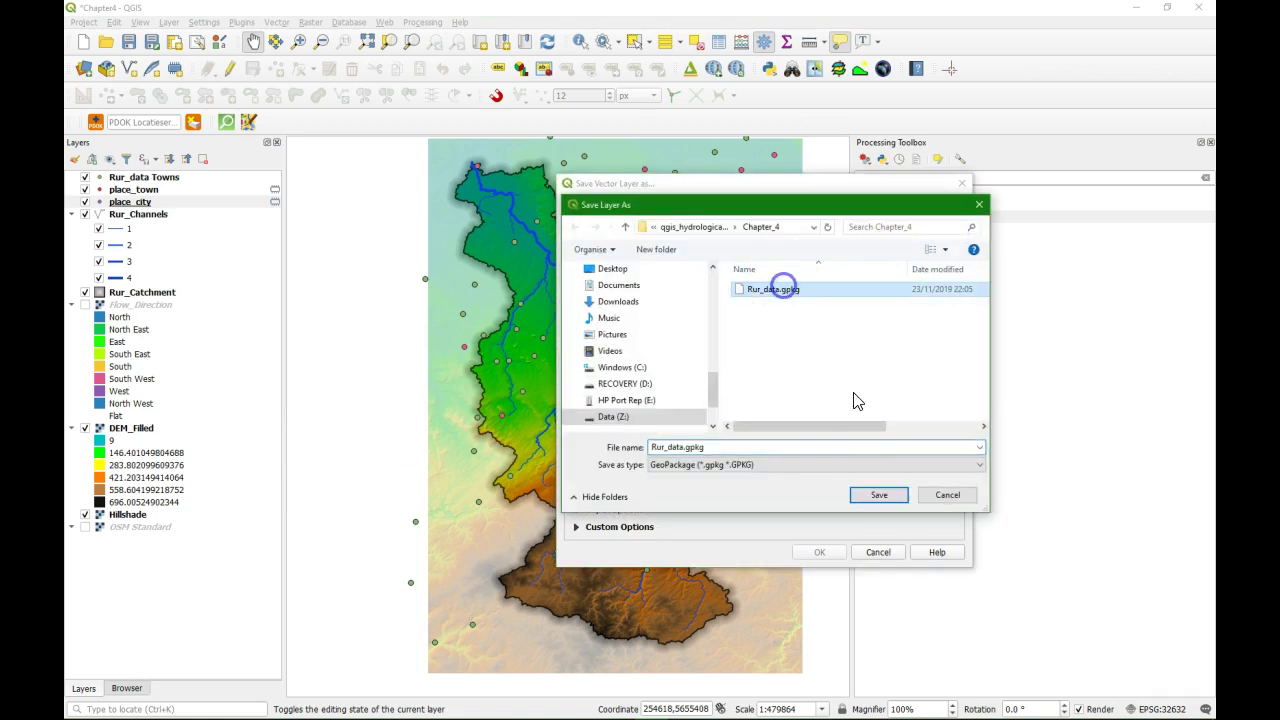
pyautogui.click(877, 500)
# Name the new layer Cities, set project CRS EPSG:32632, and export it.
pyautogui.click(662, 256)
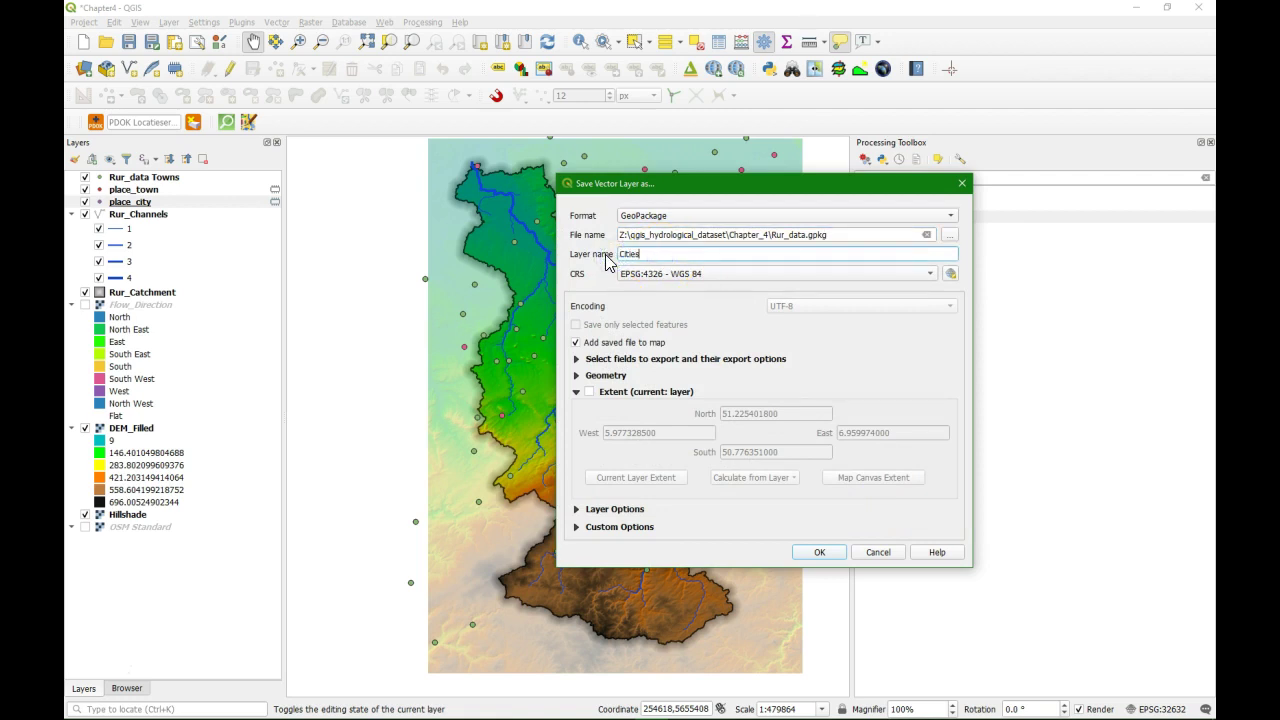
pyautogui.write('Cities')
pyautogui.click(650, 273)
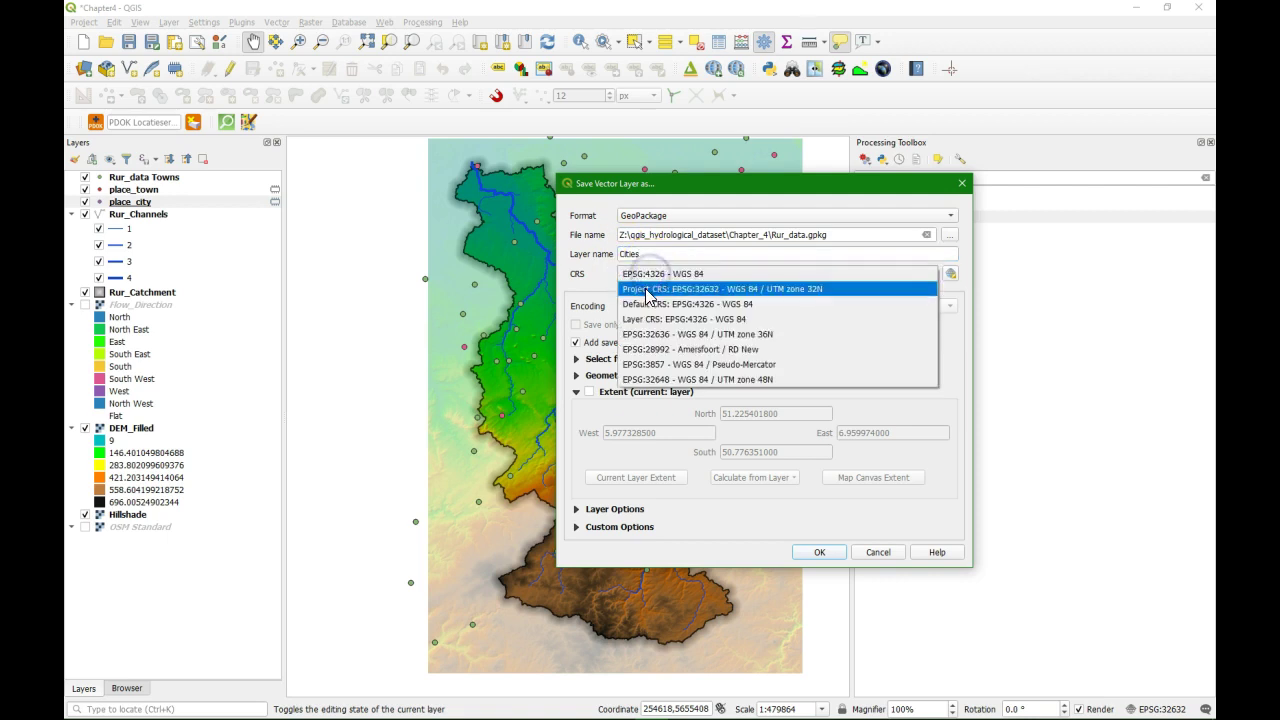
pyautogui.click(645, 290)
pyautogui.click(819, 552)
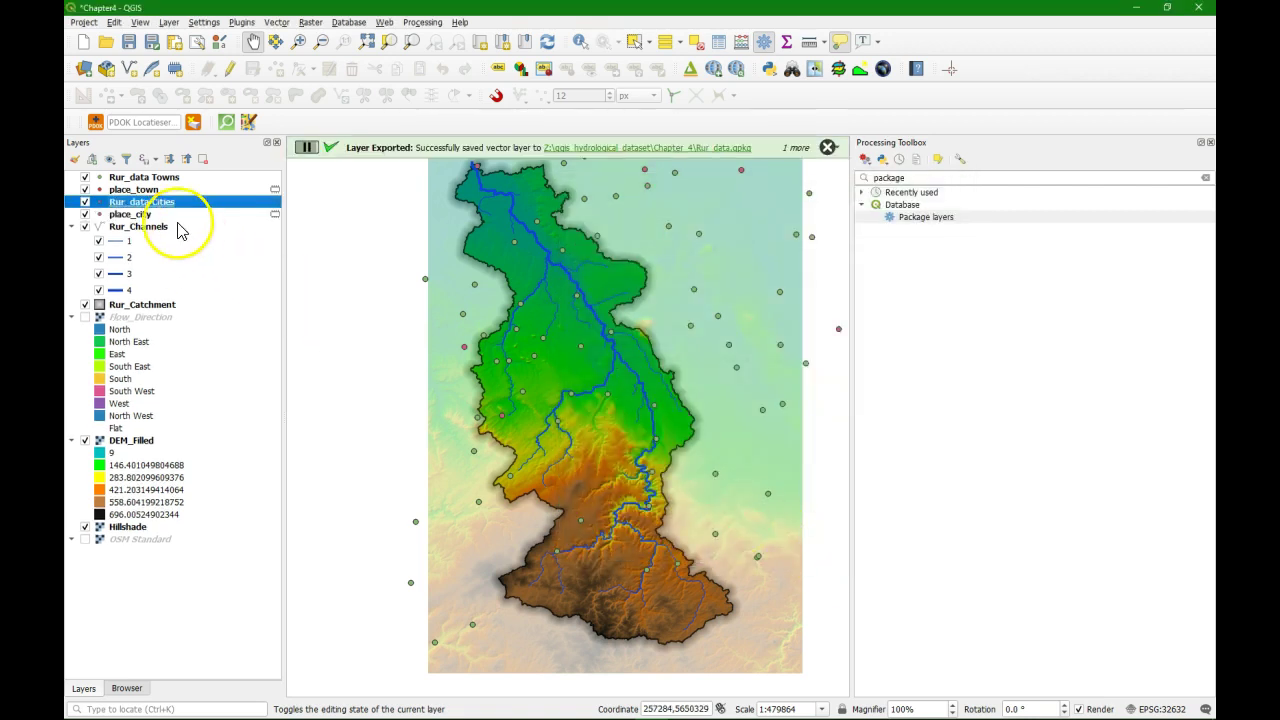
# Remove the place_town and place_city layers from the project.
pyautogui.click(158, 190)
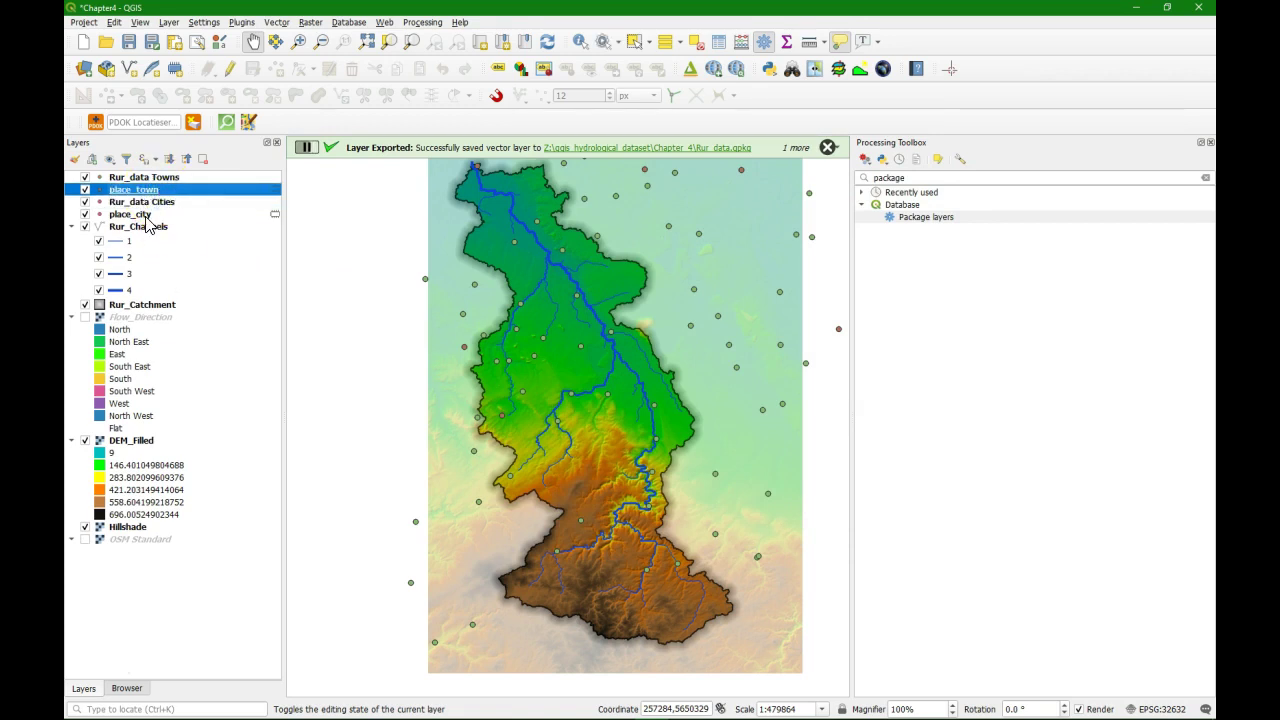
pyautogui.keyDown('ctrl'); pyautogui.click(146, 218); pyautogui.keyUp('ctrl')
pyautogui.rightClick(146, 217)
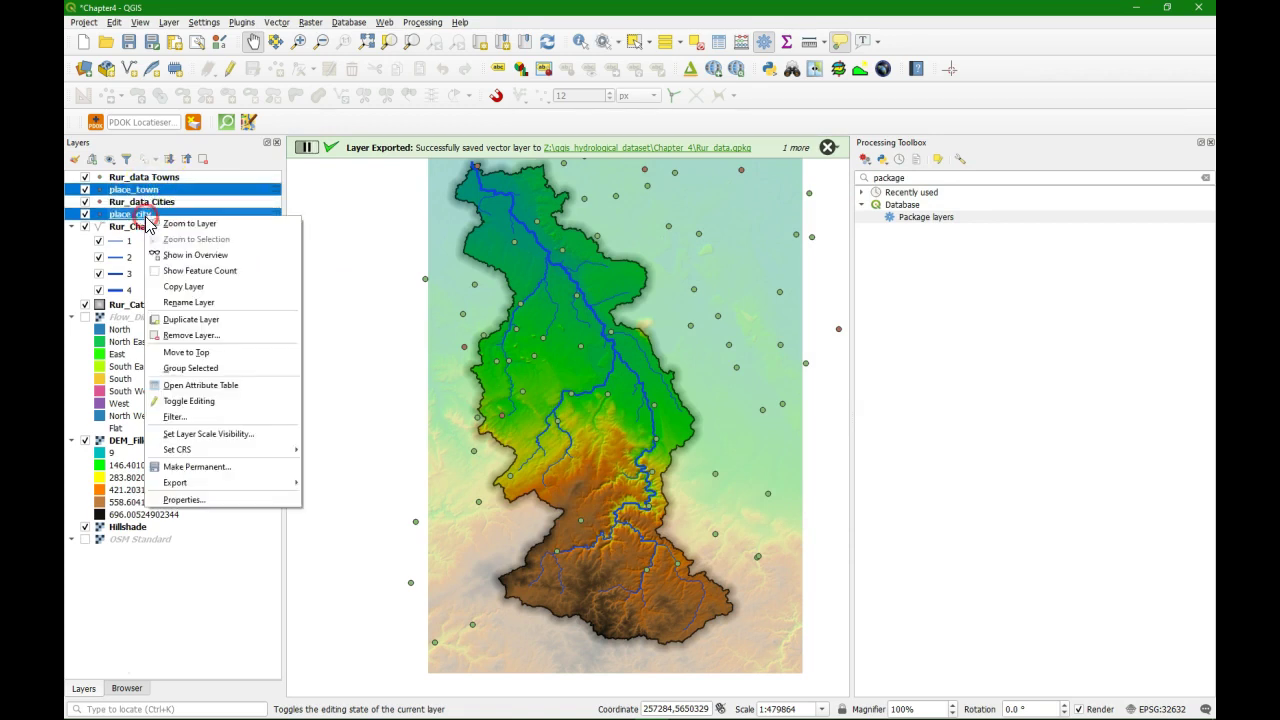
pyautogui.click(190, 335)
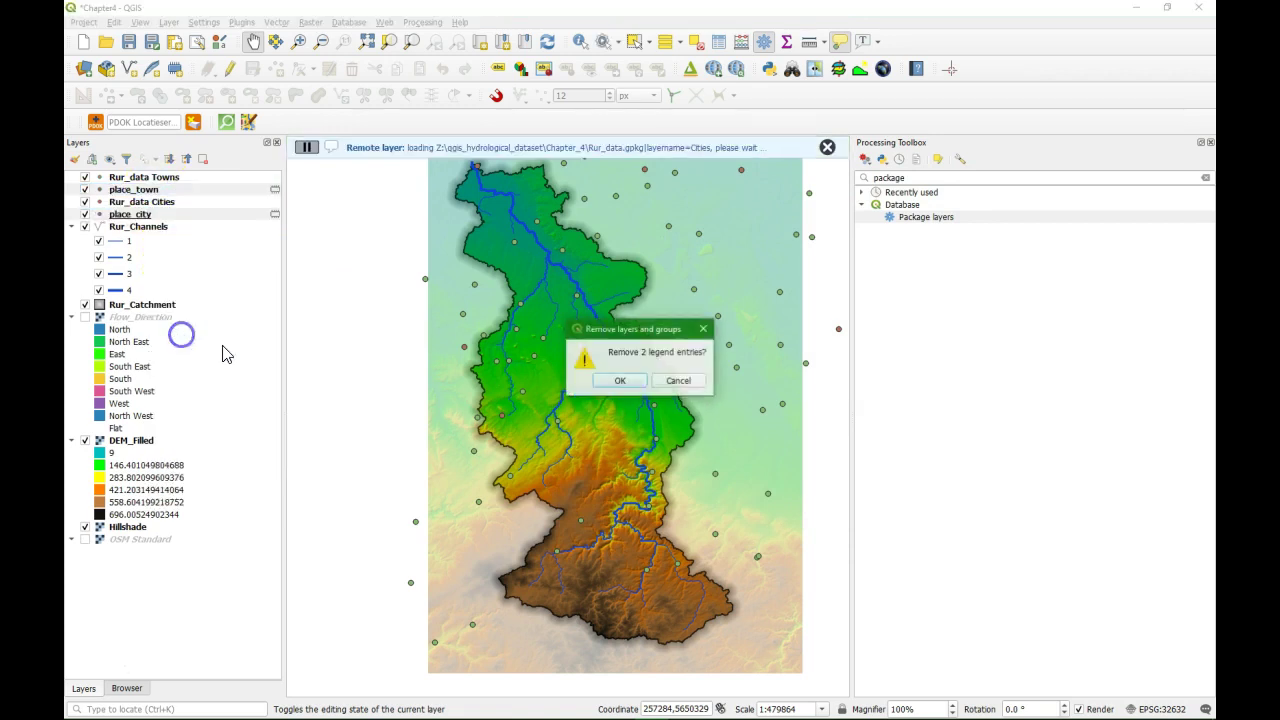
pyautogui.click(620, 381)
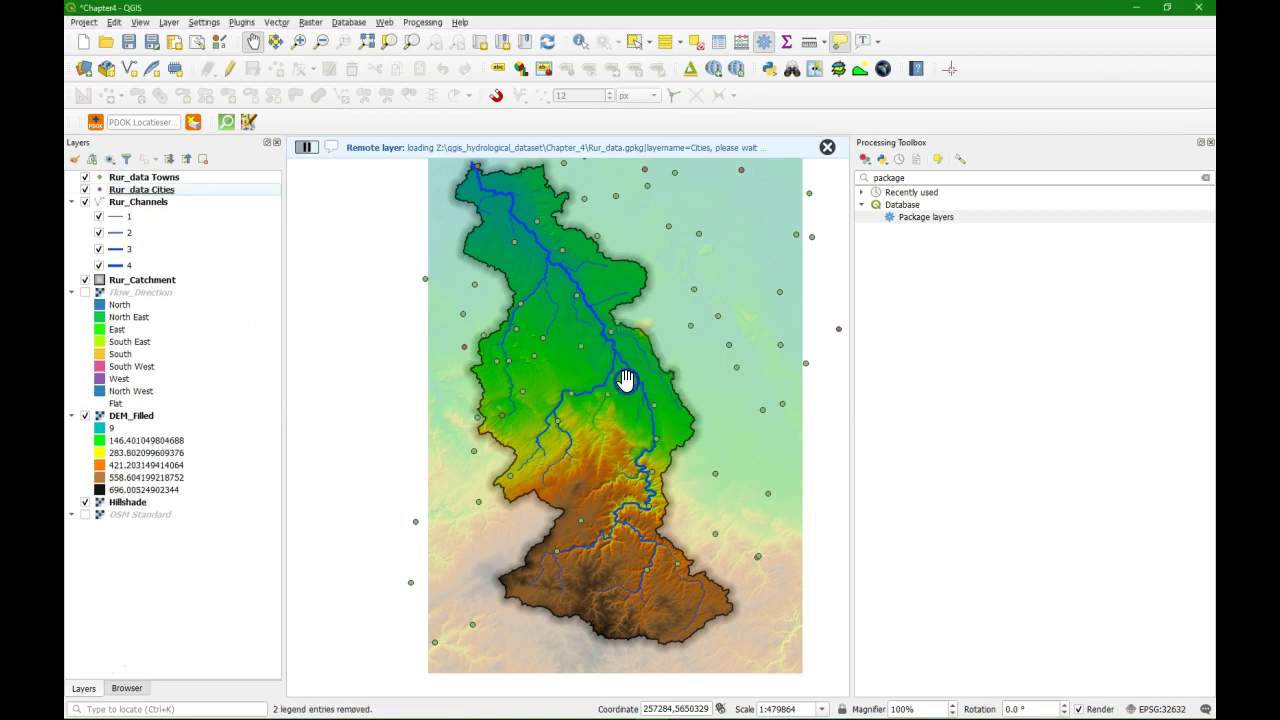
# Refresh the Browser panel to check the new layers, then return to Layers and hide the Processing Toolbox.
pyautogui.click(124, 688)
pyautogui.scroll(-1, 106, 595)
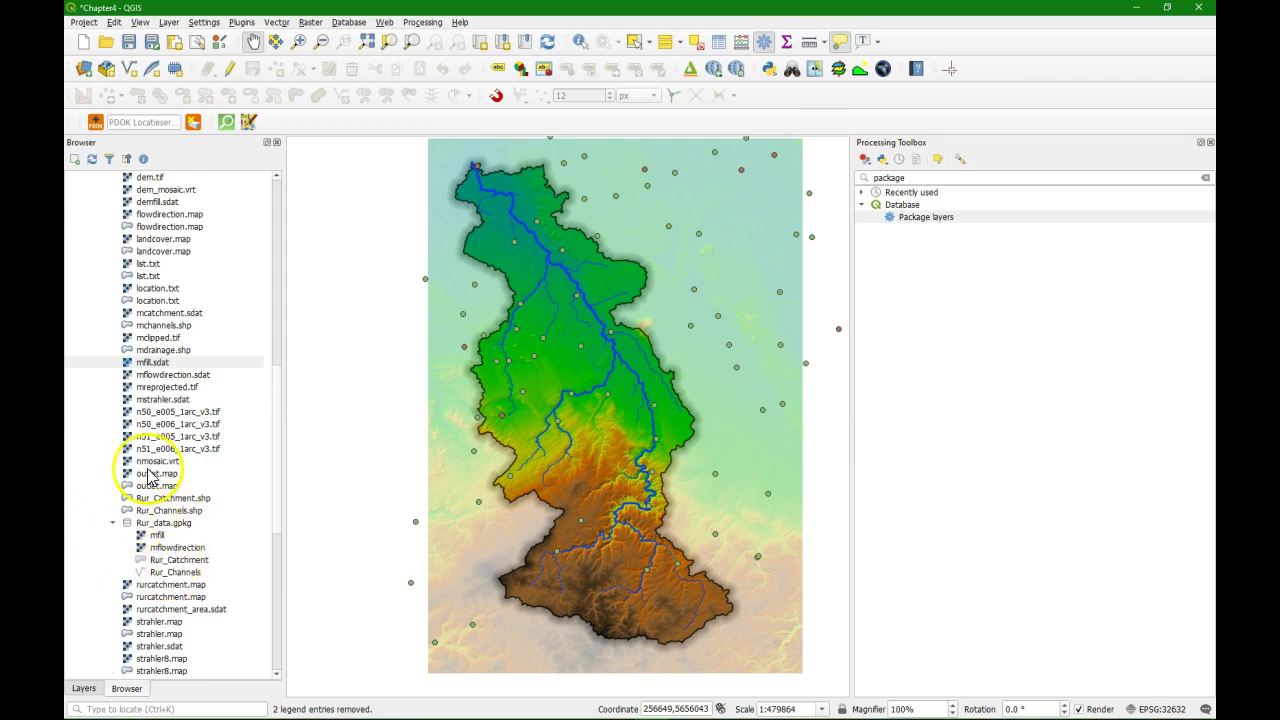
pyautogui.click(91, 160)
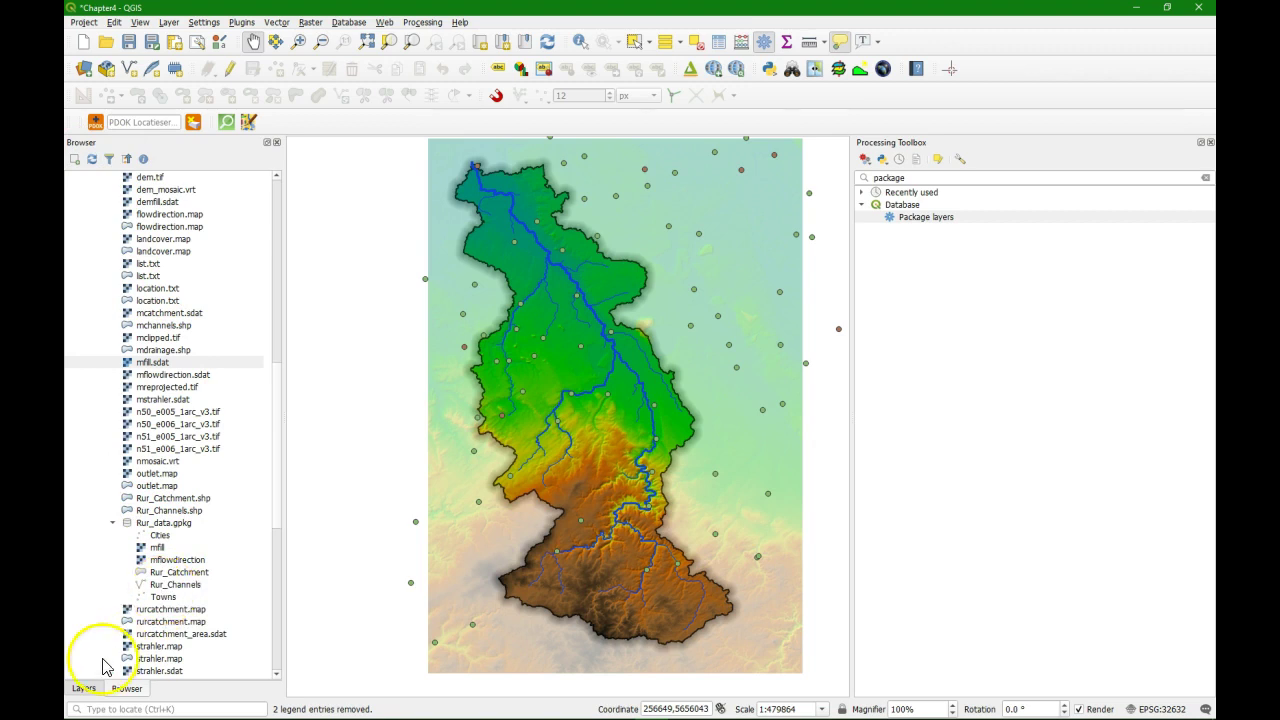
pyautogui.click(84, 689)
pyautogui.hotkey('ctrl', 'alt', 't')
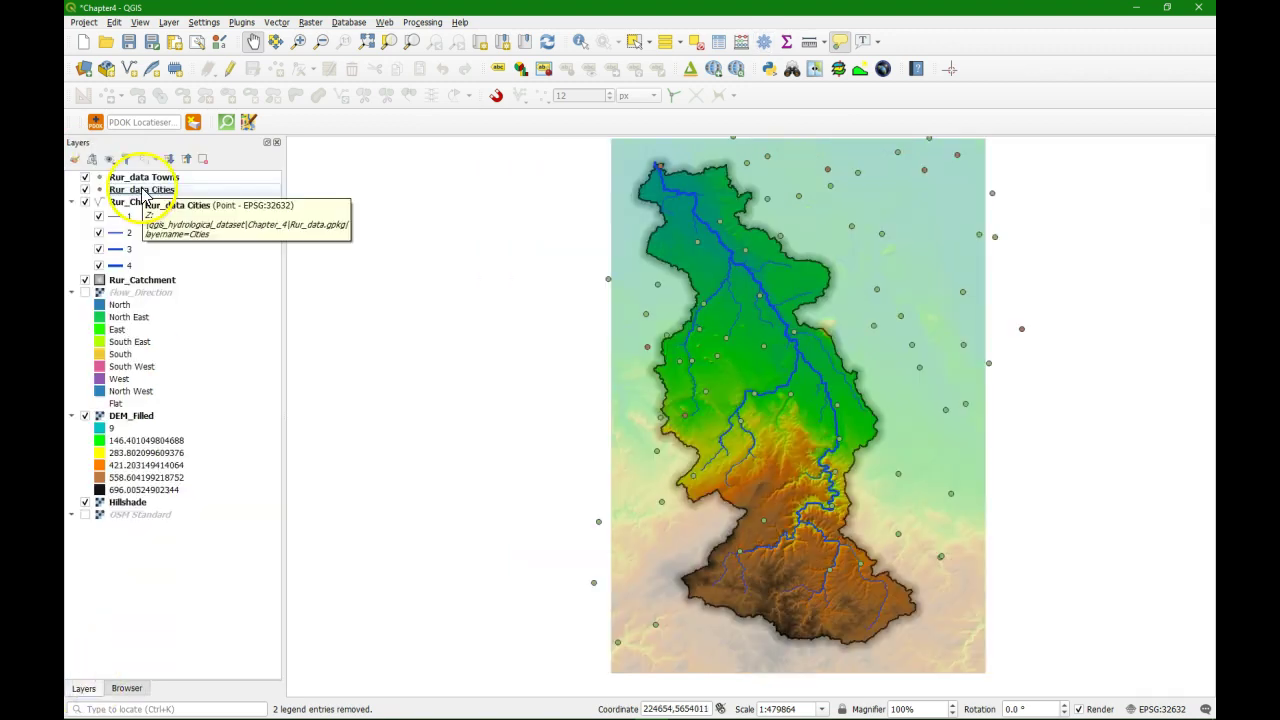
# Apply the favourite 'topo pop capital' marker symbol to Rur_data Cities.
pyautogui.click(140, 189)
pyautogui.click(75, 160)
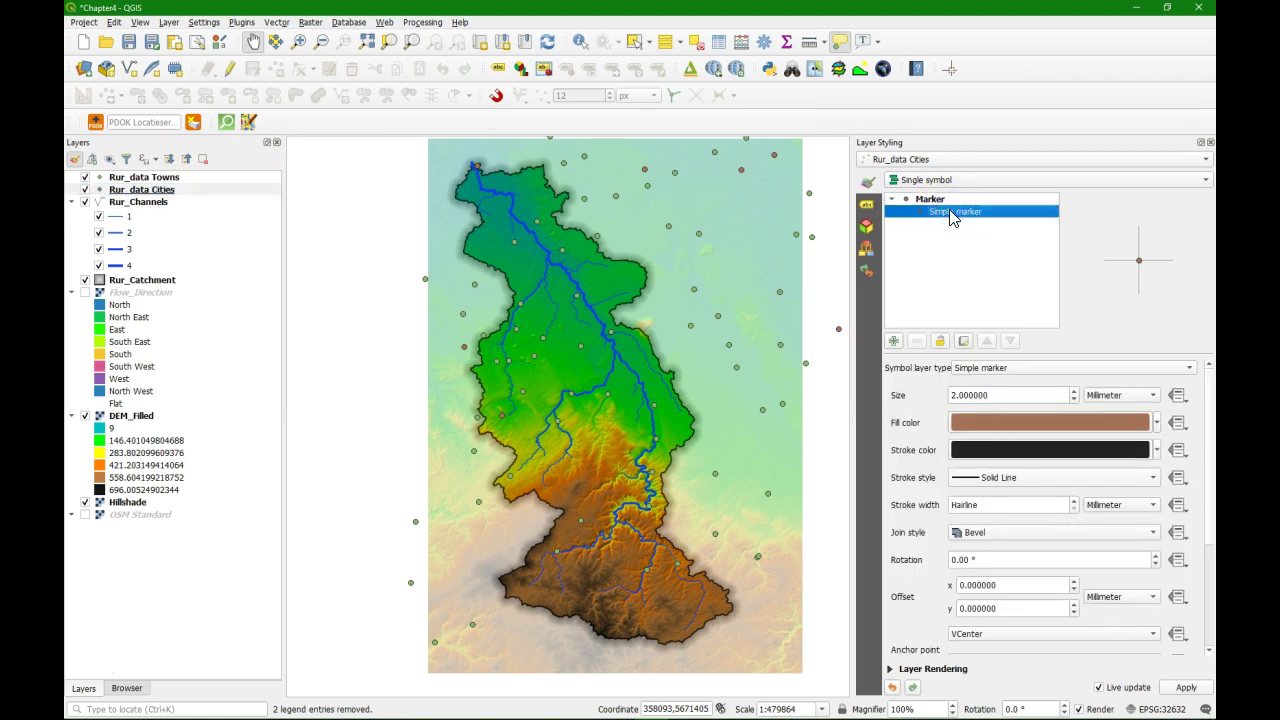
pyautogui.click(930, 199)
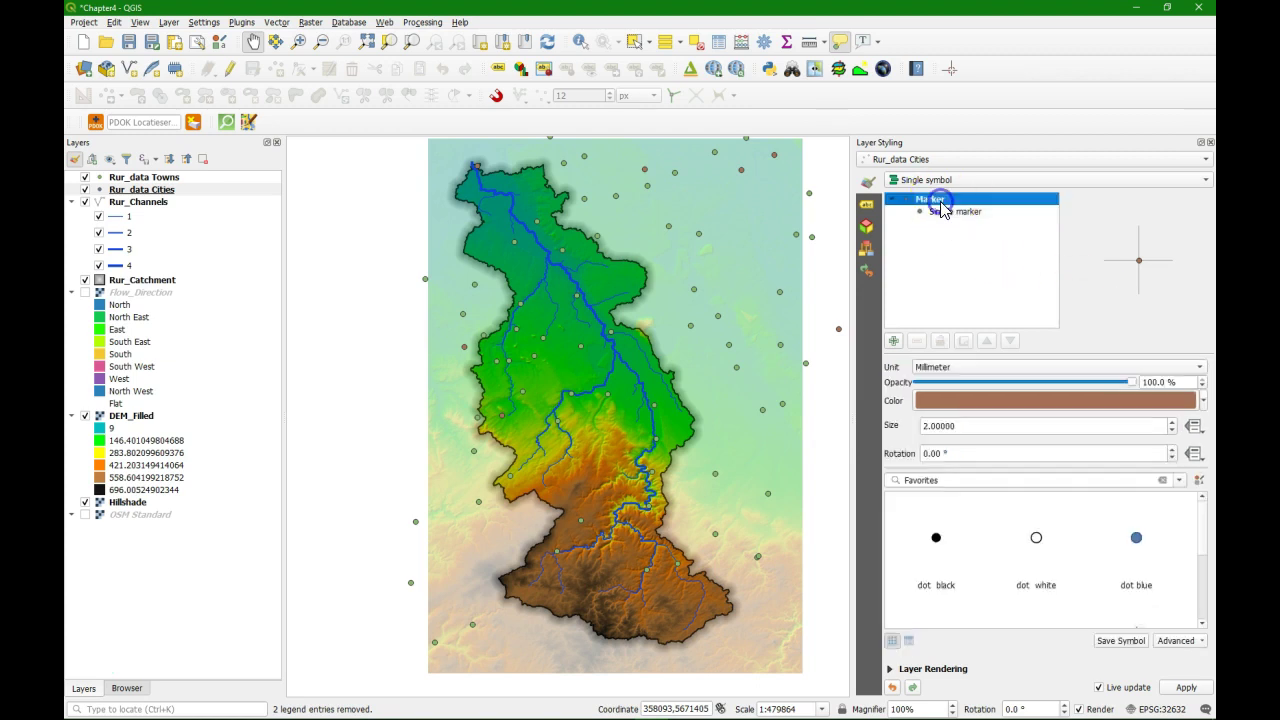
pyautogui.moveTo(1205, 546); pyautogui.dragTo(1212, 606)
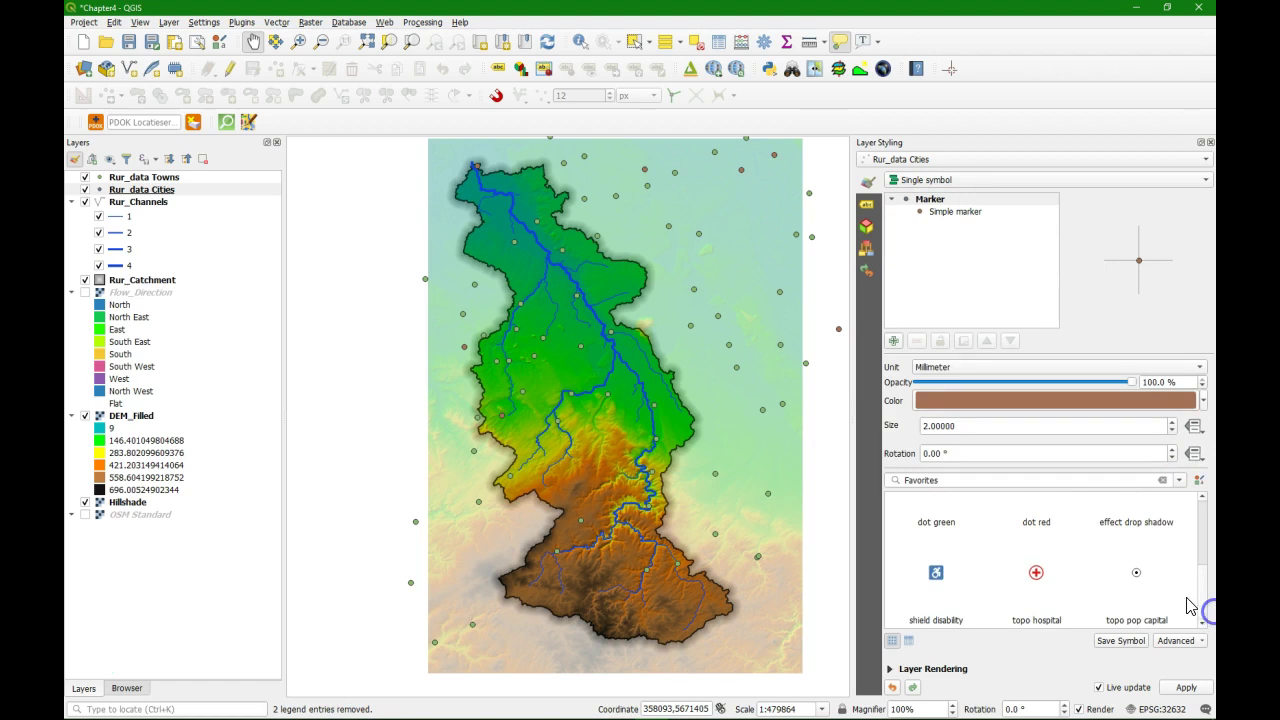
pyautogui.click(1137, 578)
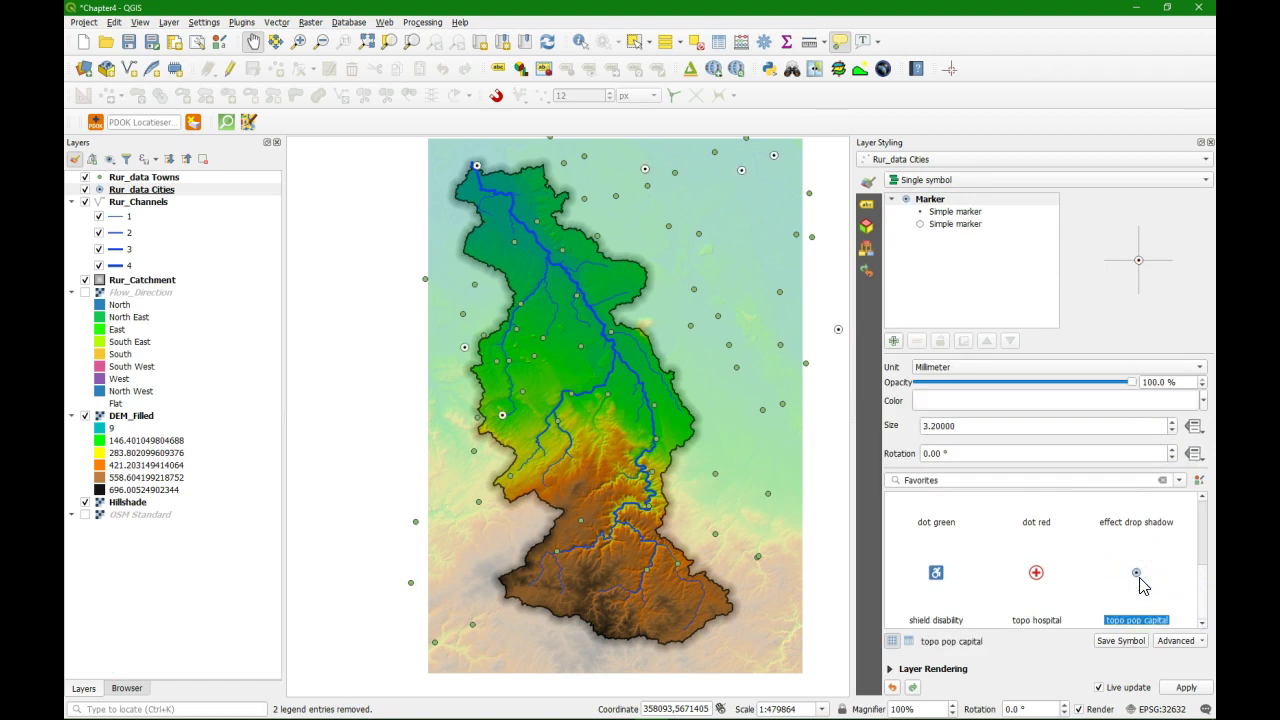
pyautogui.click(867, 207)
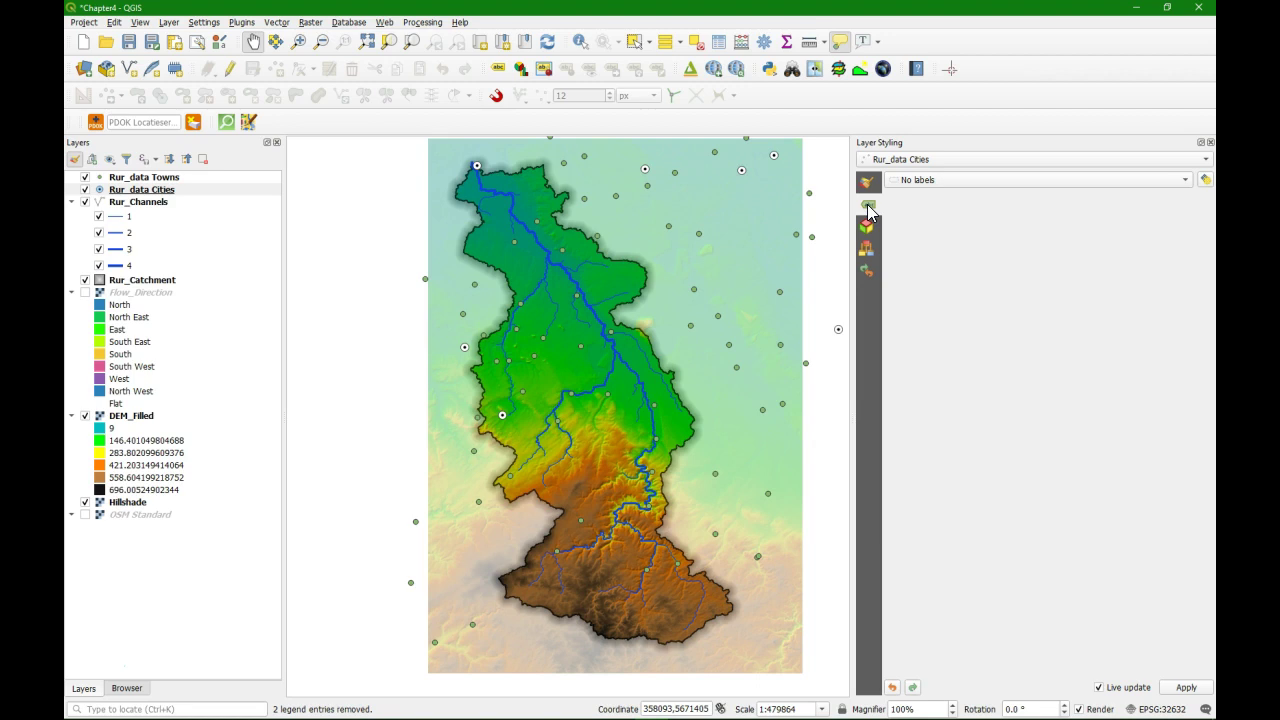
# Turn on single labels for Rur_data Cities using the name field.
pyautogui.click(927, 184)
pyautogui.click(926, 200)
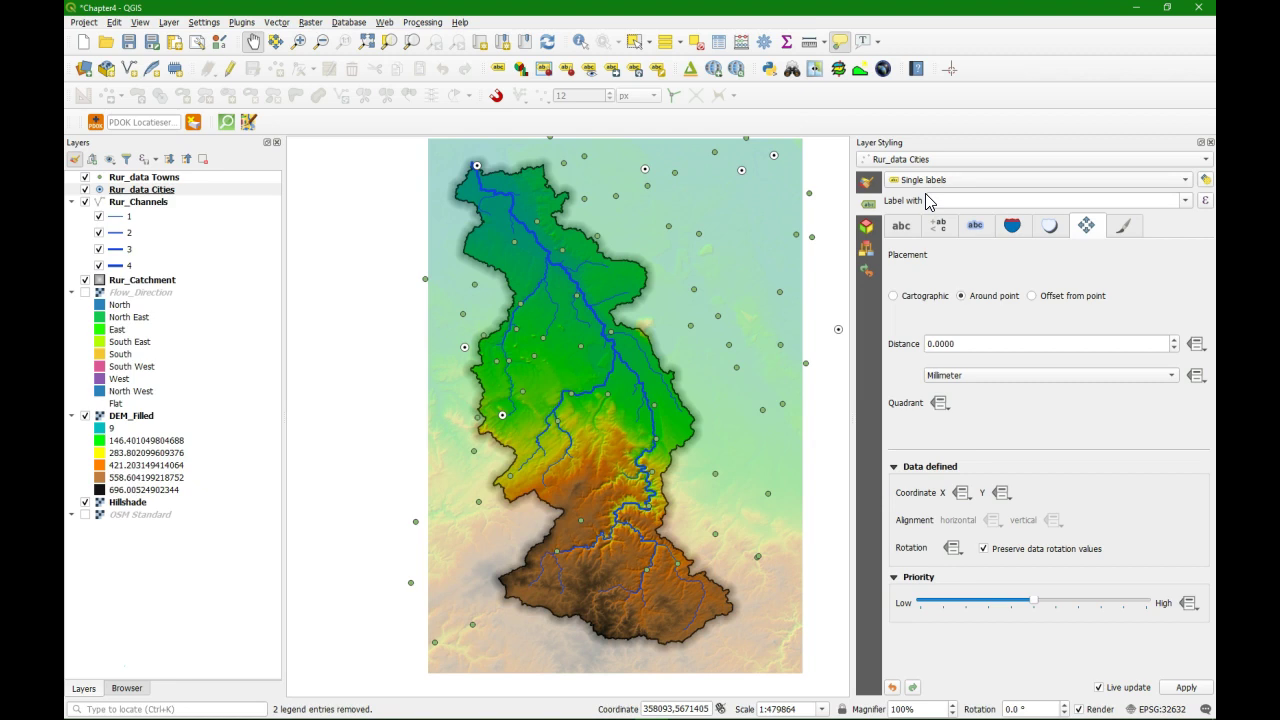
pyautogui.click(1185, 201)
pyautogui.scroll(-2, 1040, 245)
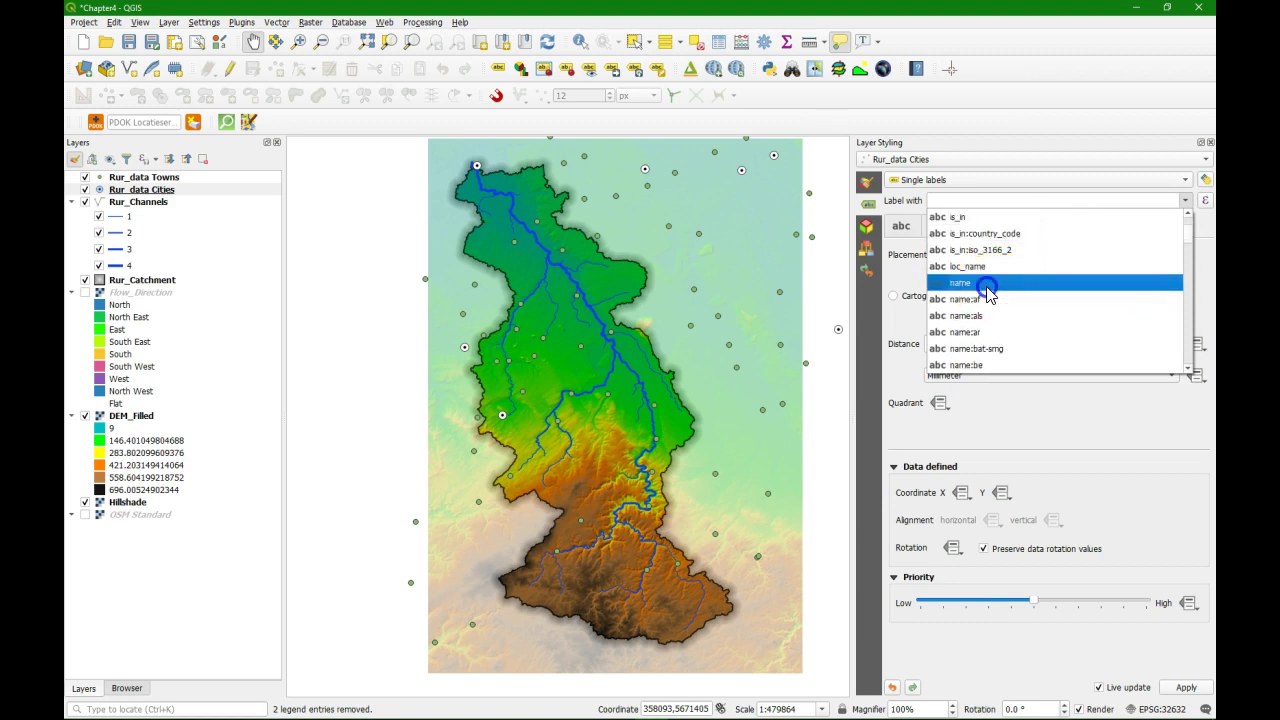
pyautogui.click(987, 284)
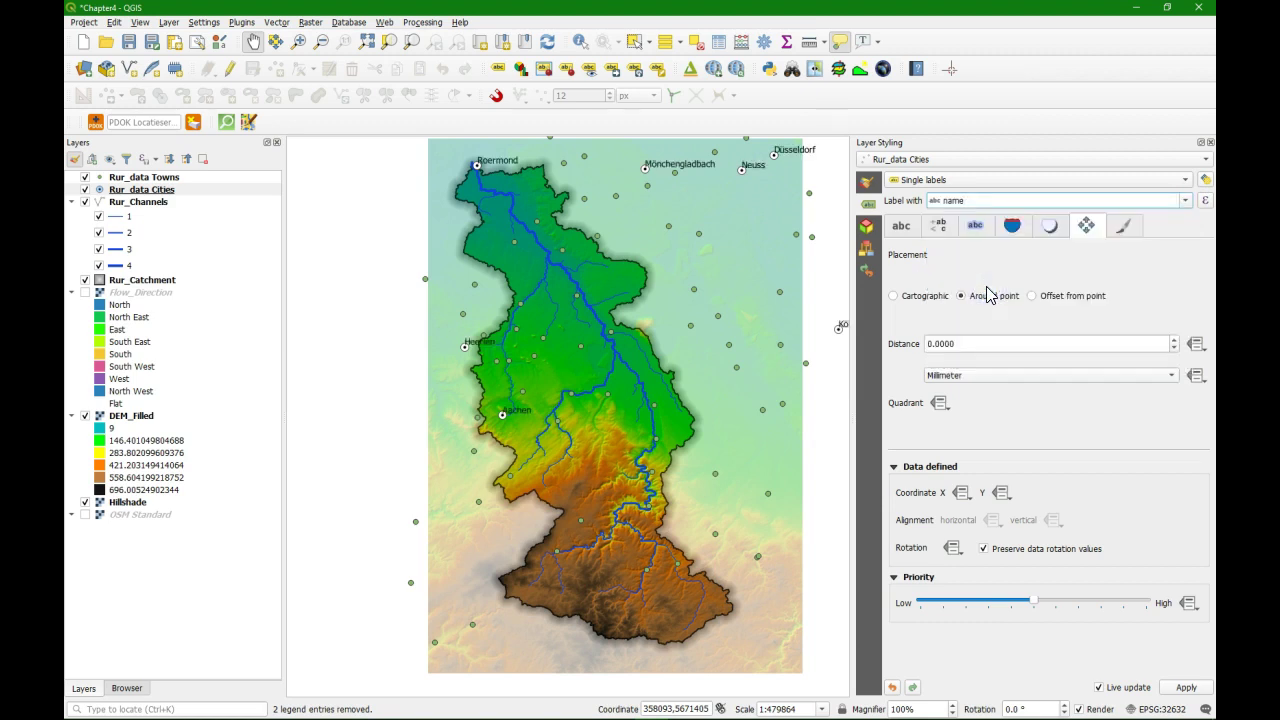
# Format the city label text as Arial, size 9, Bold.
pyautogui.click(899, 228)
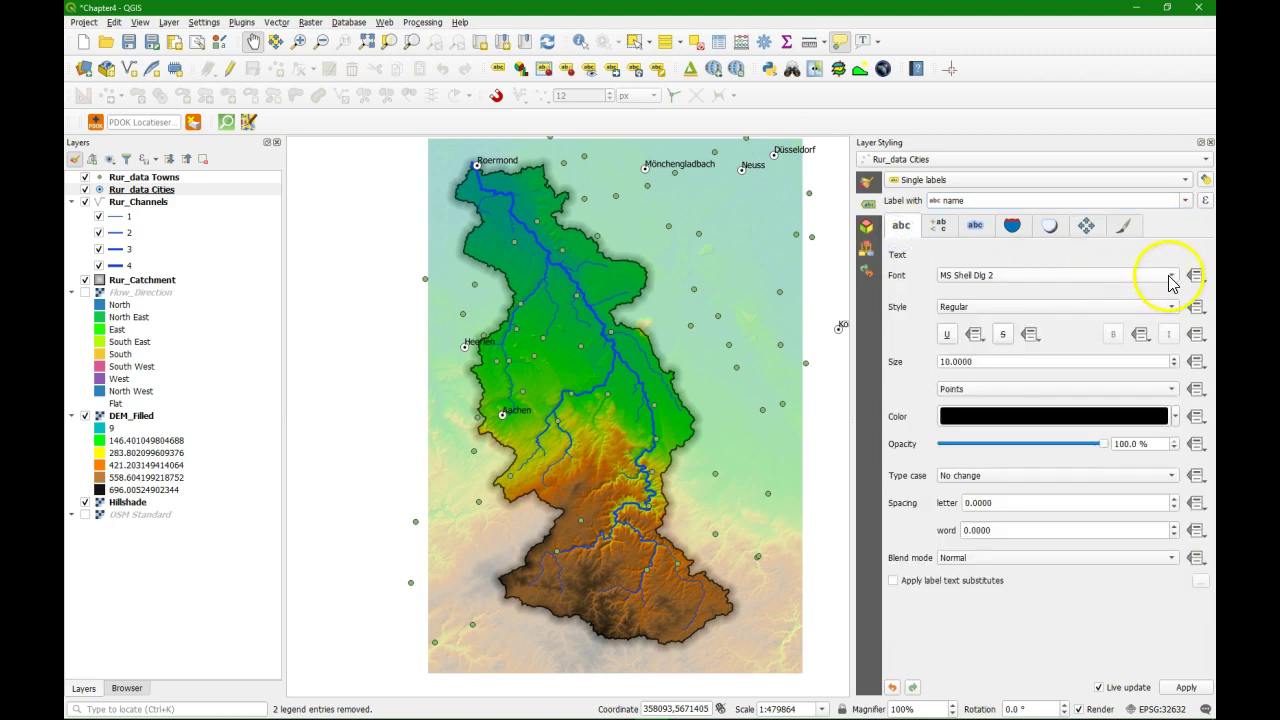
pyautogui.click(1172, 283)
pyautogui.scroll(20, 945, 250)
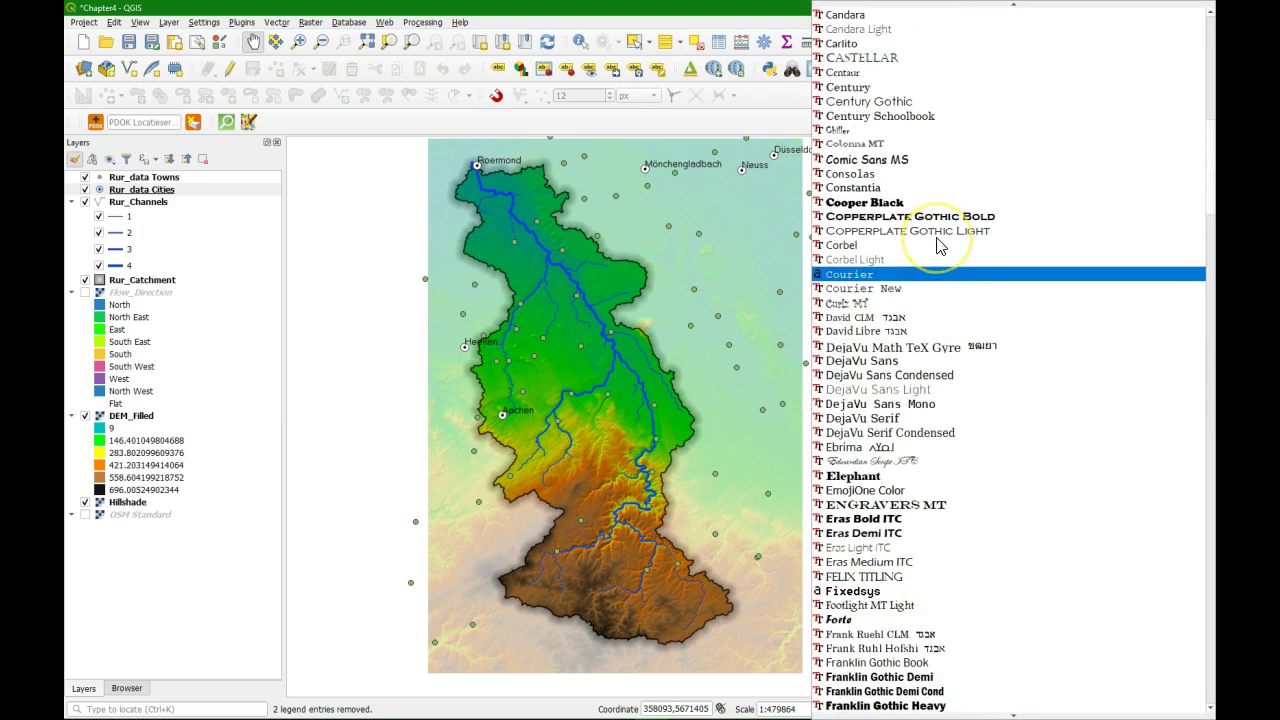
pyautogui.scroll(20, 940, 245)
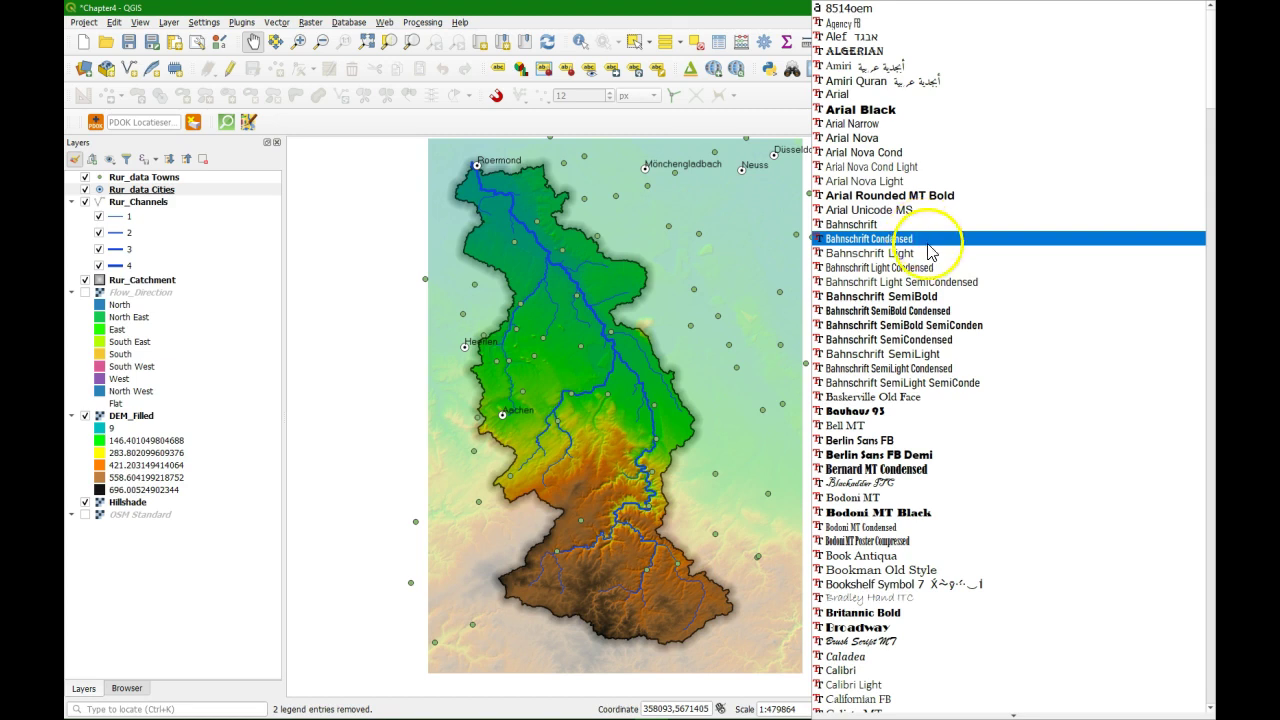
pyautogui.click(849, 95)
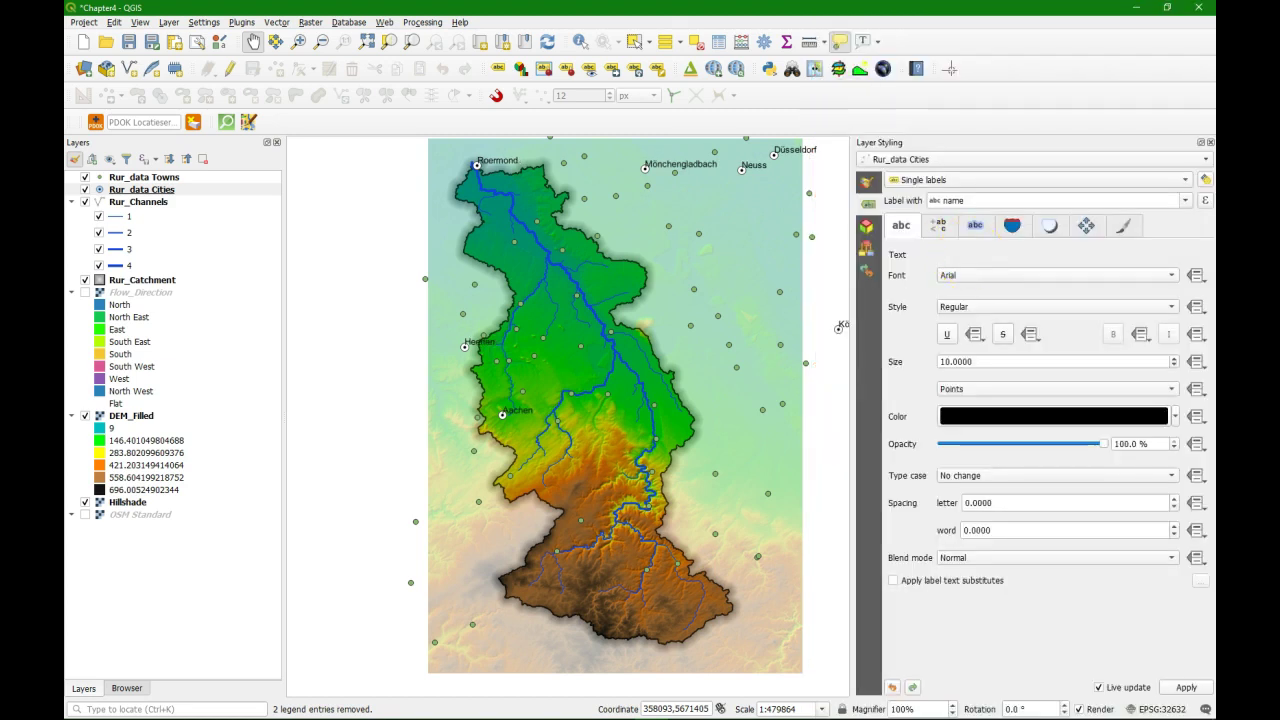
pyautogui.click(1175, 366)
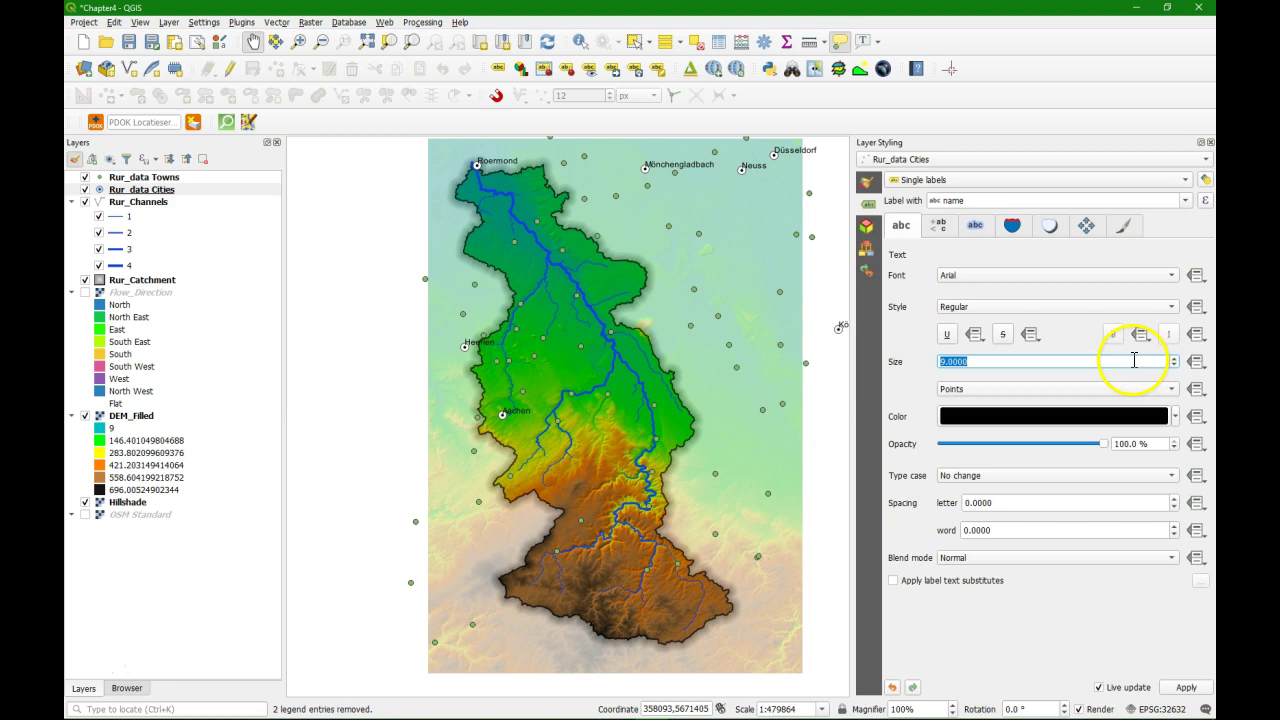
pyautogui.click(1060, 312)
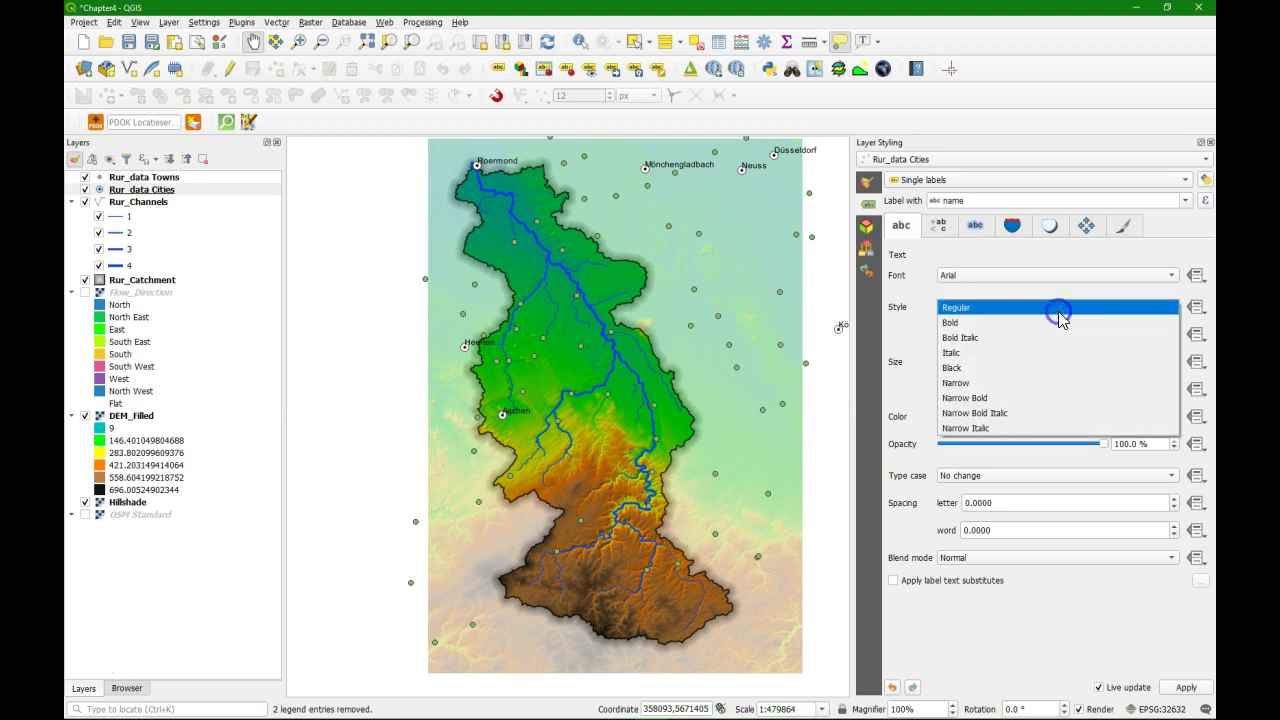
pyautogui.click(967, 322)
pyautogui.click(975, 227)
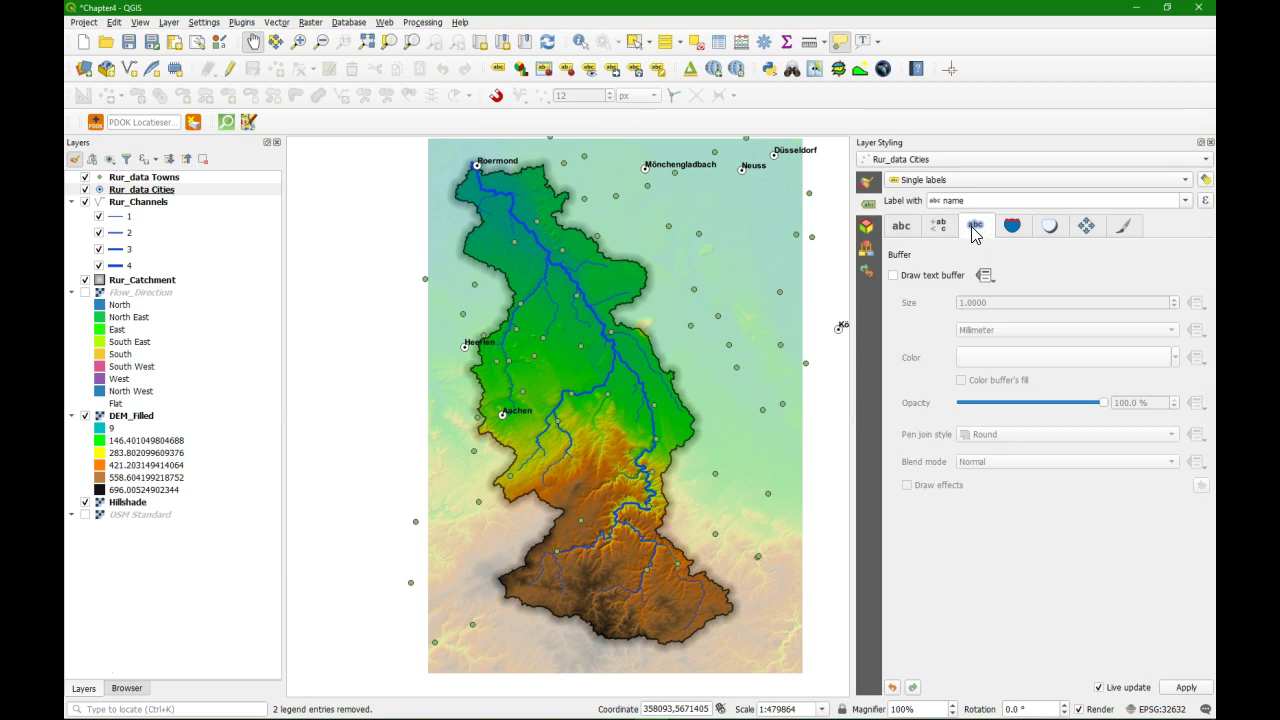
# Enable the label text buffer, colour it RGB 191,191,191, and blend it with Soft light.
pyautogui.click(893, 276)
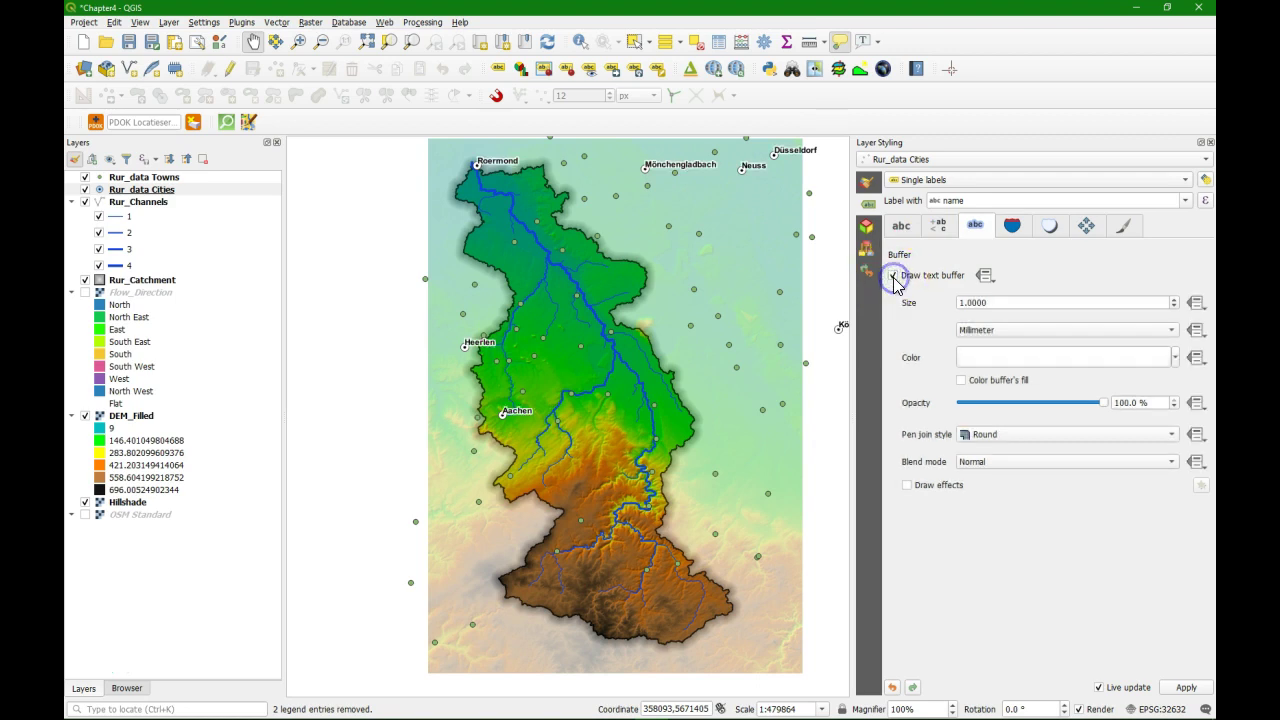
pyautogui.click(1094, 360)
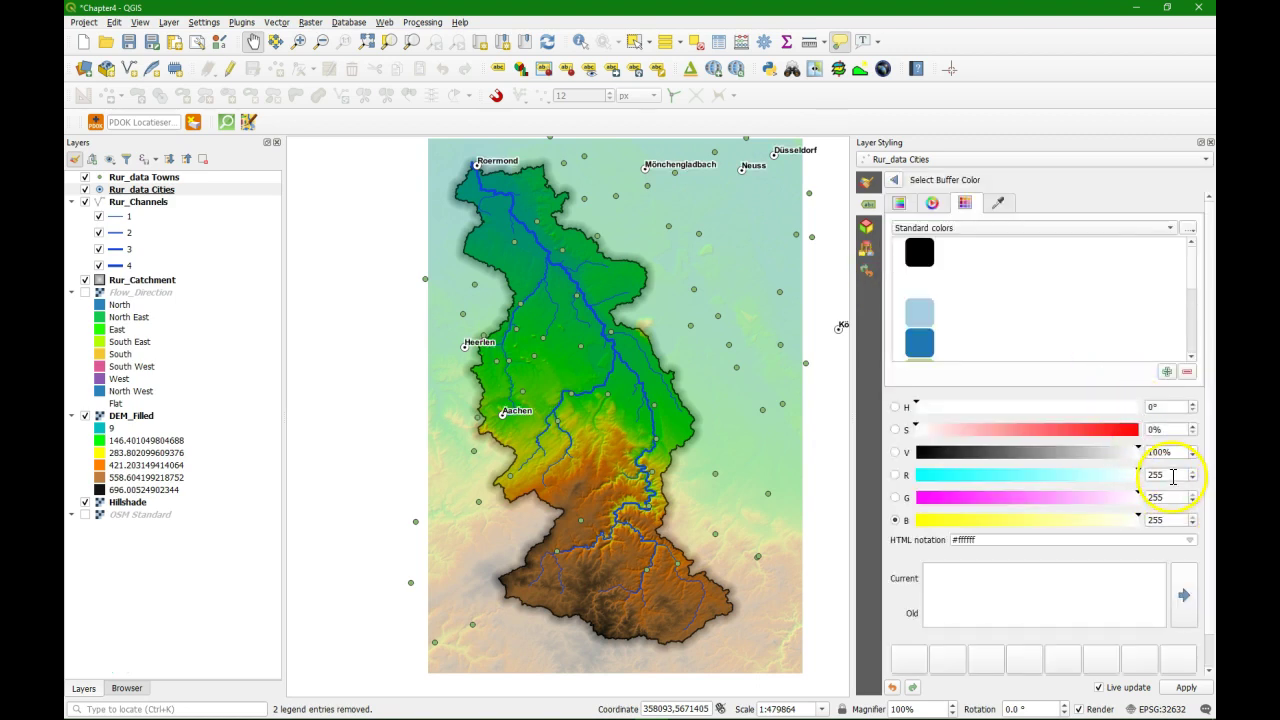
pyautogui.doubleClick(1173, 477)
pyautogui.write('1')
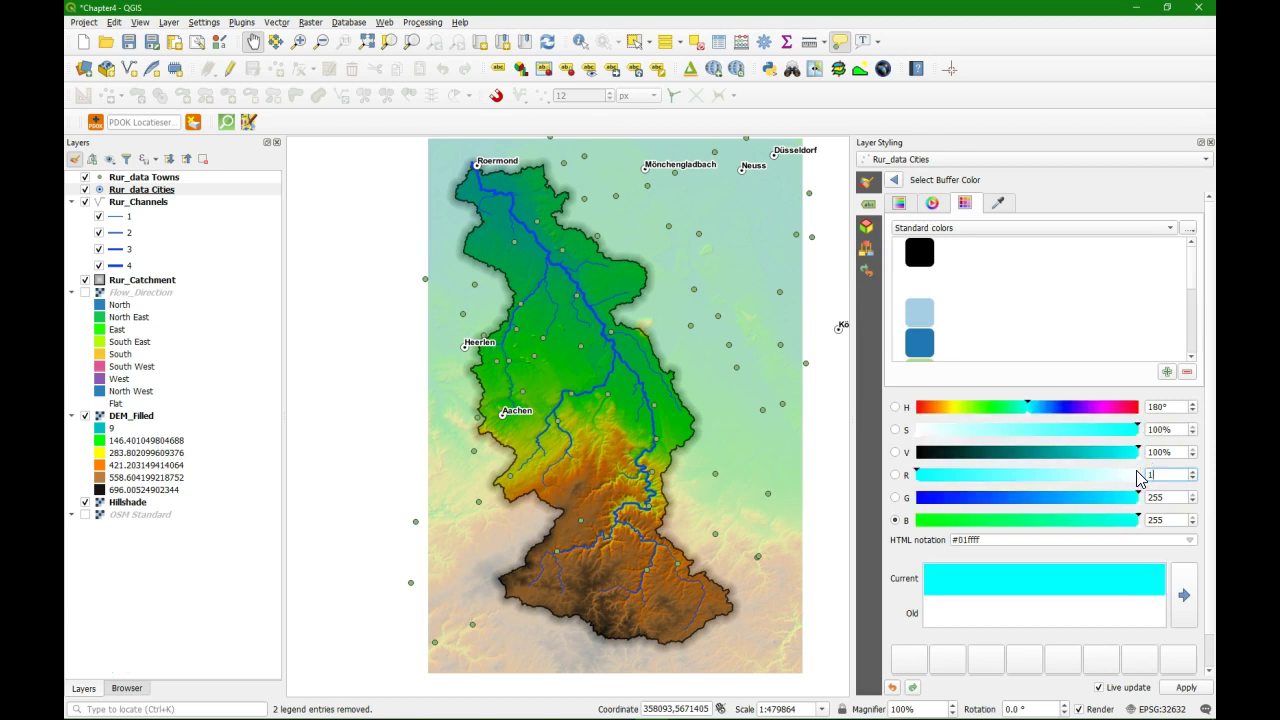
pyautogui.write('91')
pyautogui.click(1173, 517)
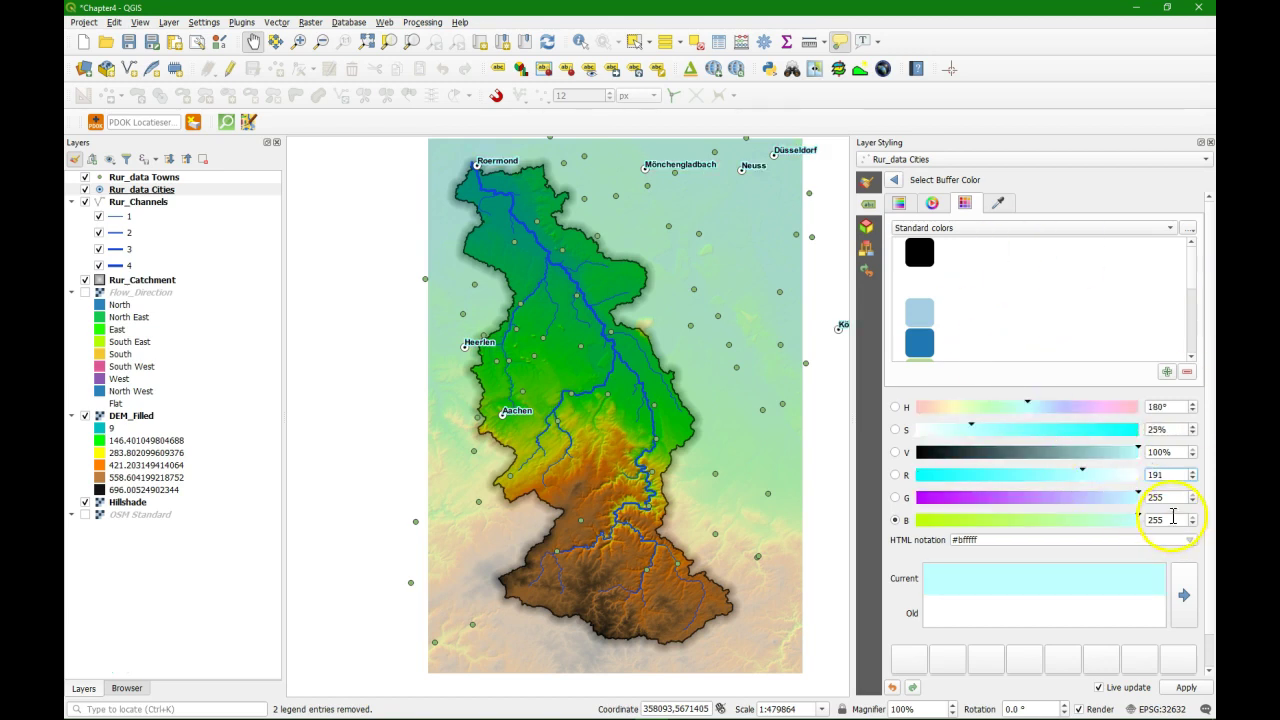
pyautogui.doubleClick(1171, 497)
pyautogui.write('19')
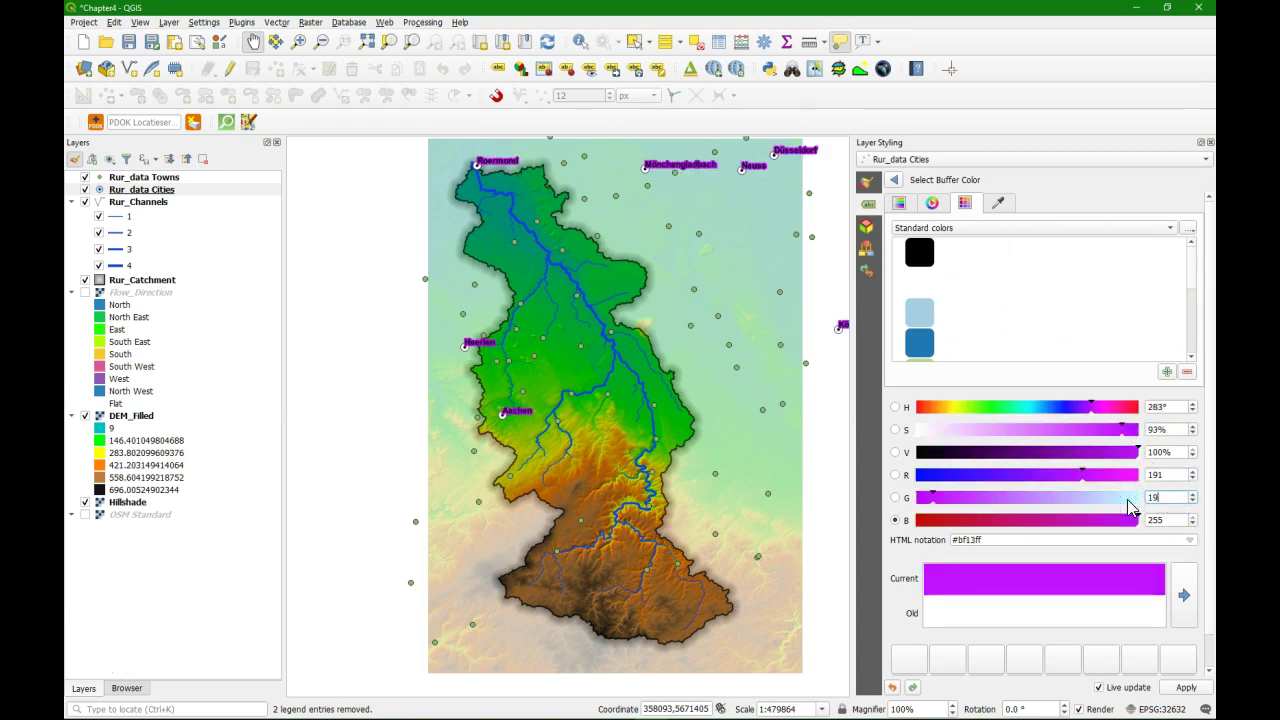
pyautogui.write('1')
pyautogui.moveTo(1165, 520); pyautogui.dragTo(1115, 530)
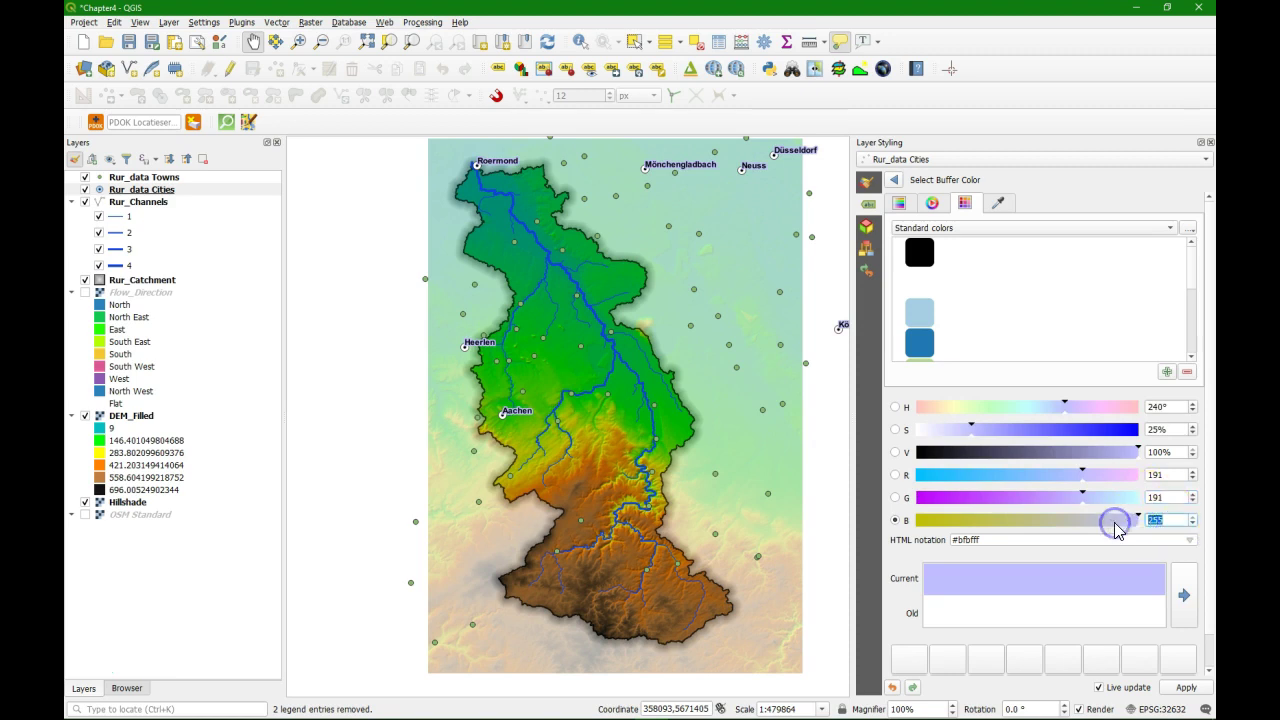
pyautogui.write('191')
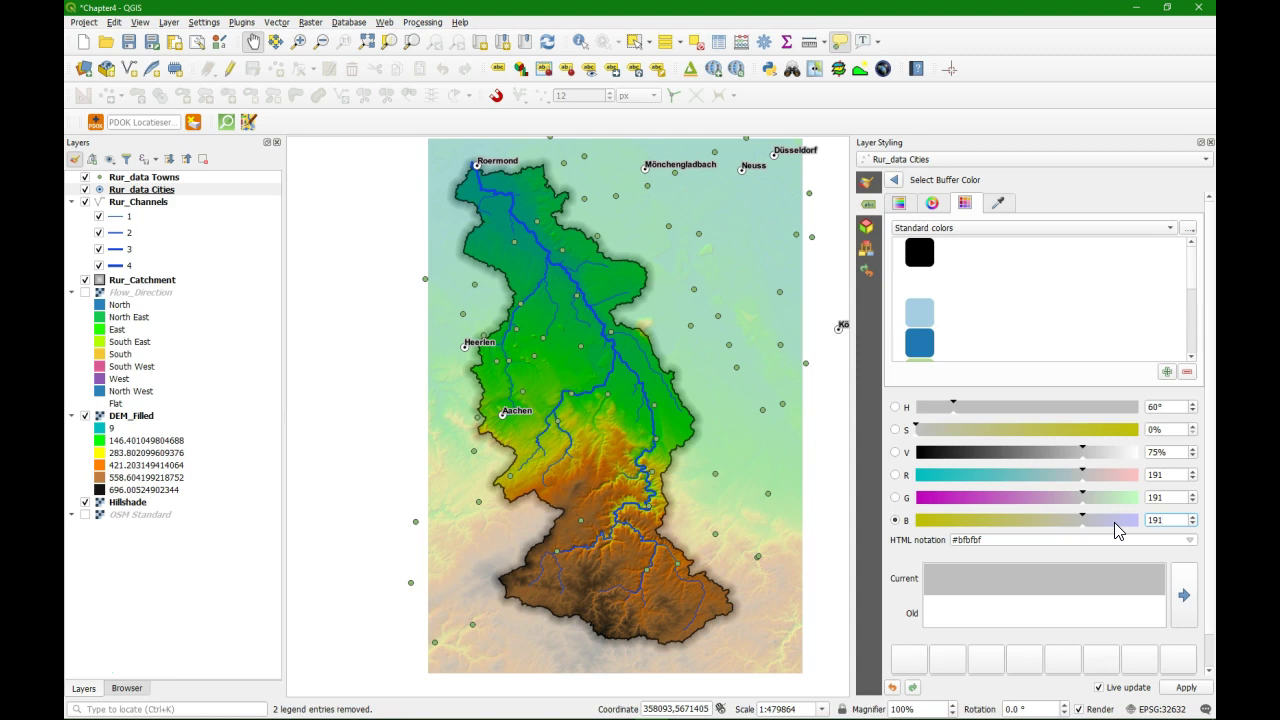
pyautogui.click(893, 180)
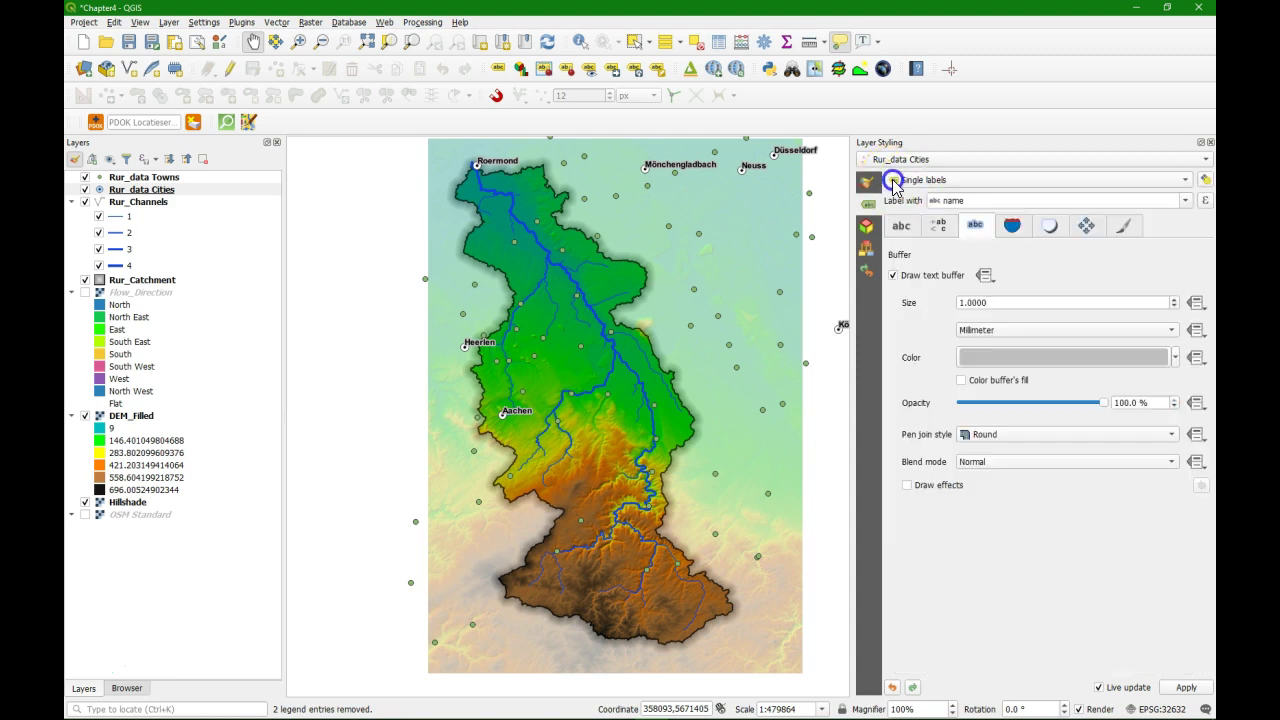
pyautogui.click(997, 463)
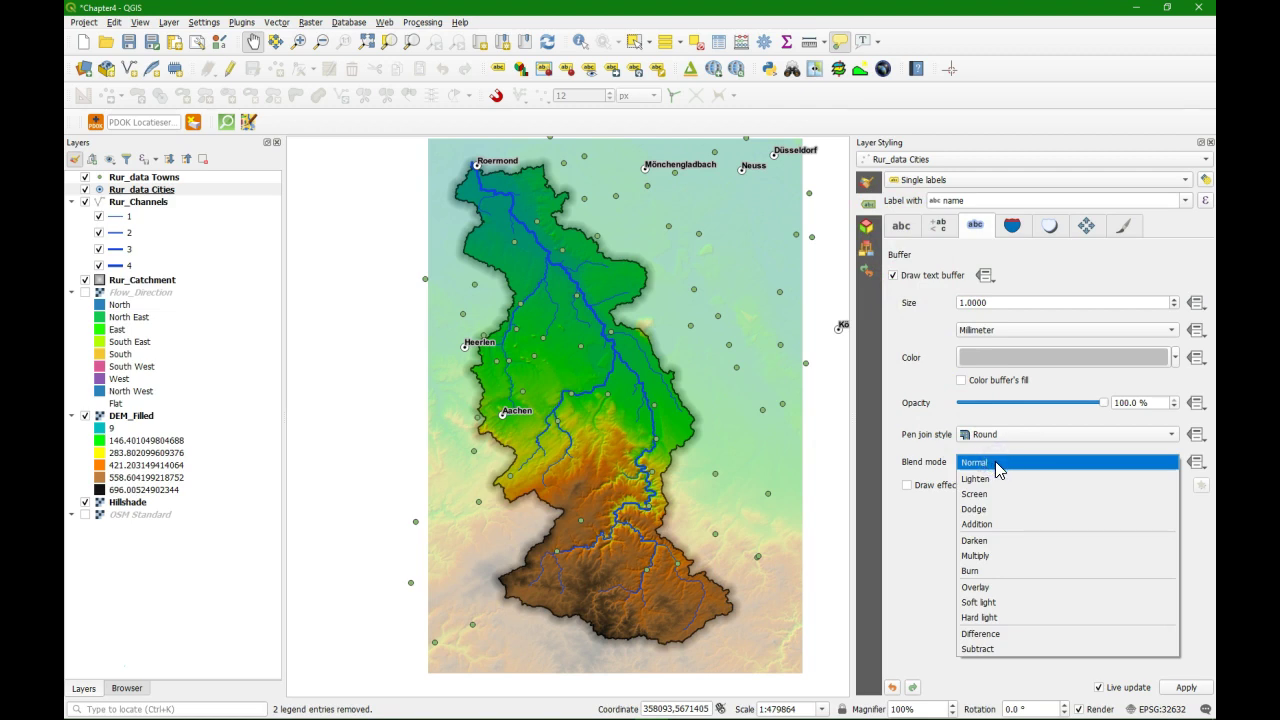
pyautogui.click(982, 603)
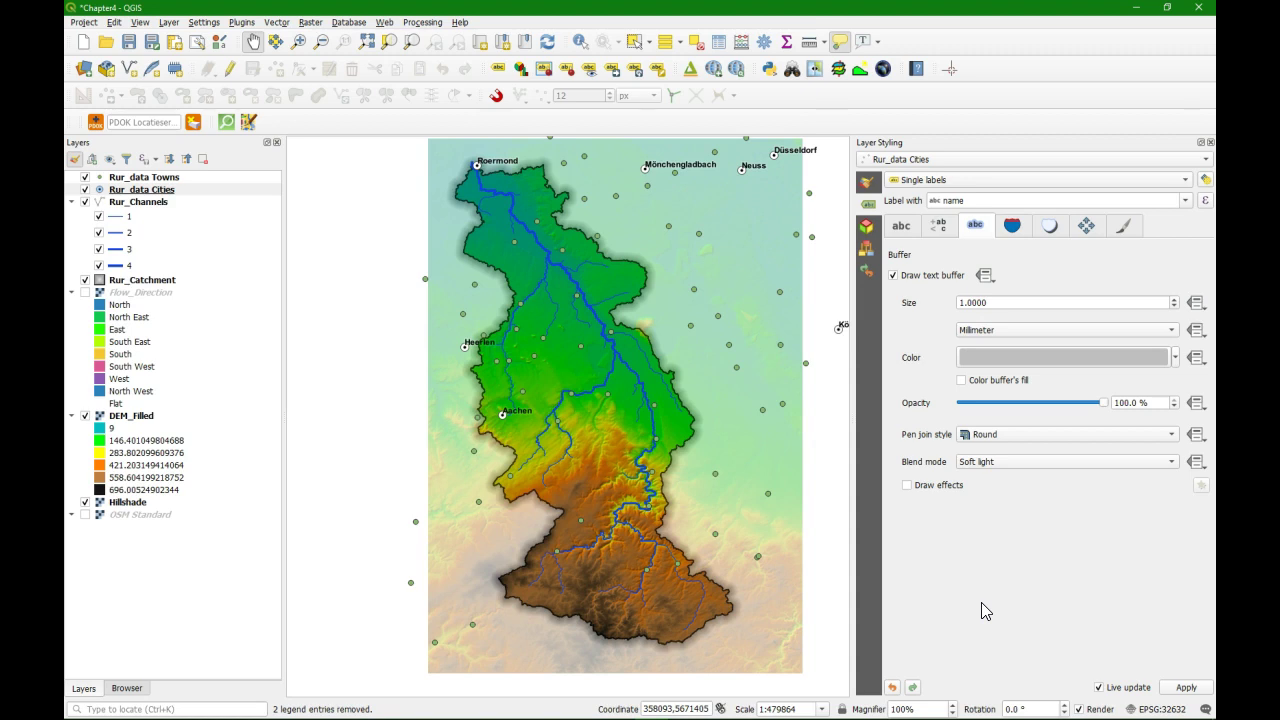
# Set the label distance to 2.5 and choose Cartographic placement.
pyautogui.click(1088, 228)
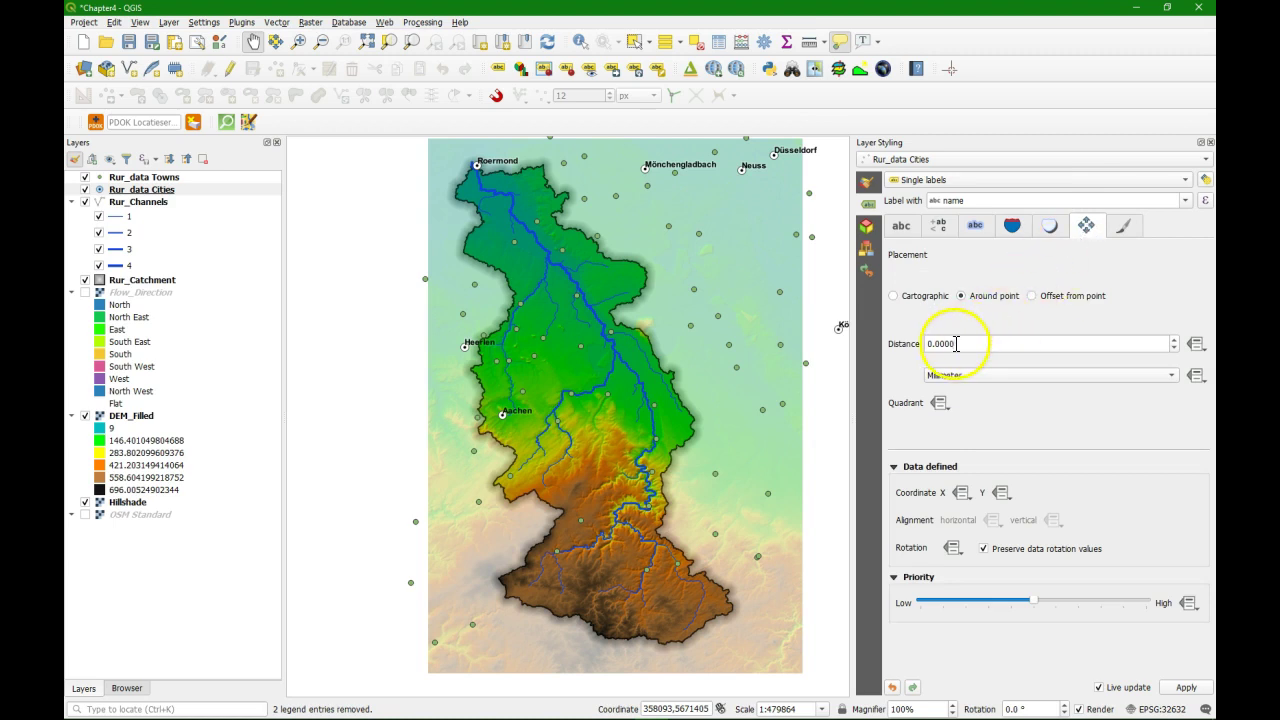
pyautogui.moveTo(970, 343); pyautogui.dragTo(908, 348)
pyautogui.write('2')
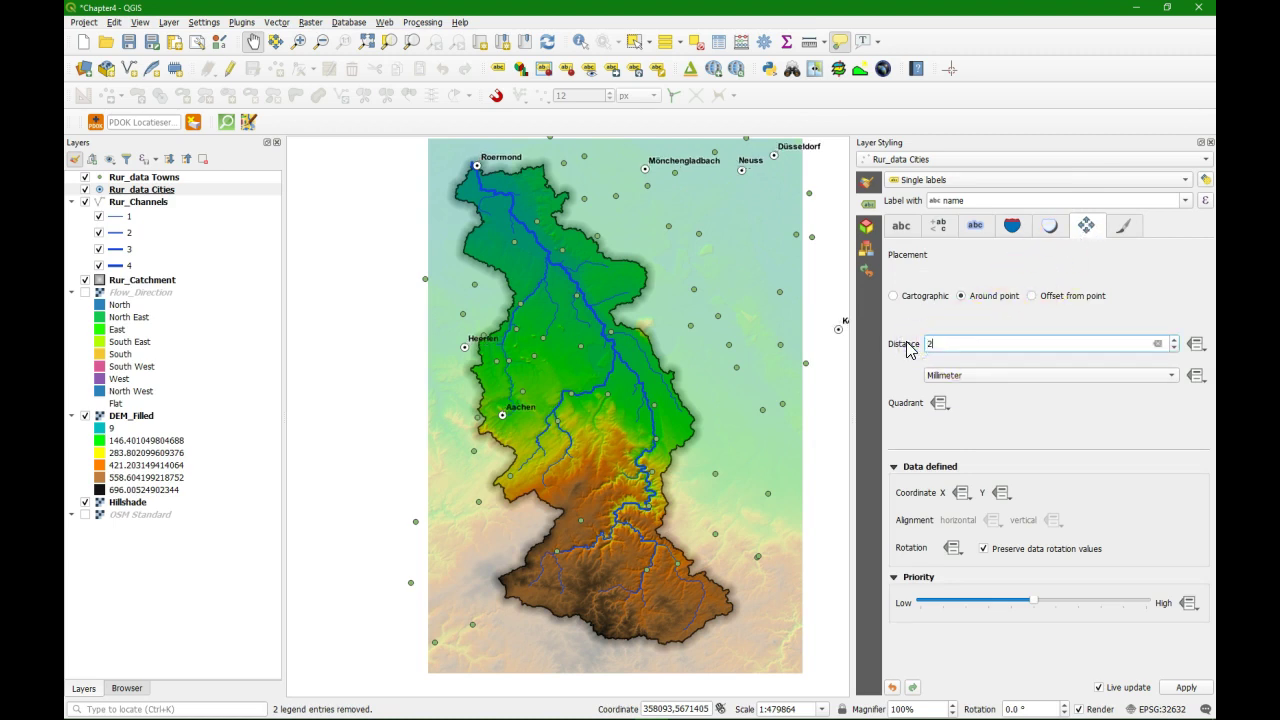
pyautogui.write('.5')
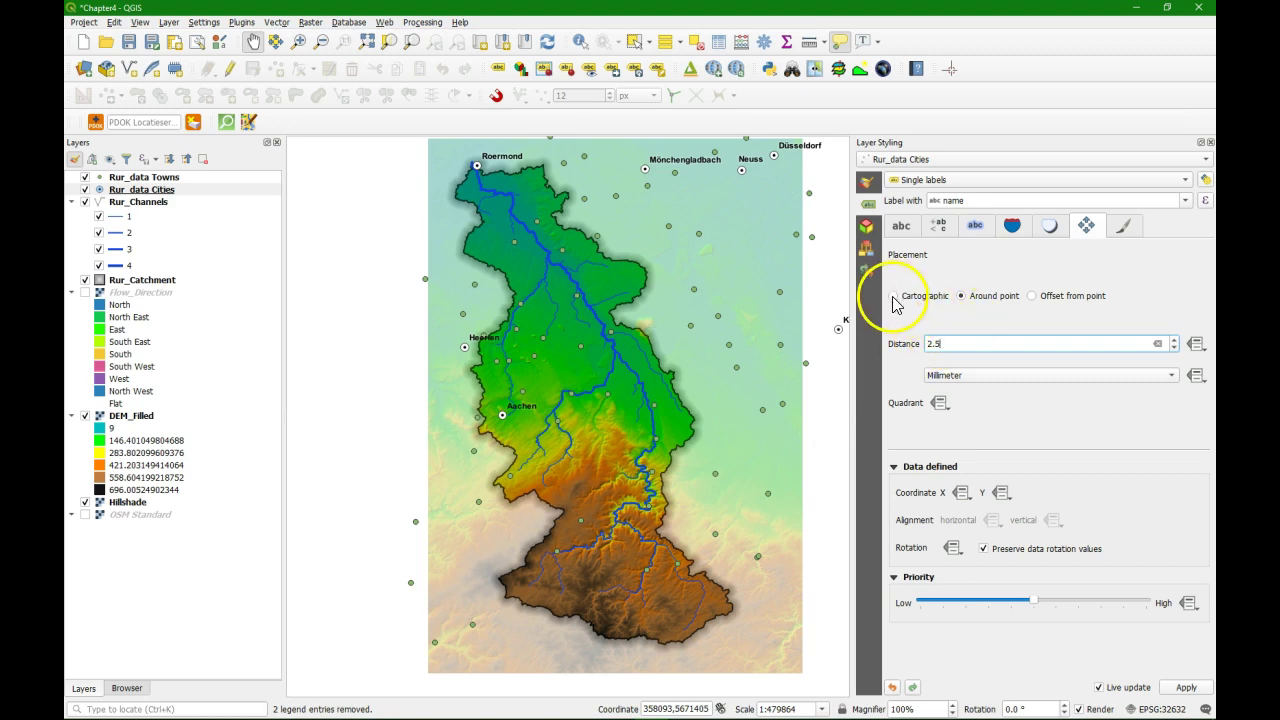
pyautogui.click(894, 297)
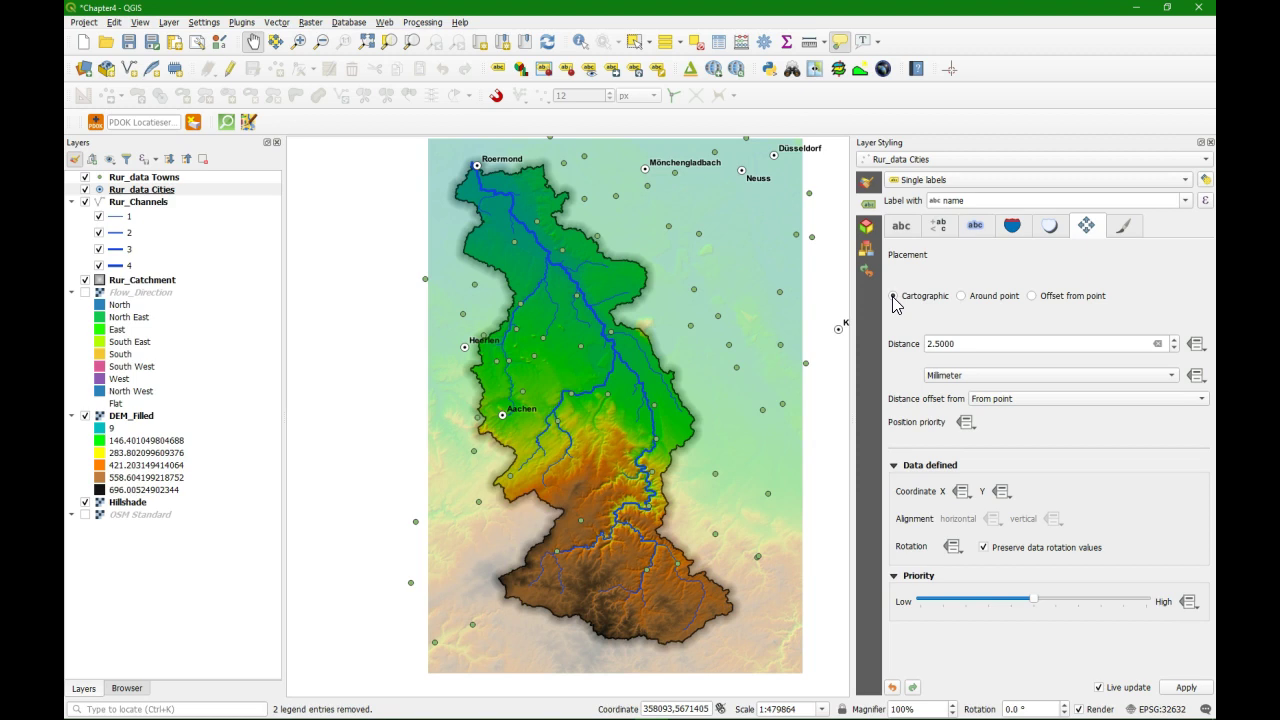
# Give the Rur_data Towns points the white 'topo pop city' marker from All Symbols, at size 2.4.
pyautogui.click(932, 161)
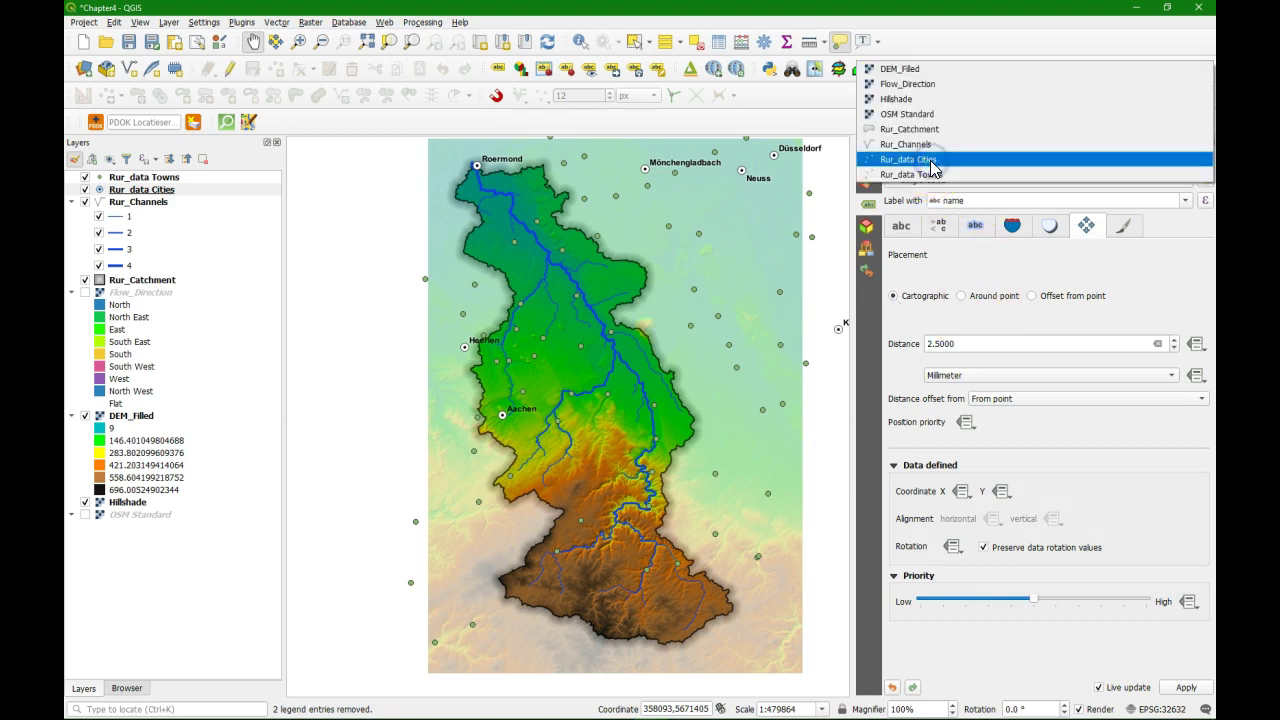
pyautogui.click(925, 174)
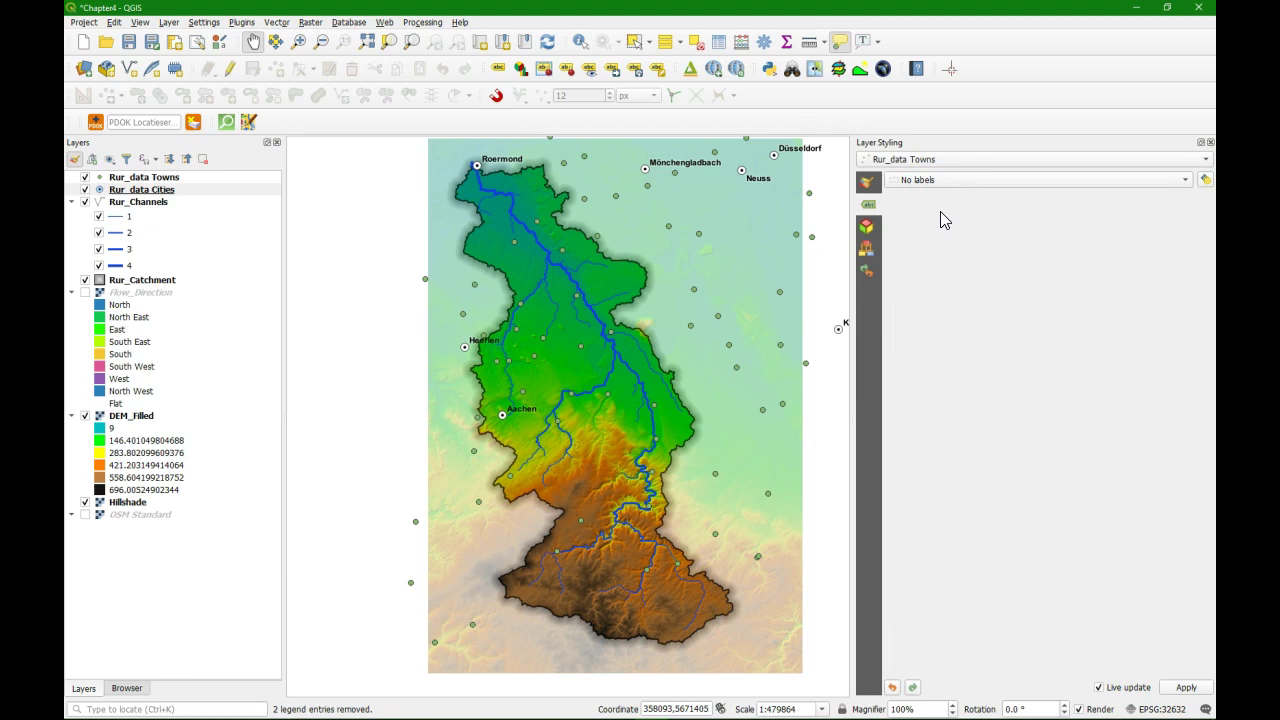
pyautogui.click(872, 184)
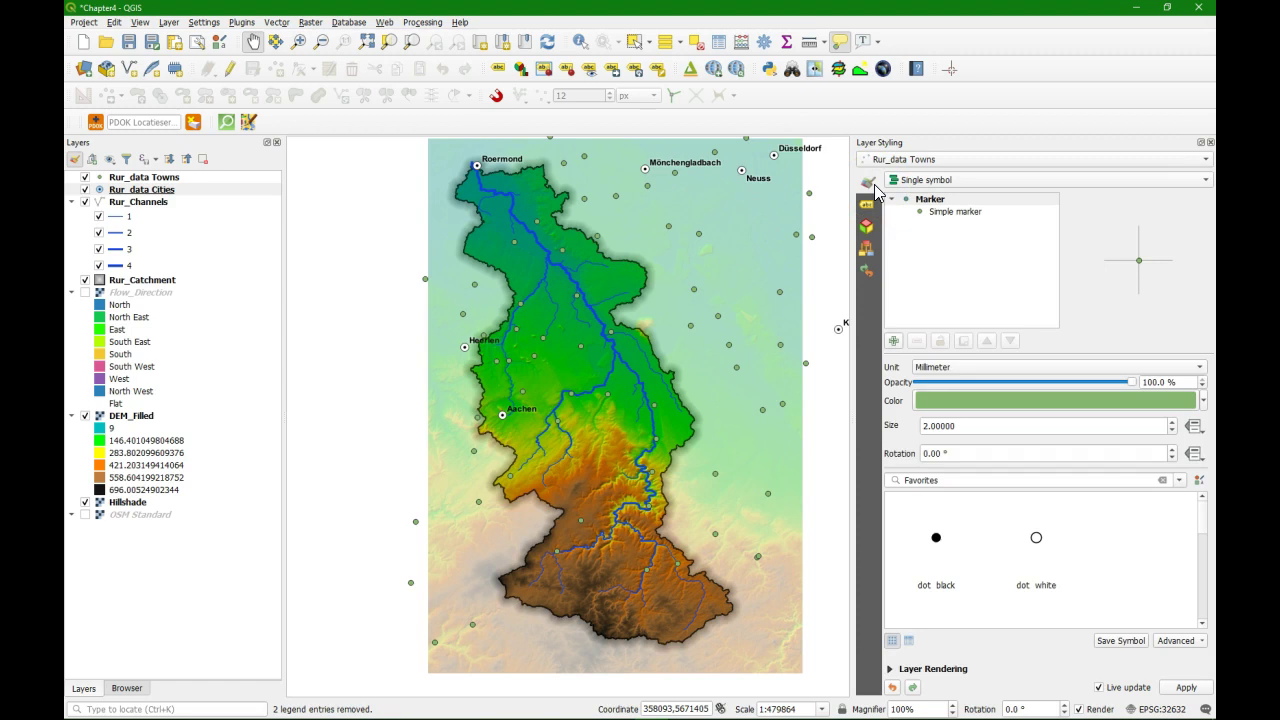
pyautogui.click(935, 200)
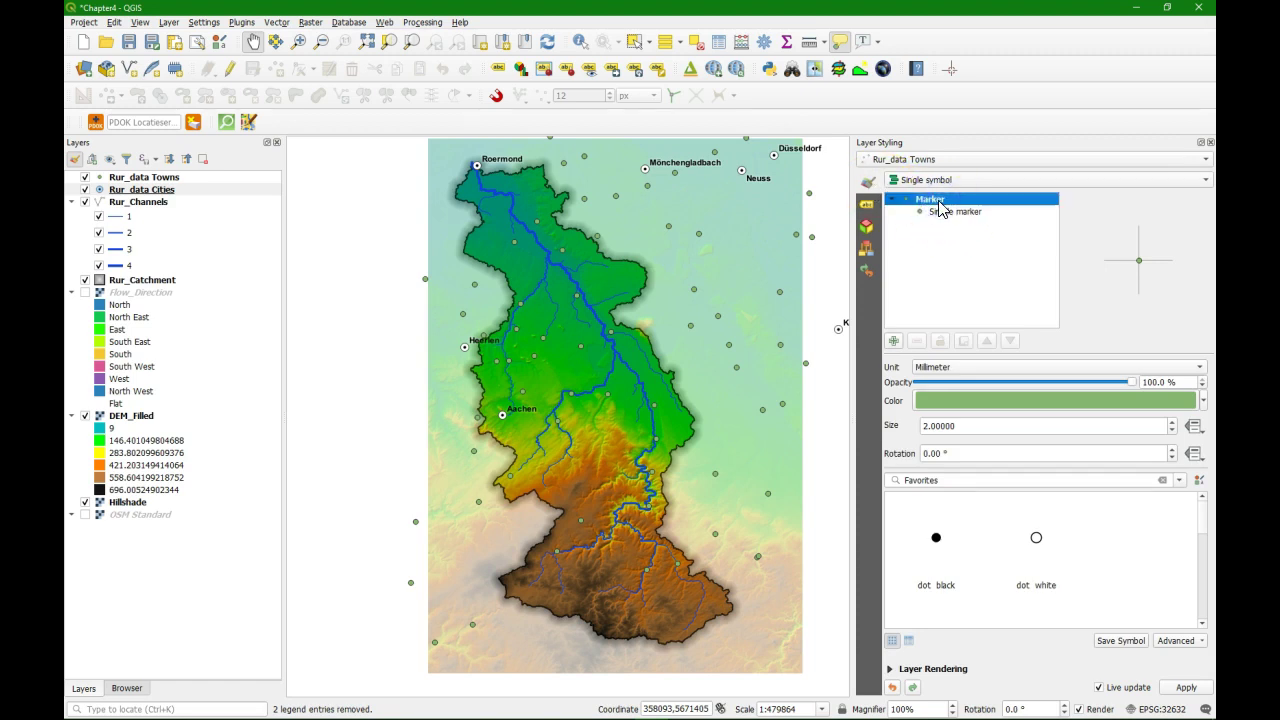
pyautogui.click(1180, 482)
pyautogui.click(971, 503)
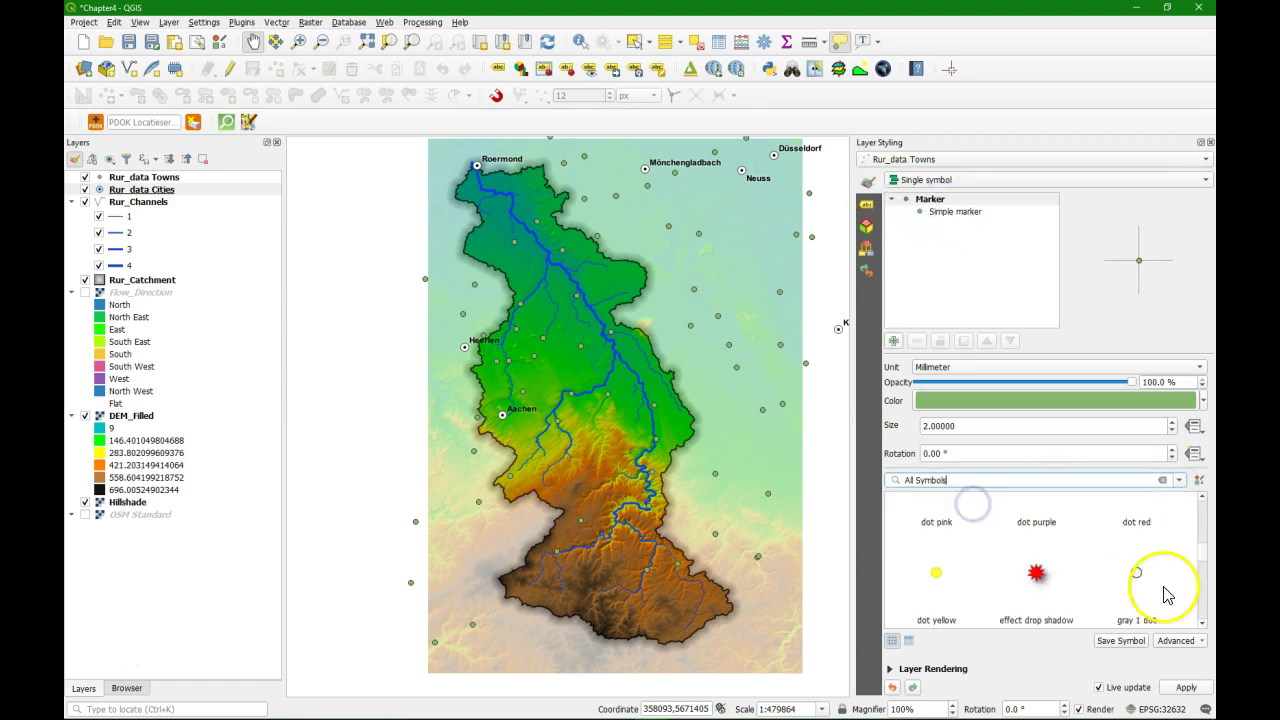
pyautogui.click(1203, 571)
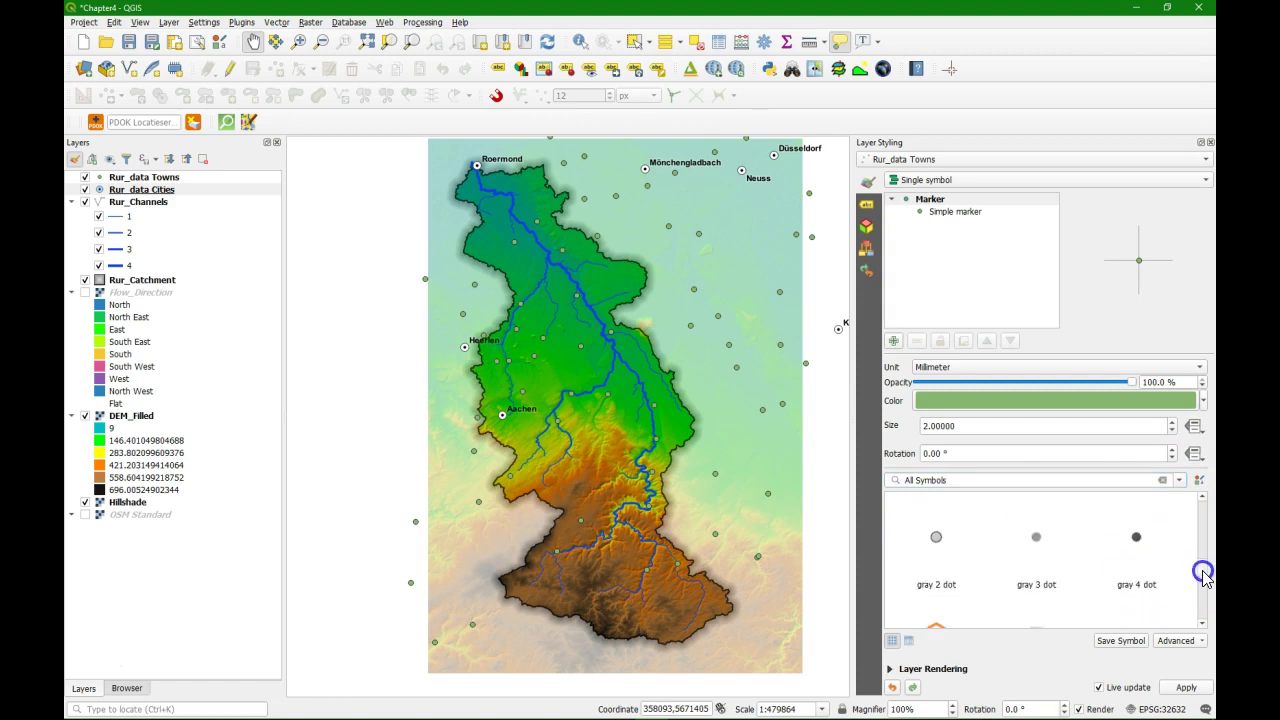
pyautogui.moveTo(1203, 574); pyautogui.dragTo(1201, 606)
pyautogui.click(940, 565)
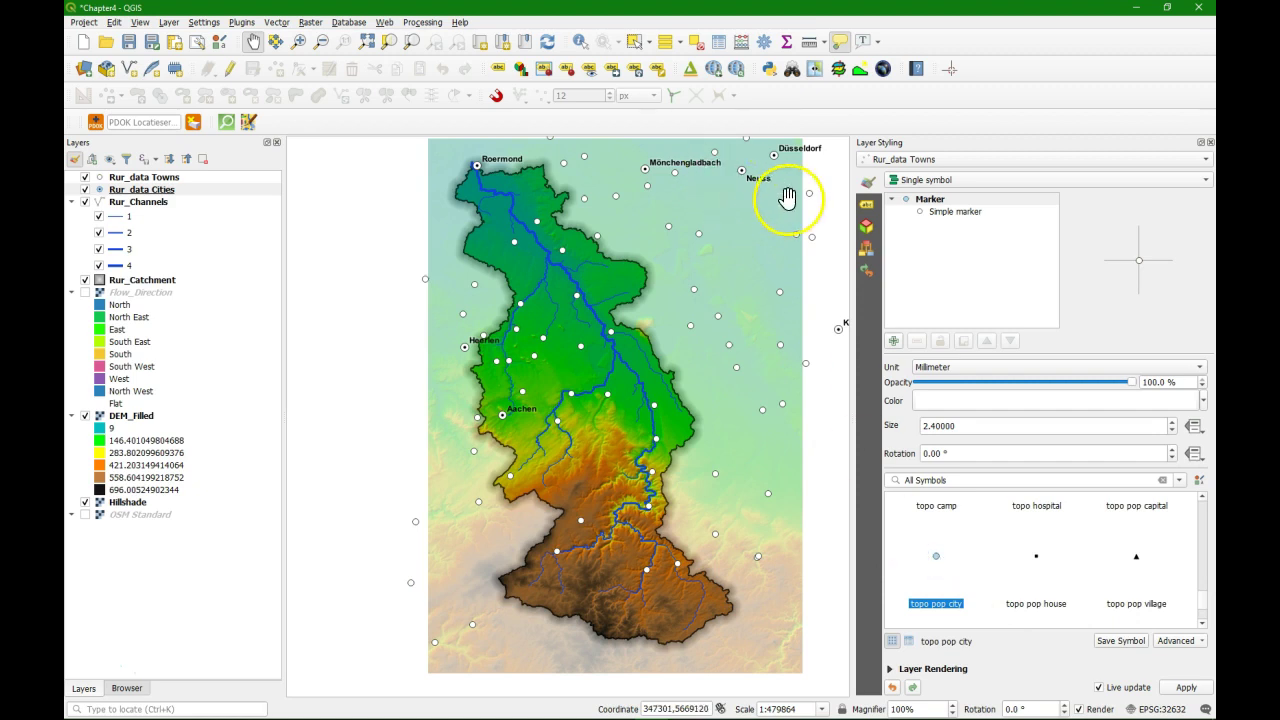
# Turn on single labels for Rur_data Towns using the name field.
pyautogui.click(867, 207)
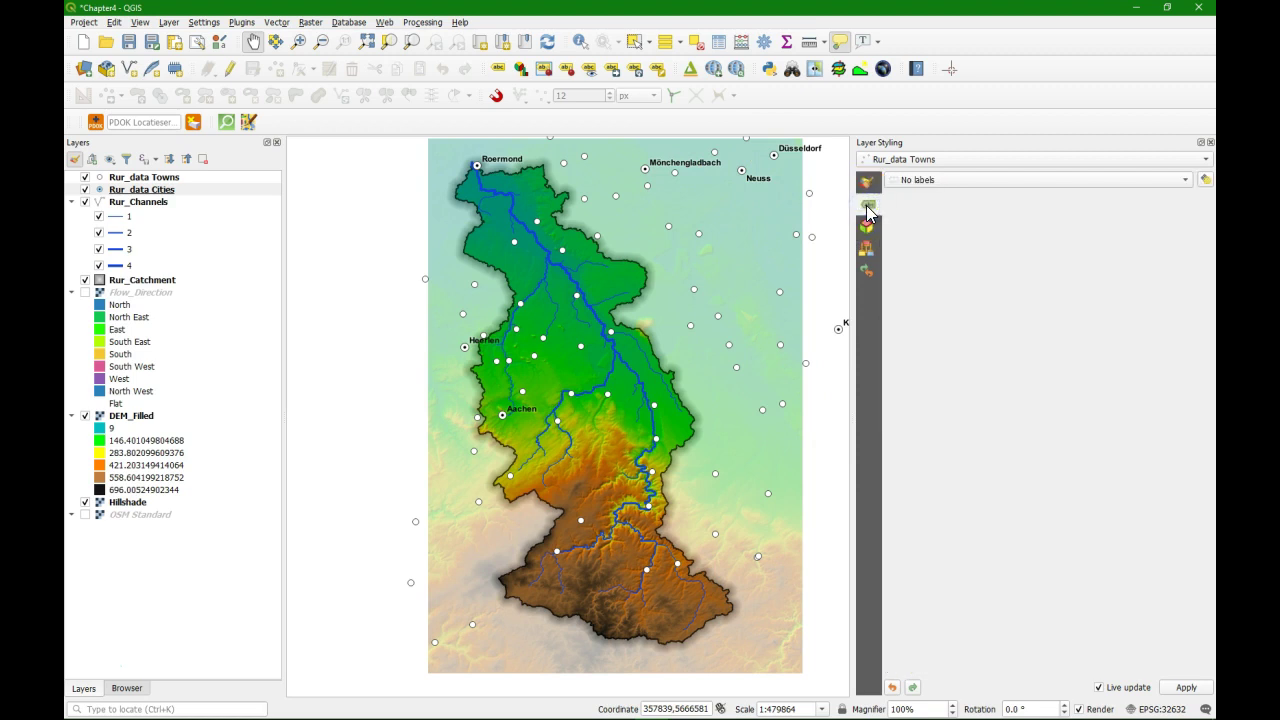
pyautogui.click(931, 182)
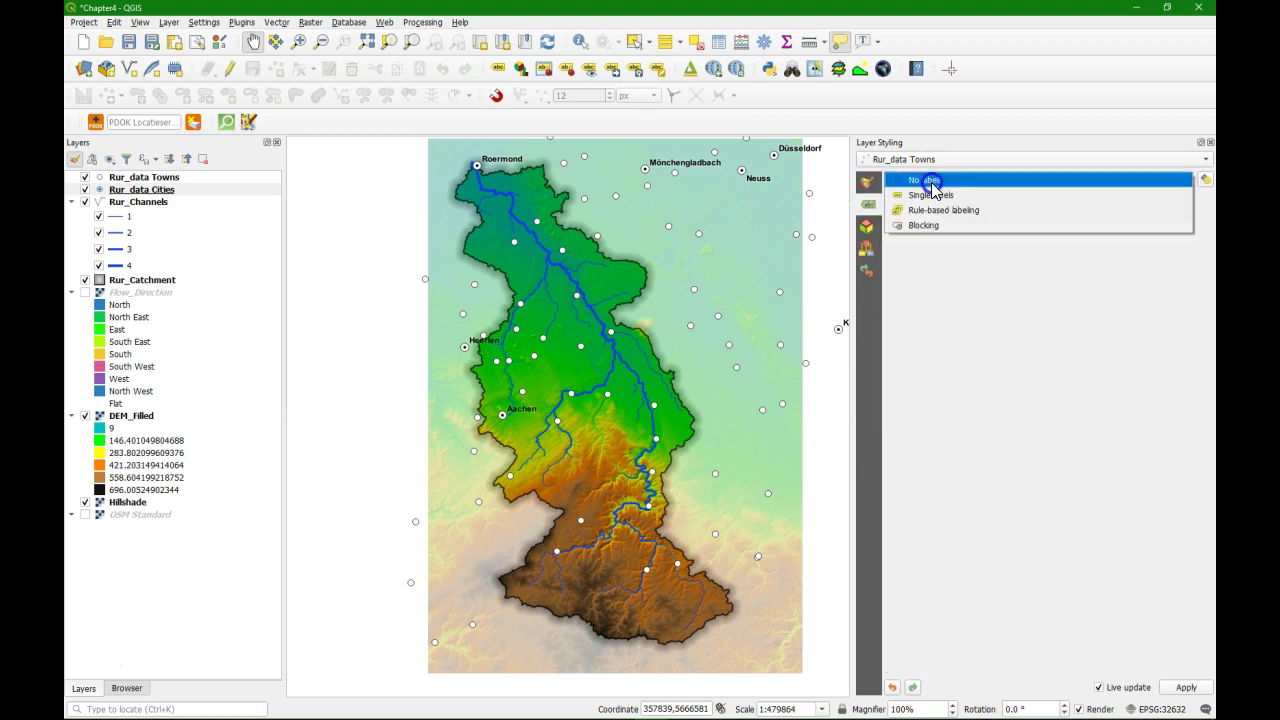
pyautogui.click(931, 195)
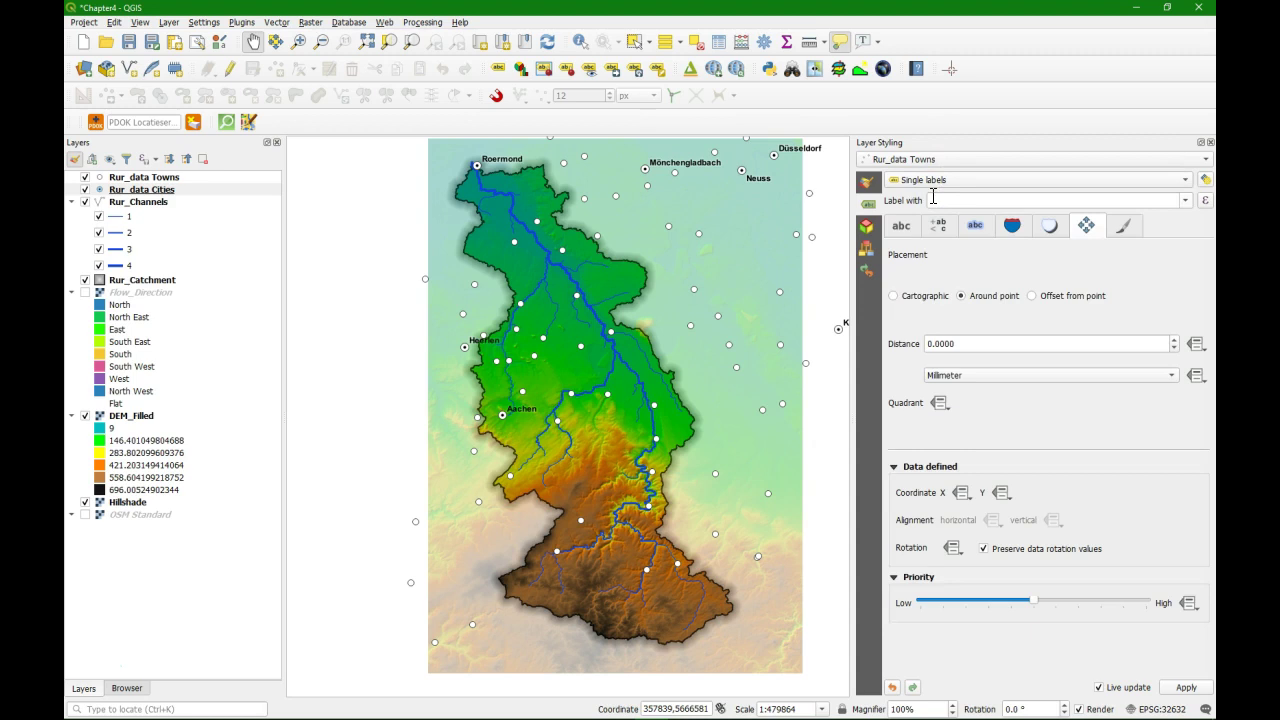
pyautogui.click(1185, 200)
pyautogui.click(951, 315)
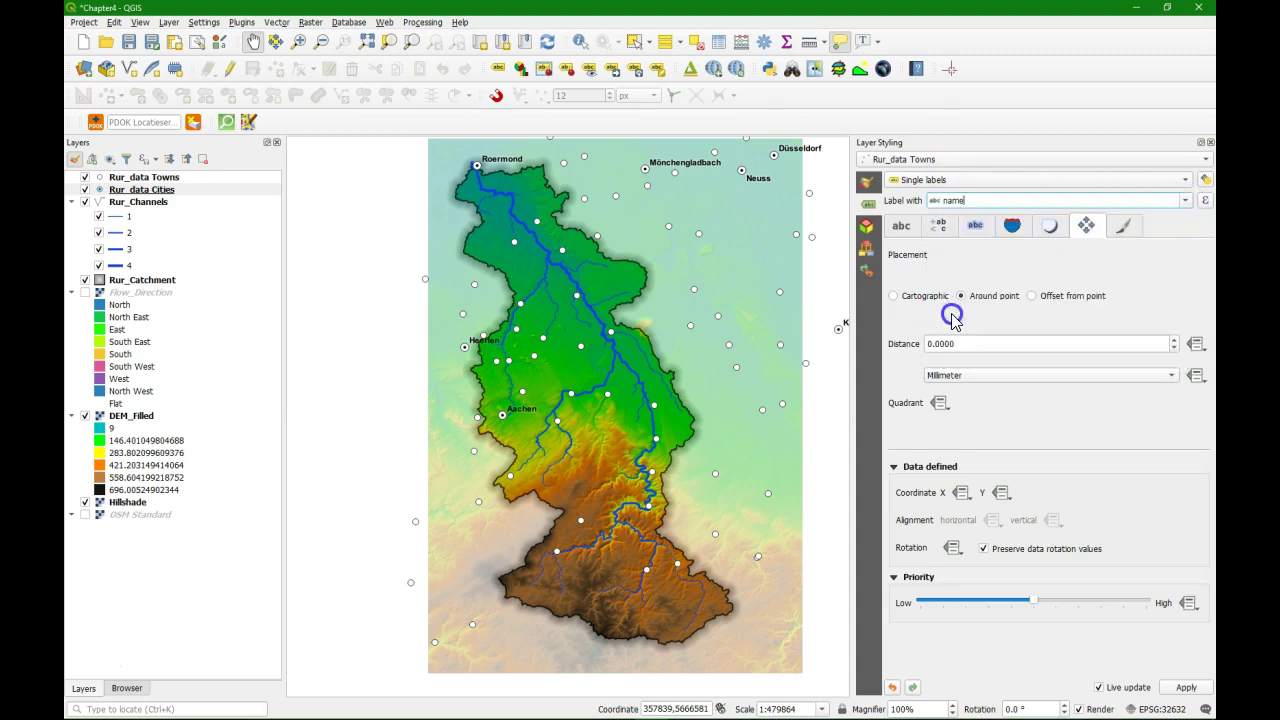
# Set the town label font to Arial at size 8.
pyautogui.click(901, 225)
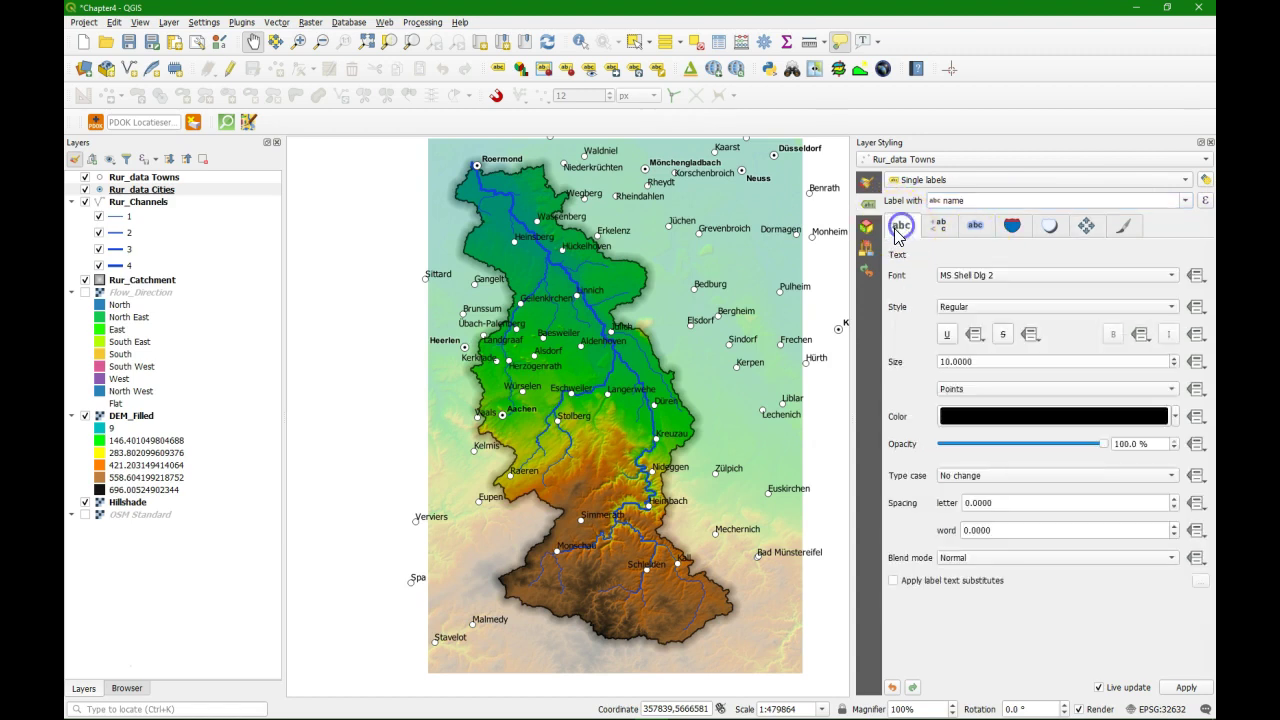
pyautogui.click(1171, 277)
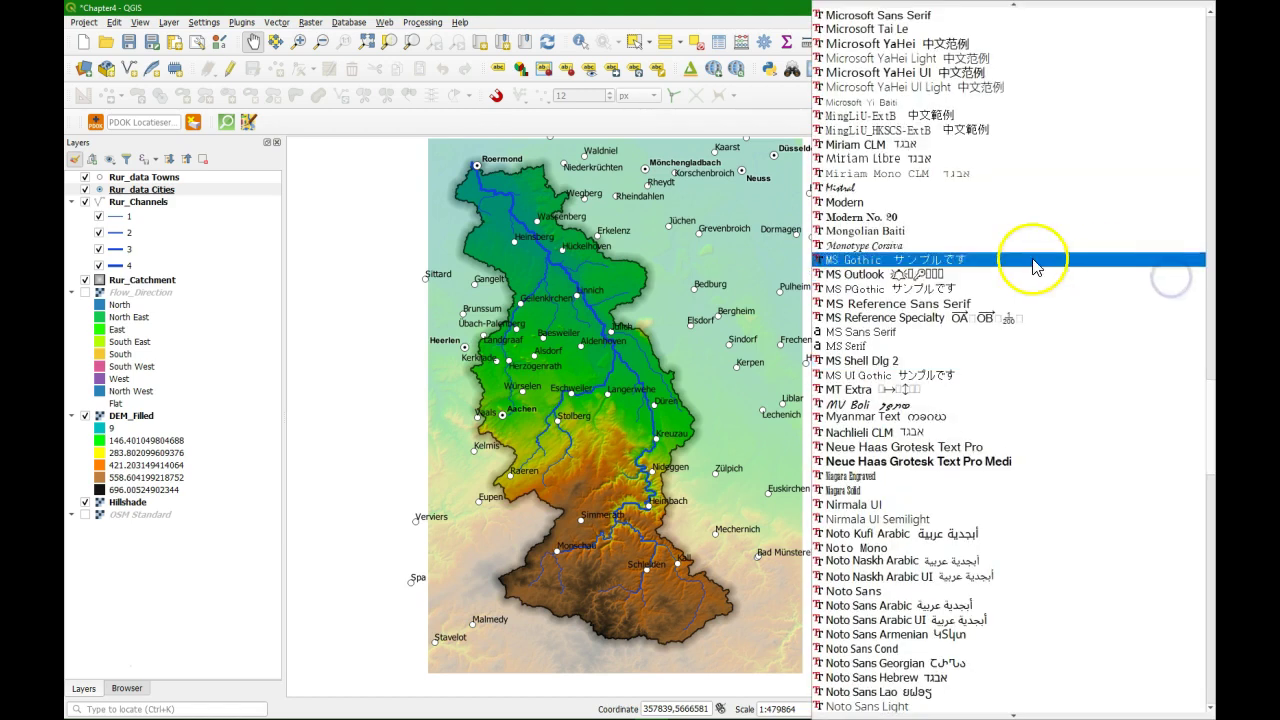
pyautogui.scroll(15, 1030, 252)
pyautogui.scroll(20, 950, 180)
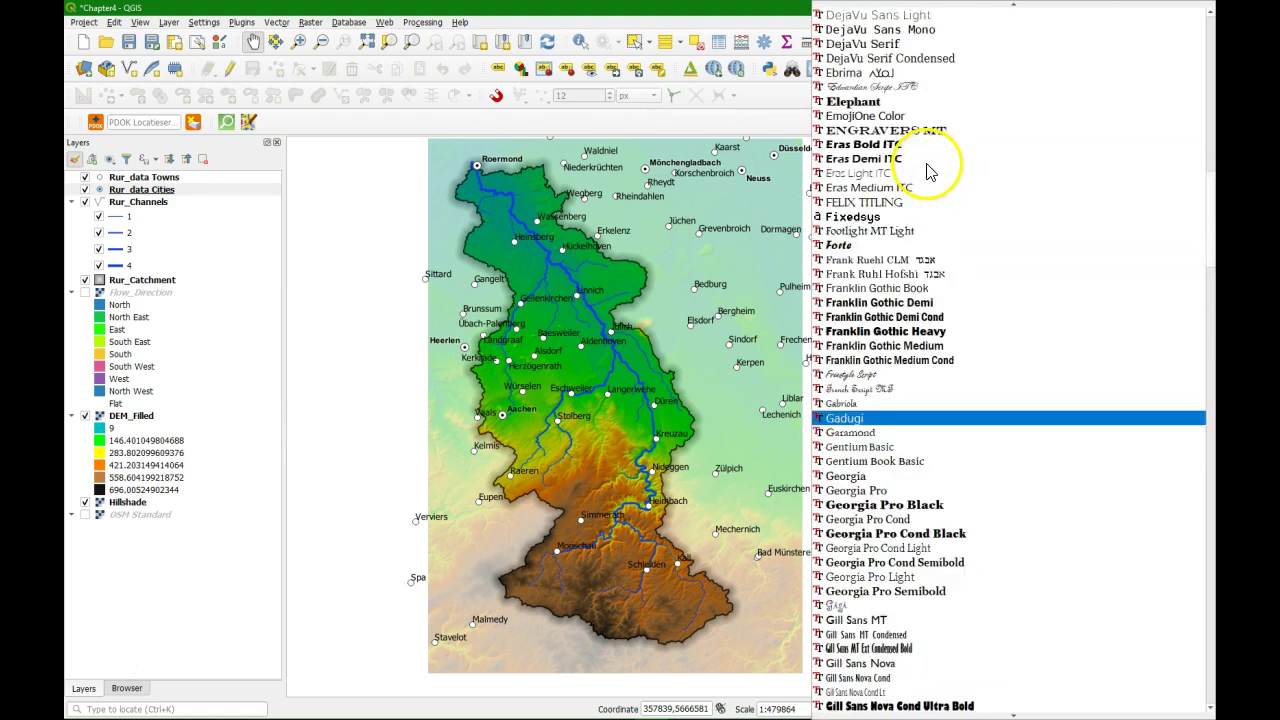
pyautogui.scroll(11, 875, 140)
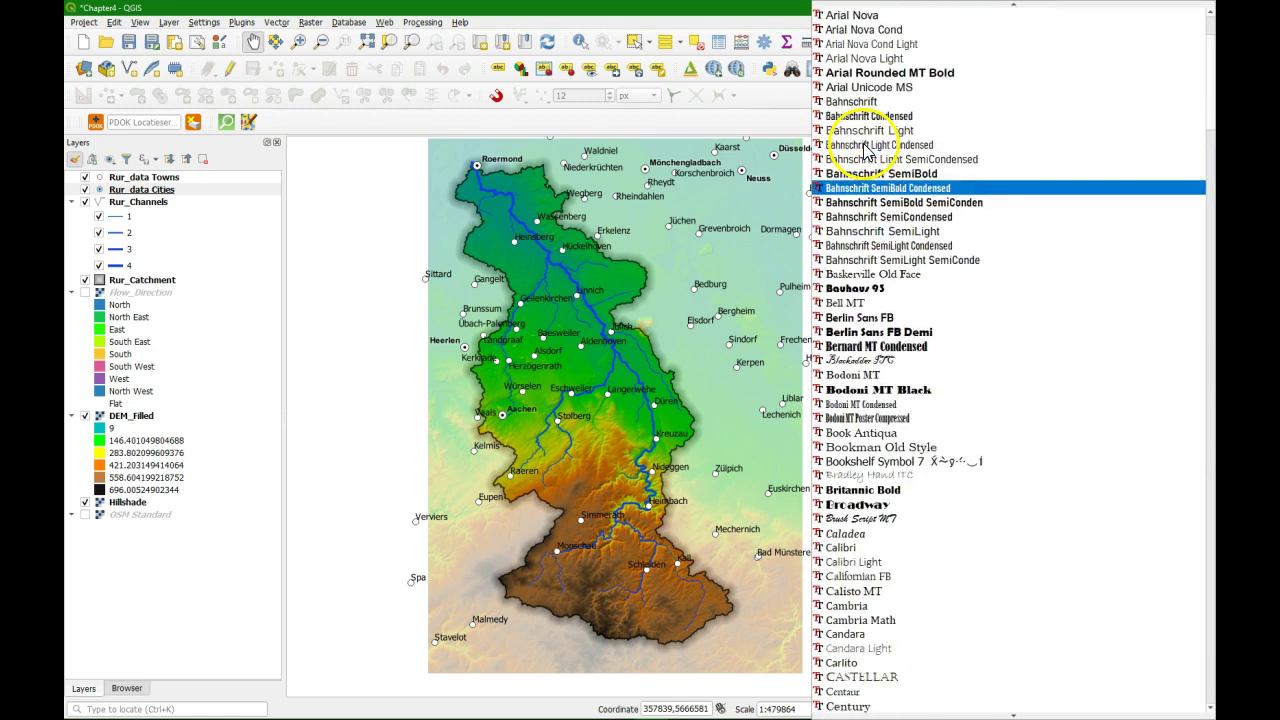
pyautogui.click(850, 94)
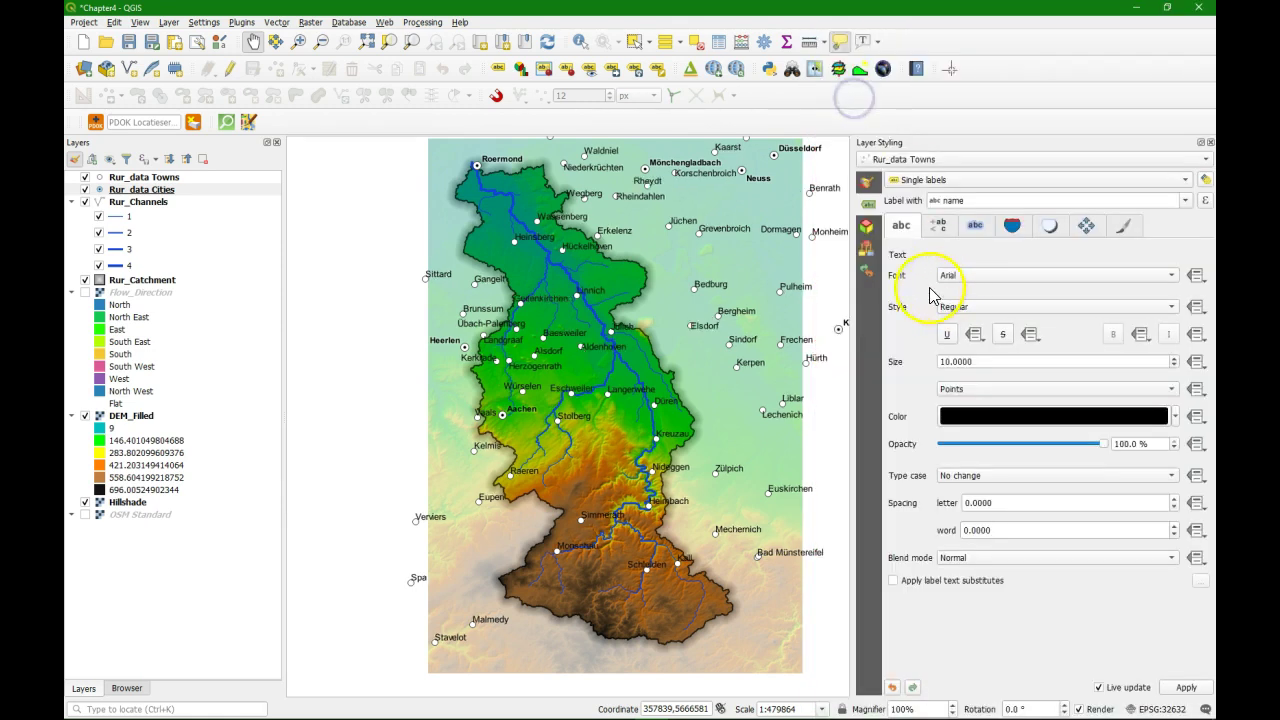
pyautogui.click(1175, 367)
pyautogui.click(1175, 367)
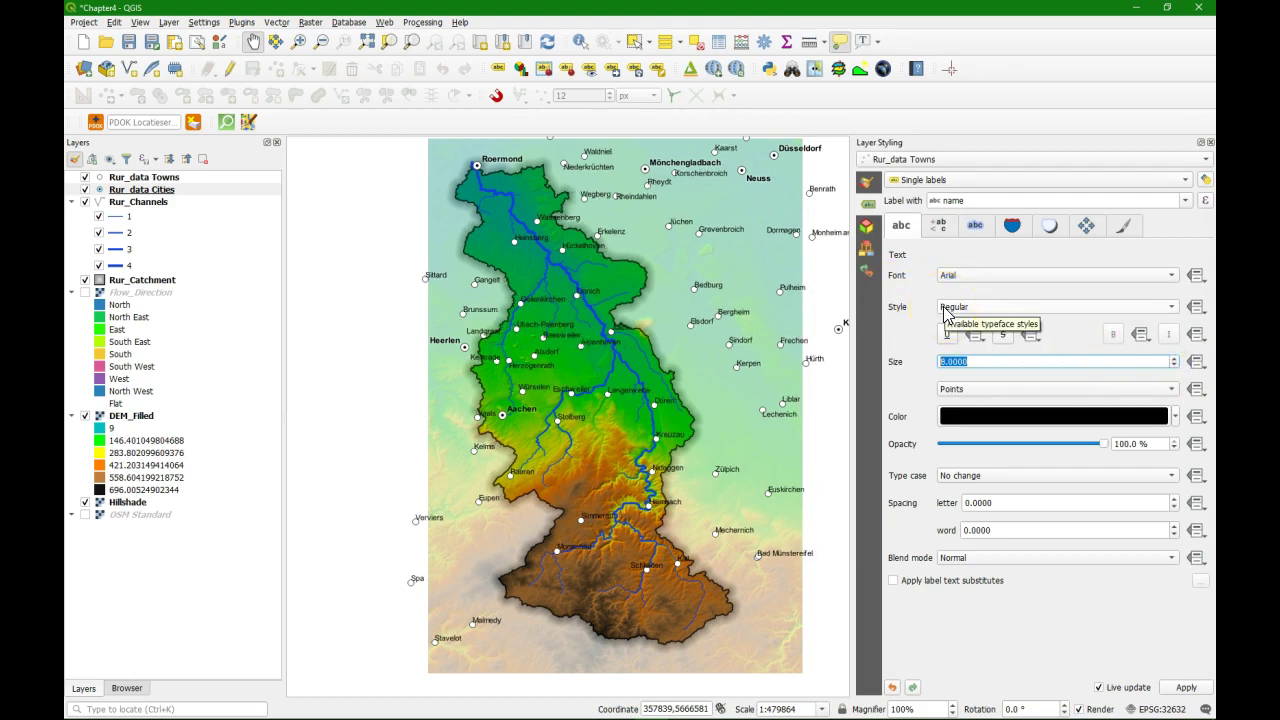
# Enable a 1 mm text buffer on town labels coloured RGB 191,191,191.
pyautogui.click(975, 226)
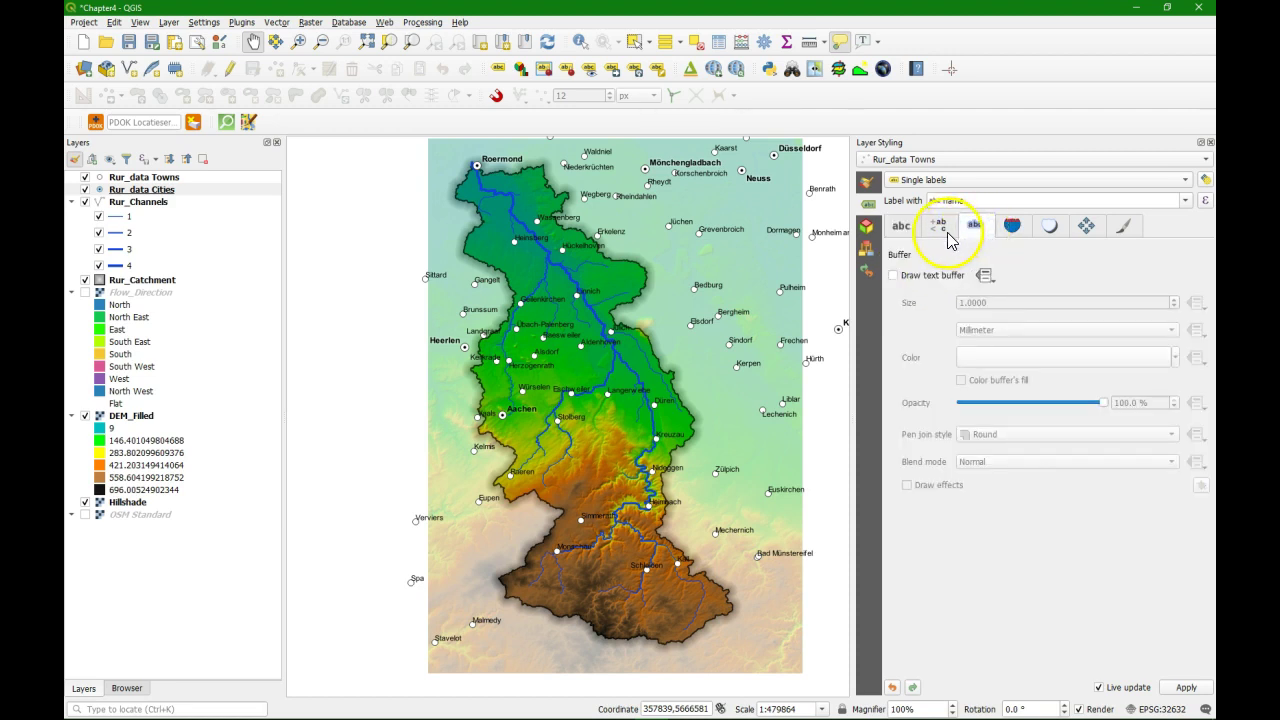
pyautogui.click(894, 277)
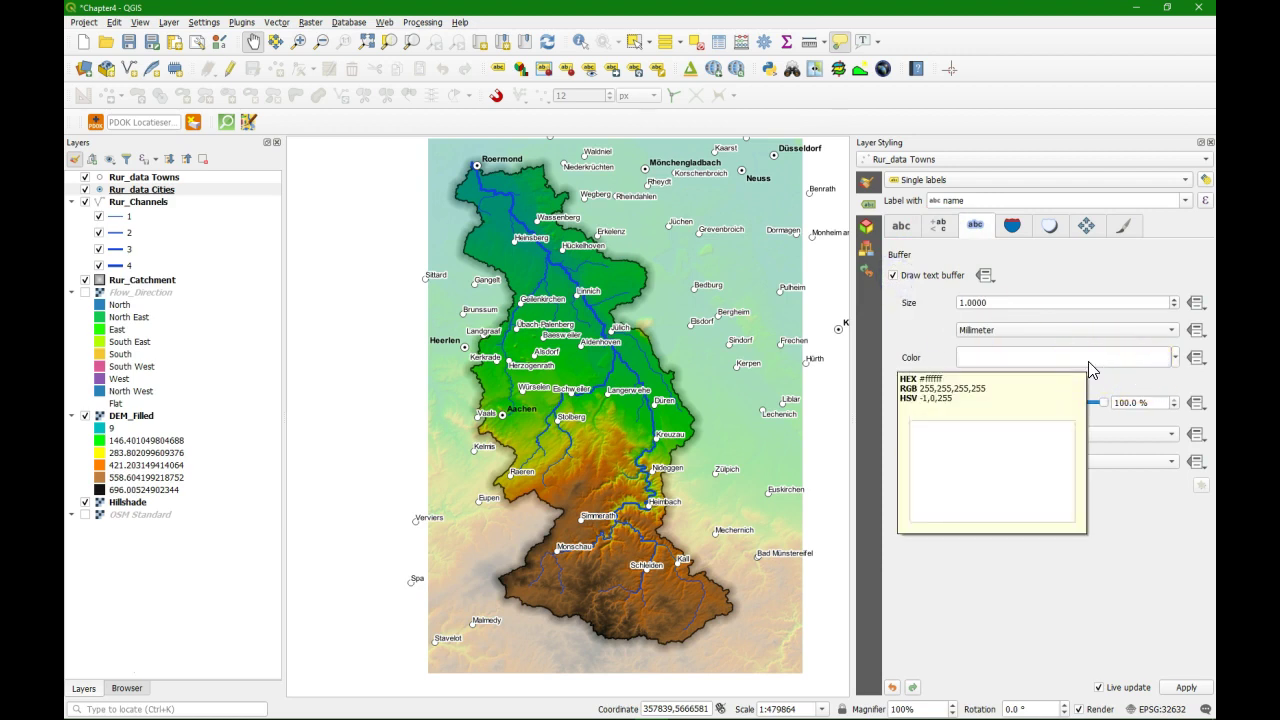
pyautogui.click(1089, 361)
pyautogui.moveTo(1172, 477); pyautogui.dragTo(1124, 471)
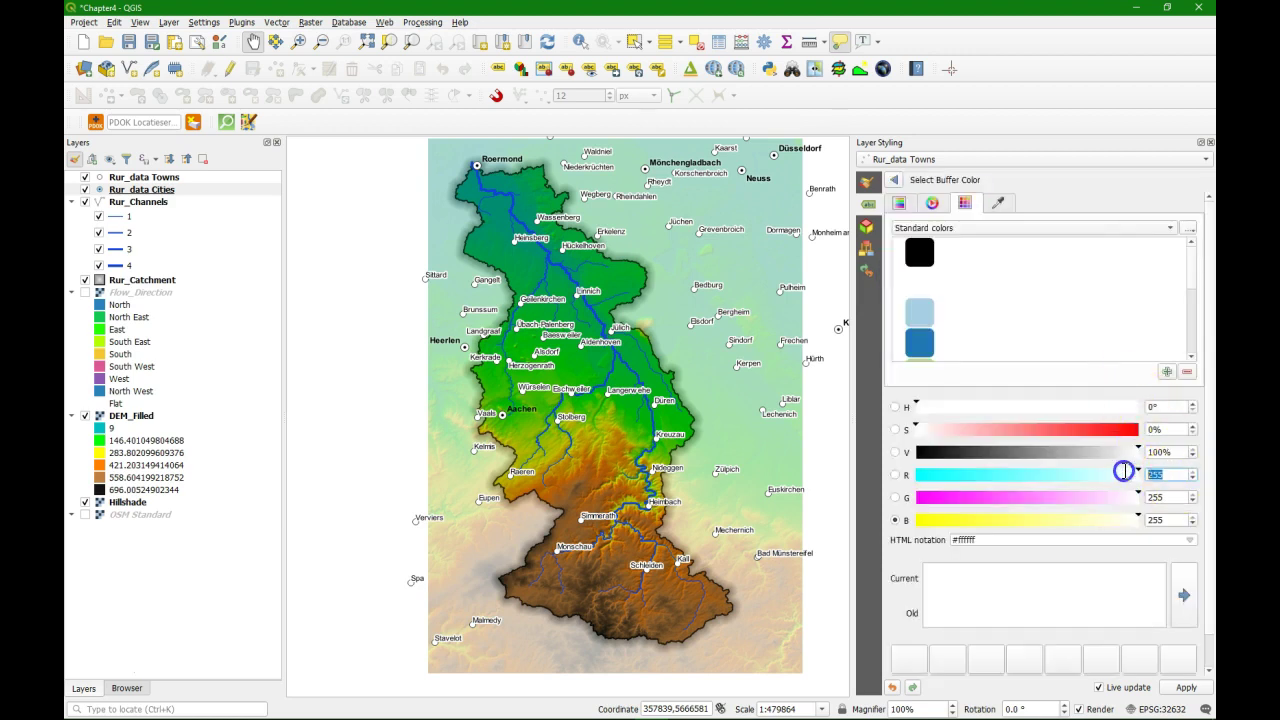
pyautogui.write('191')
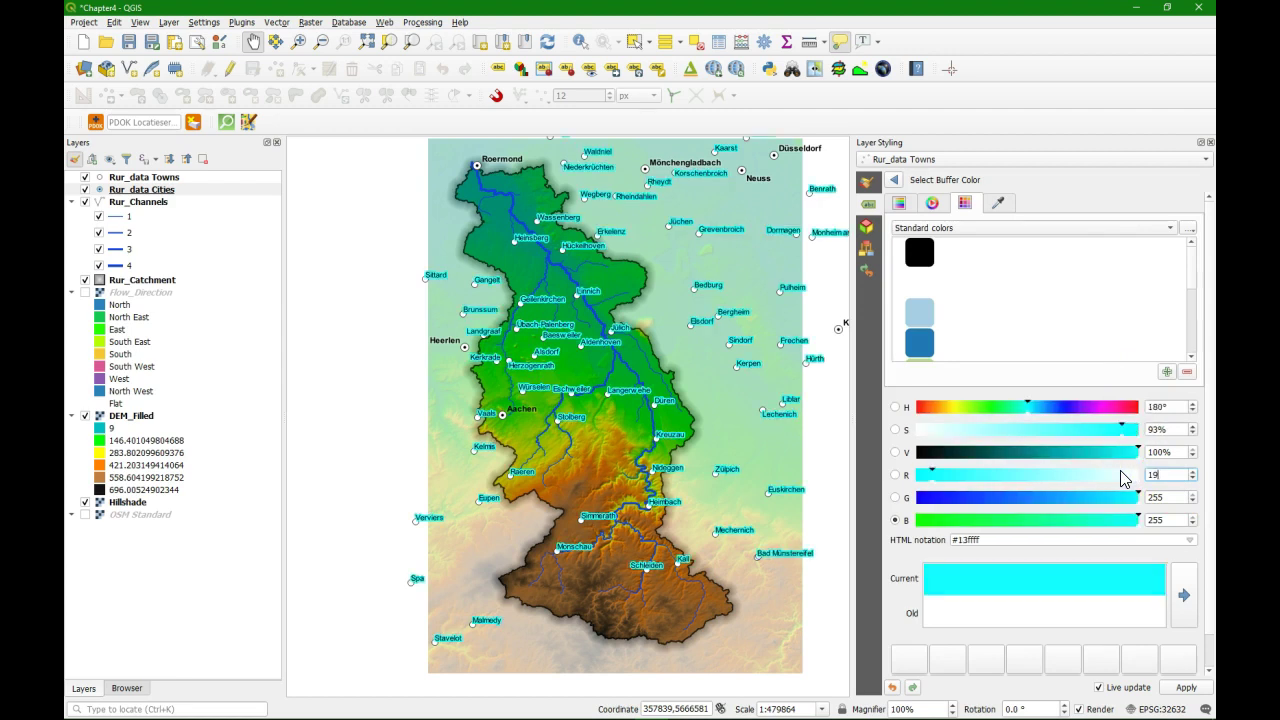
pyautogui.press('Tab')
pyautogui.write('191')
pyautogui.press('Tab')
pyautogui.write('191')
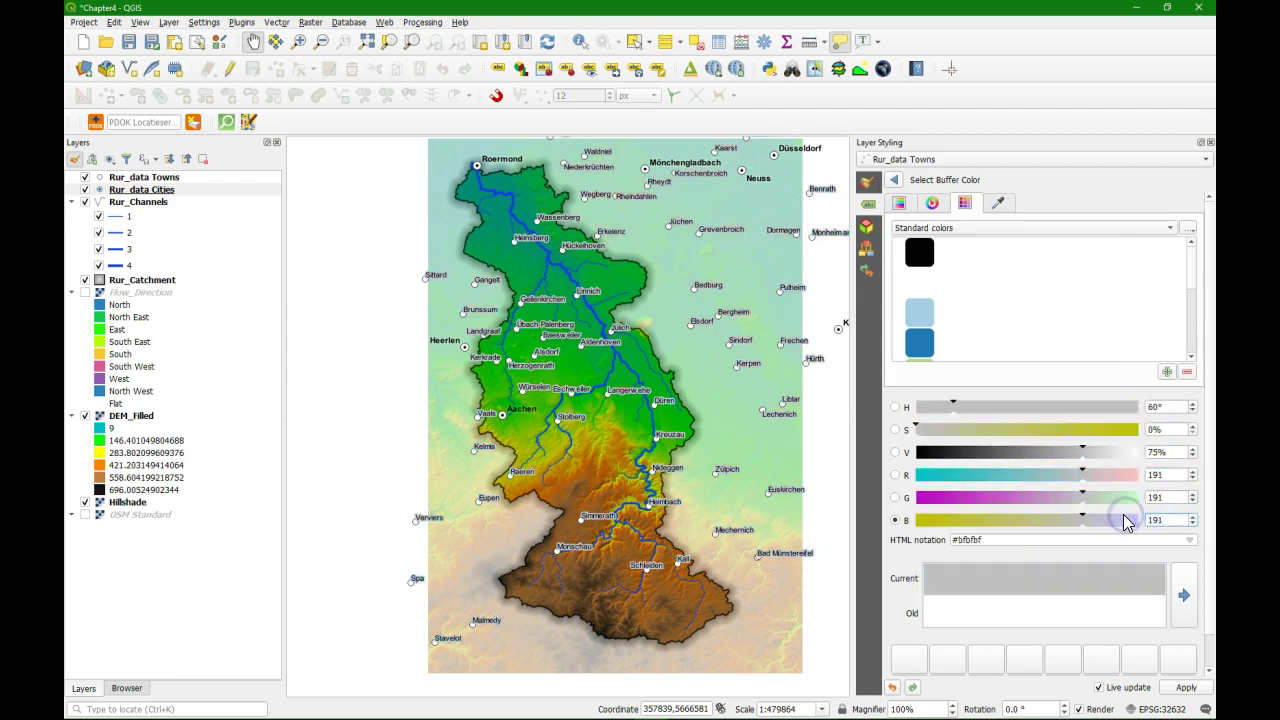
# Set the label buffer's blend mode to Soft light.
pyautogui.click(893, 179)
pyautogui.click(975, 462)
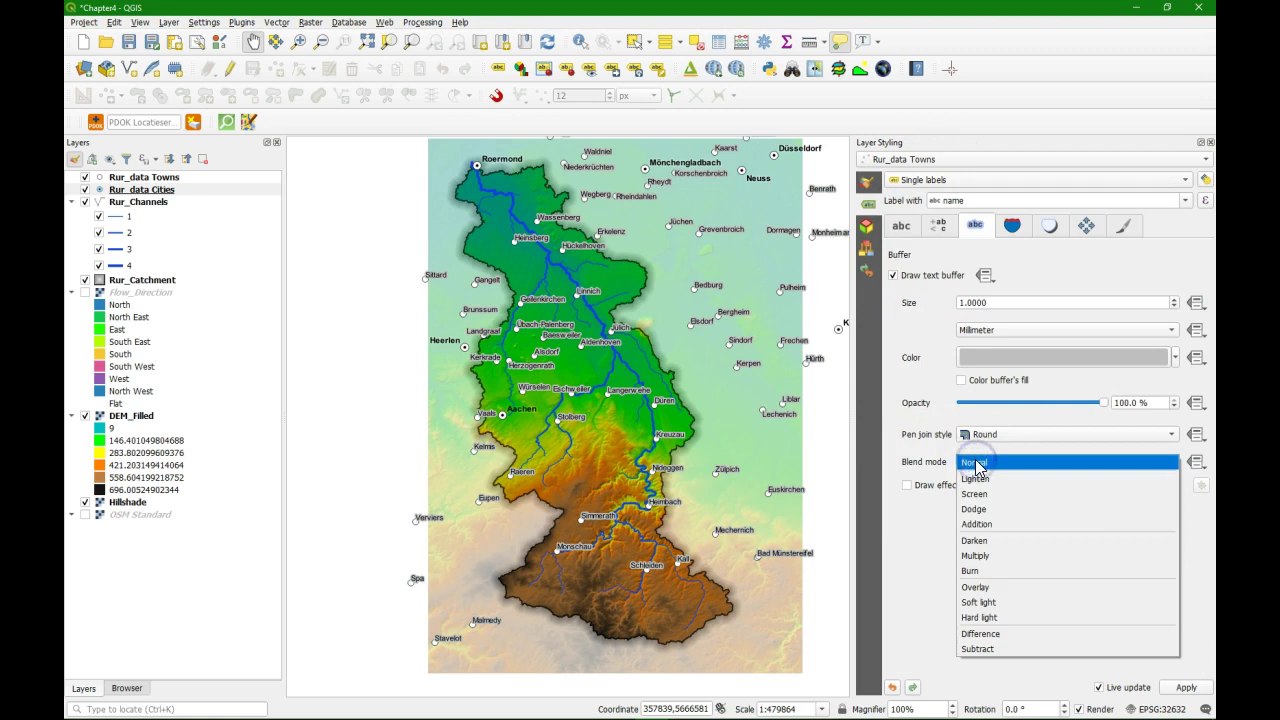
pyautogui.click(980, 603)
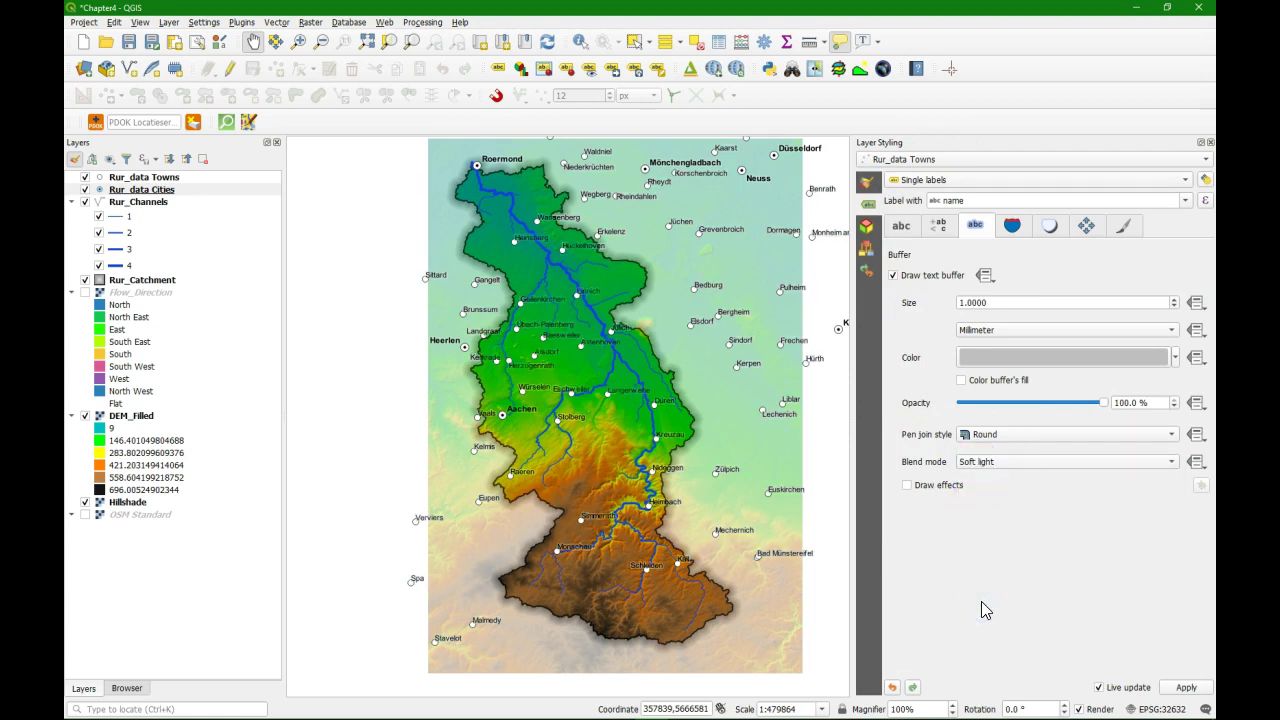
# Set the town label placement distance to 2 mm and confirm the Automated Placement Engine settings.
pyautogui.click(1087, 228)
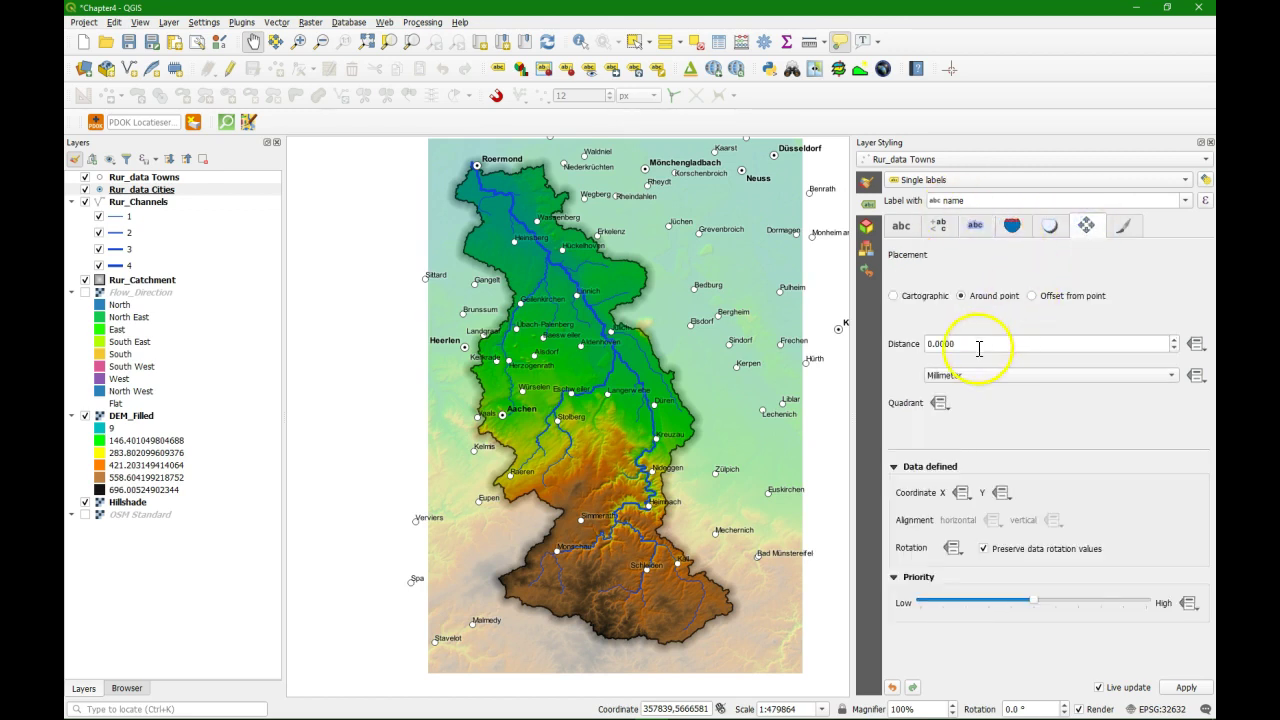
pyautogui.moveTo(979, 348); pyautogui.dragTo(886, 344)
pyautogui.write('2')
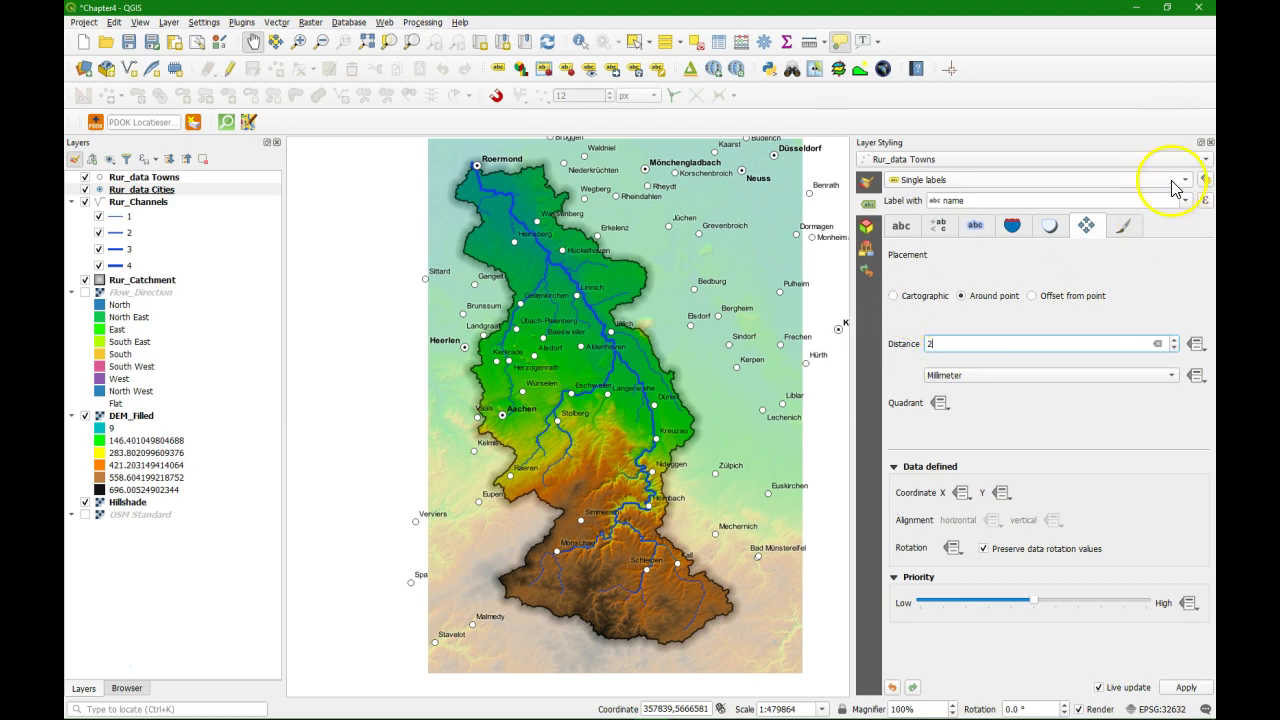
pyautogui.click(1206, 180)
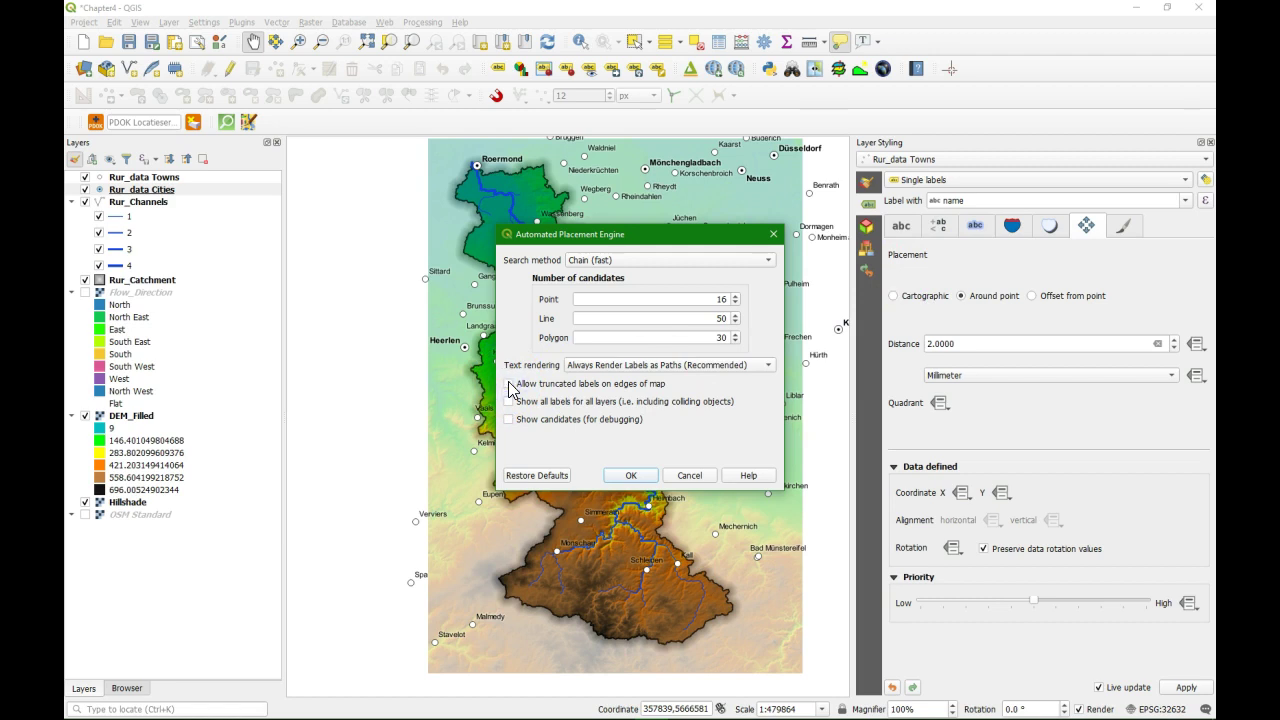
pyautogui.click(631, 475)
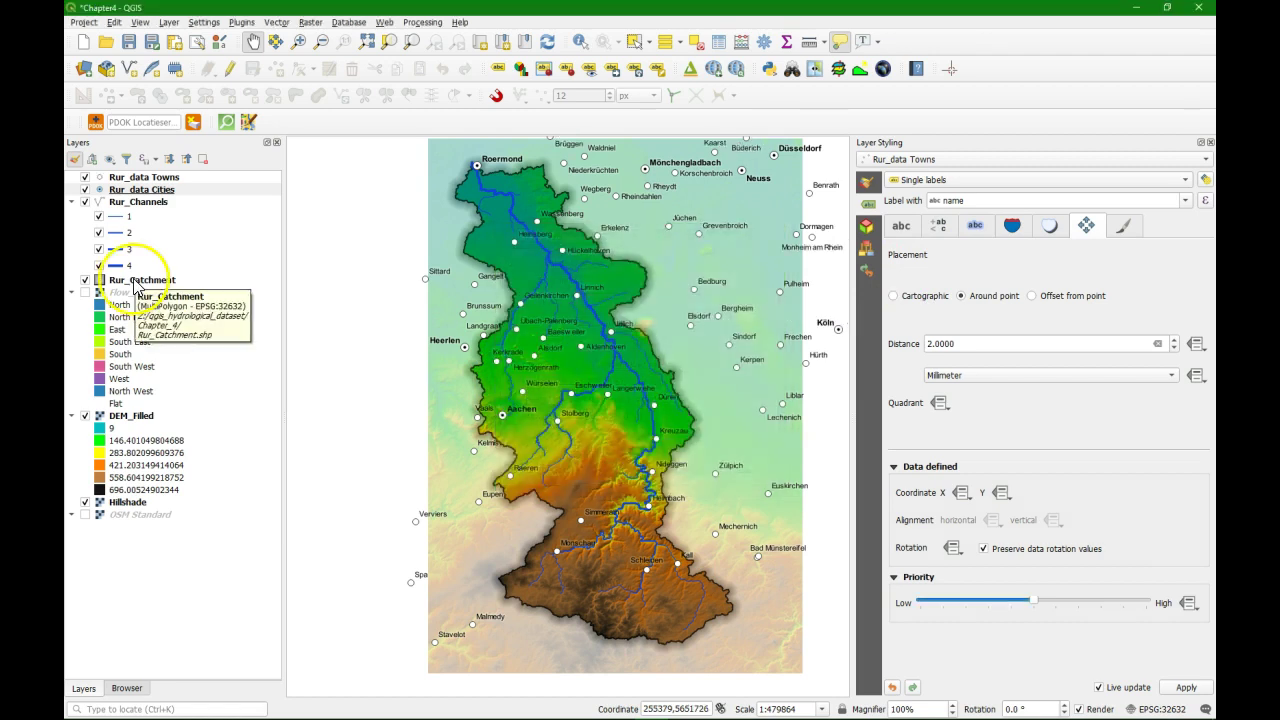
# Duplicate Rur_Catchment, make the copy visible and move it above the original.
pyautogui.rightClick(137, 283)
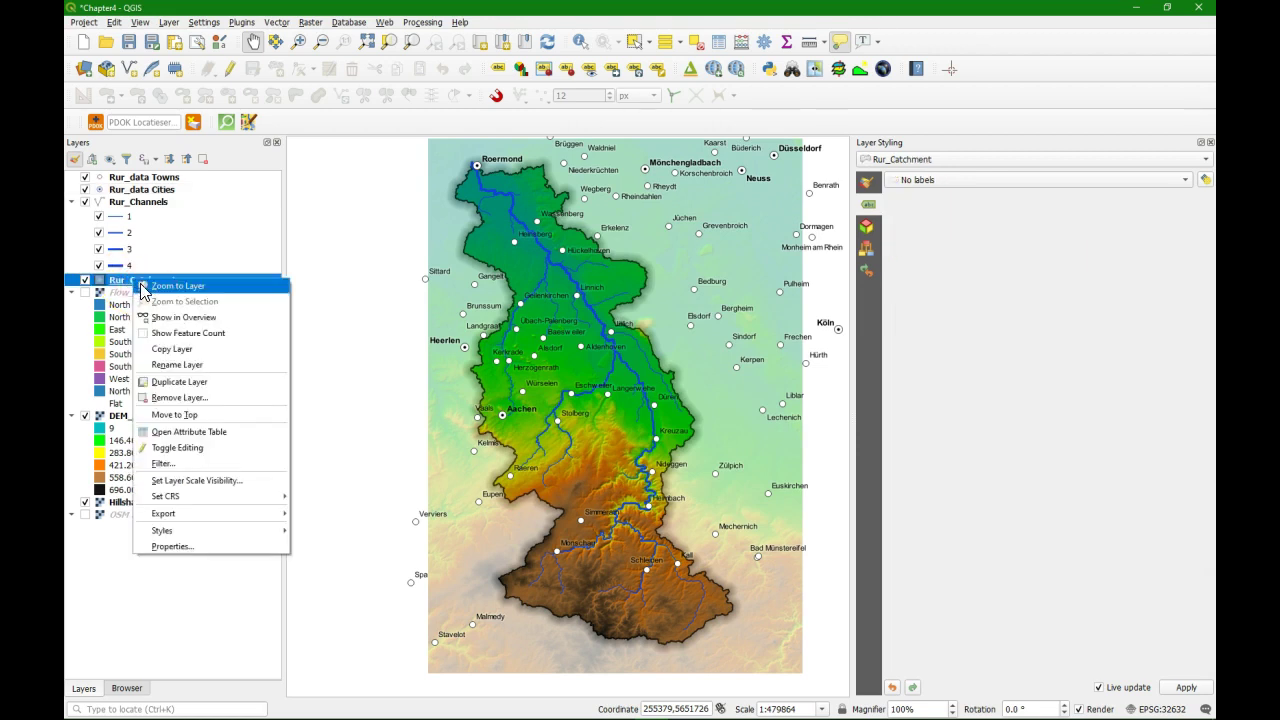
pyautogui.click(175, 382)
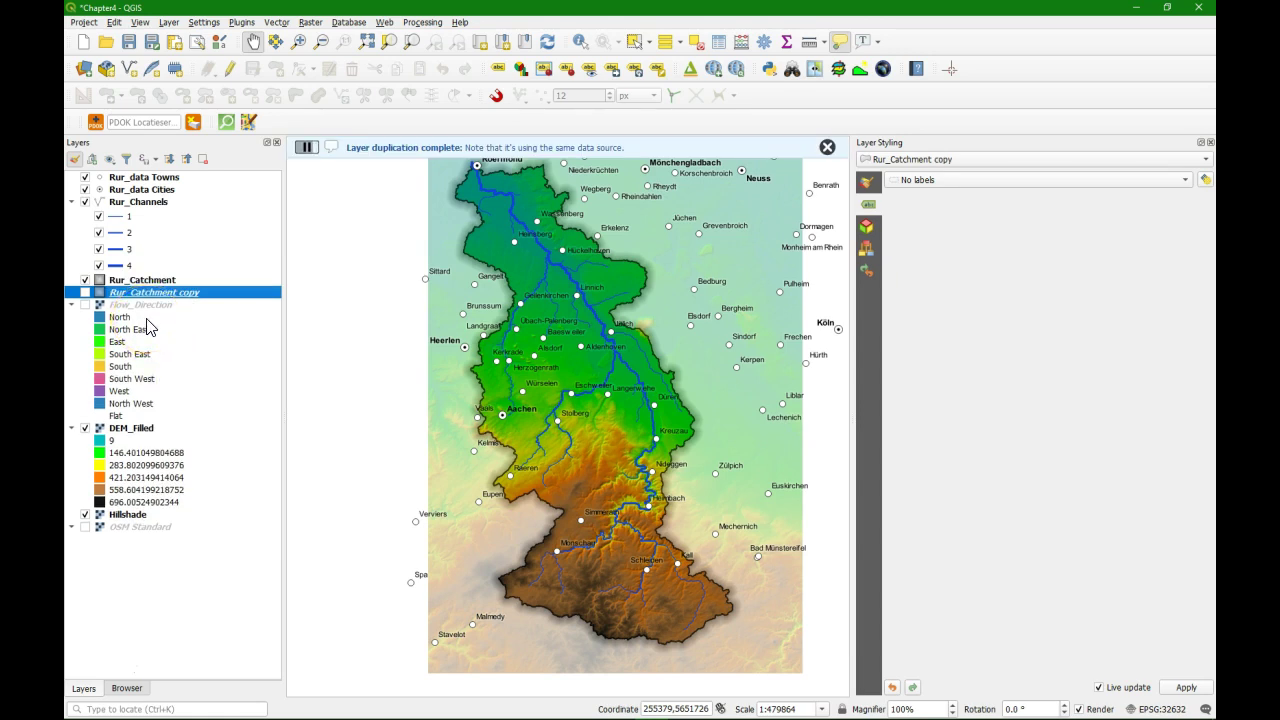
pyautogui.click(86, 292)
pyautogui.moveTo(114, 290); pyautogui.dragTo(144, 279)
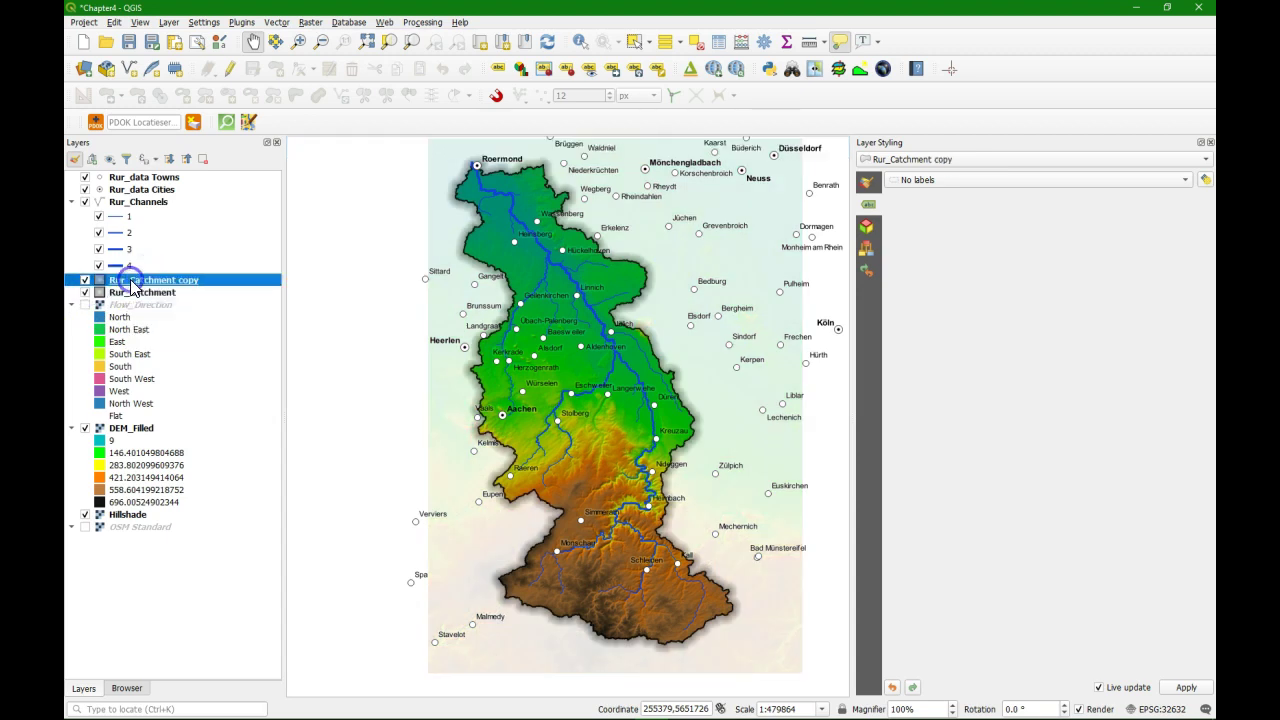
# Switch the Rur_Catchment copy's renderer from Inverted polygons to Single symbol.
pyautogui.click(867, 182)
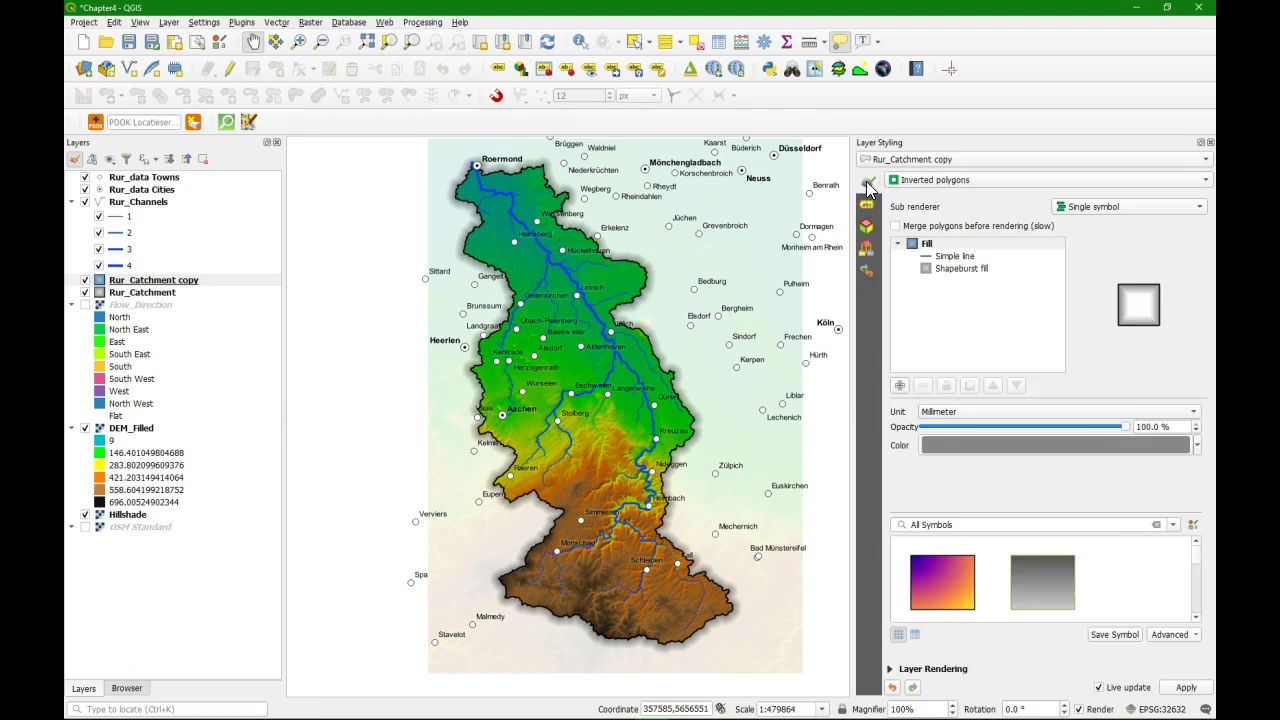
pyautogui.click(982, 180)
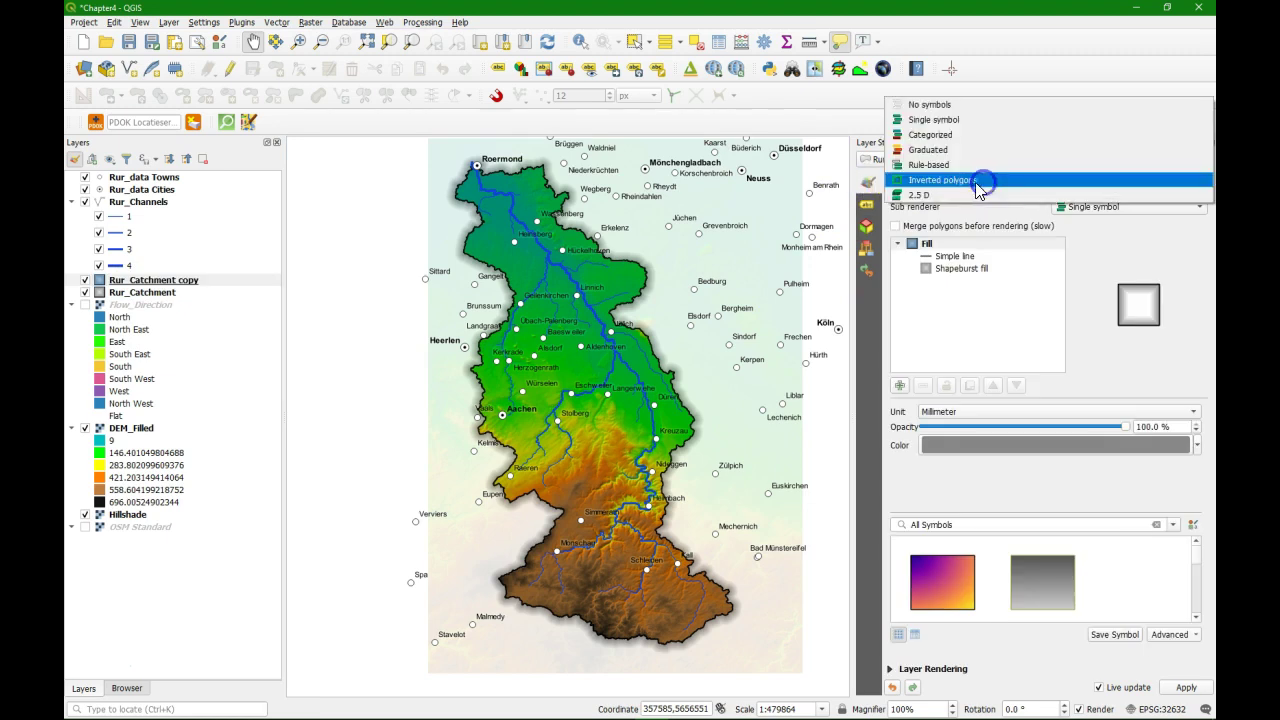
pyautogui.click(938, 120)
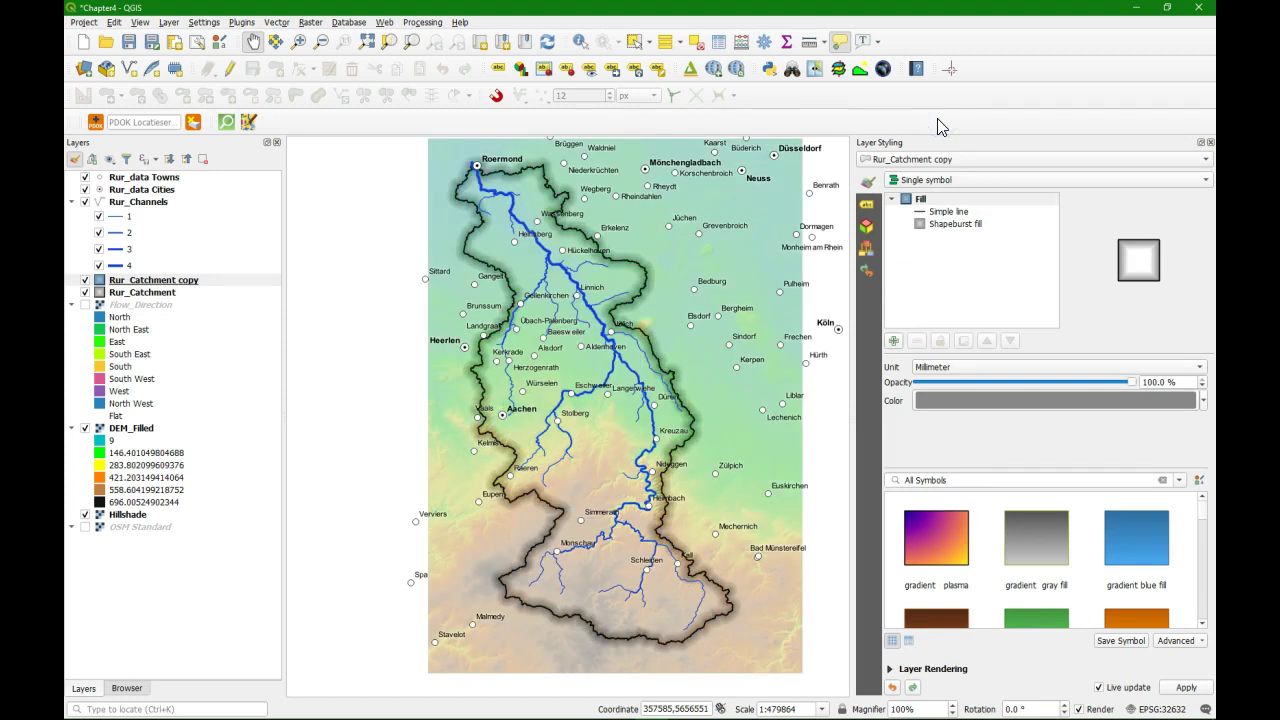
# Remove the copy's Shapeburst fill, leaving a black outline, and set layer opacity to 100%.
pyautogui.click(950, 224)
pyautogui.click(917, 342)
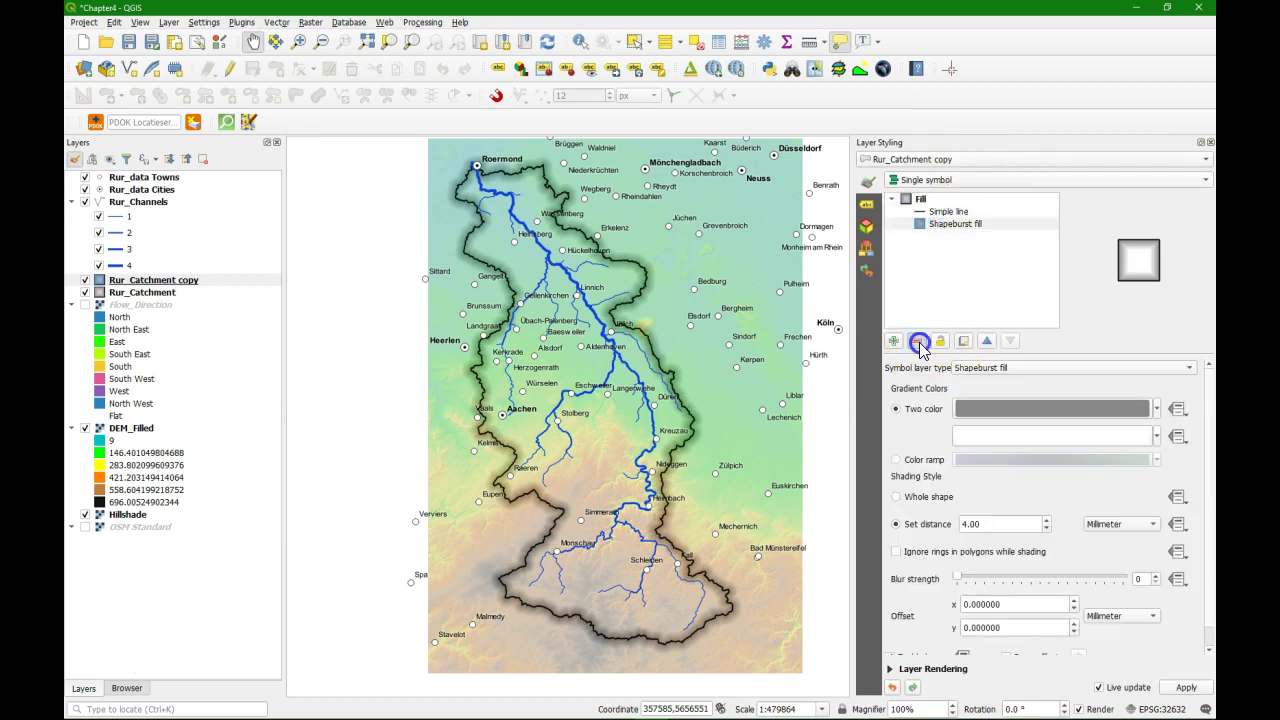
pyautogui.click(890, 669)
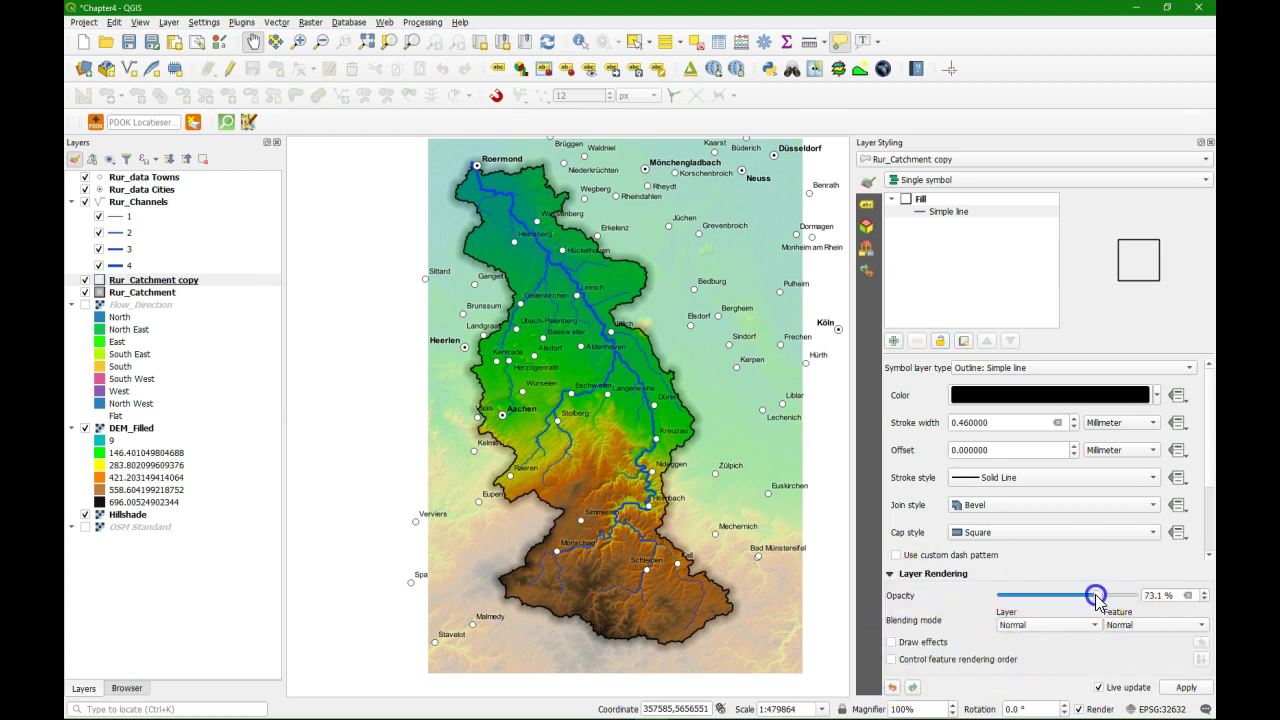
pyautogui.moveTo(1089, 595); pyautogui.dragTo(1136, 597)
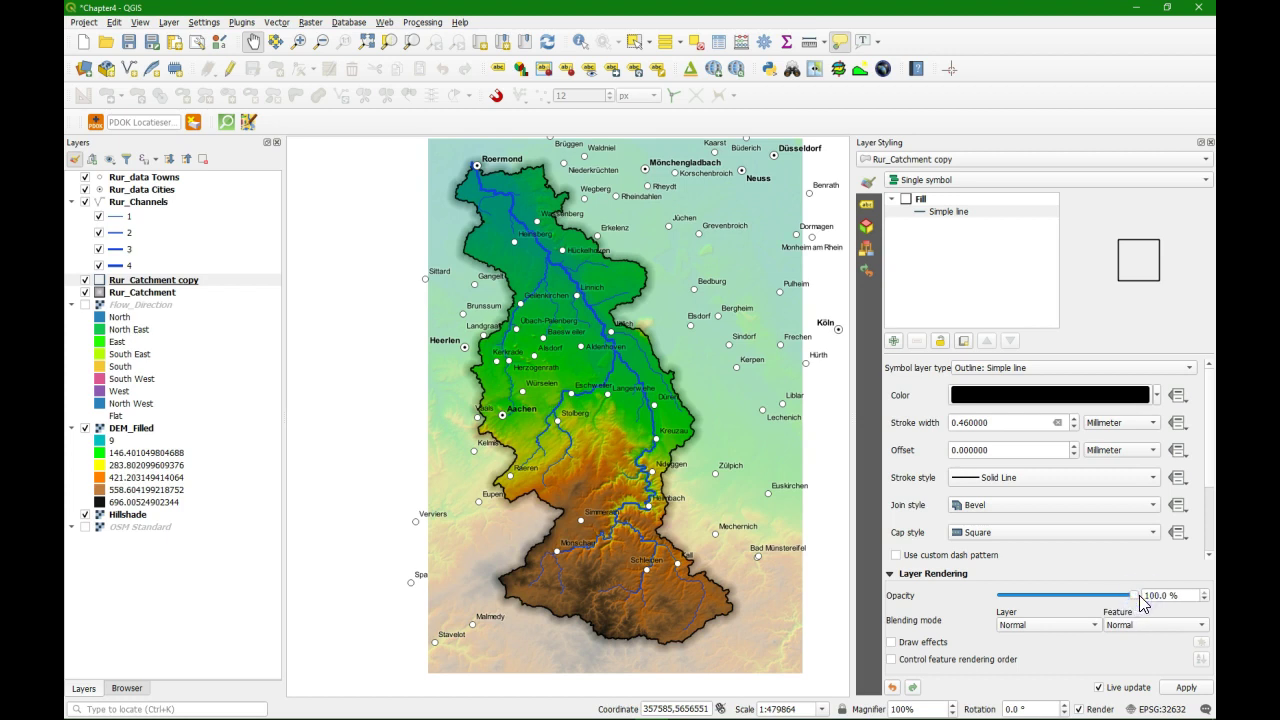